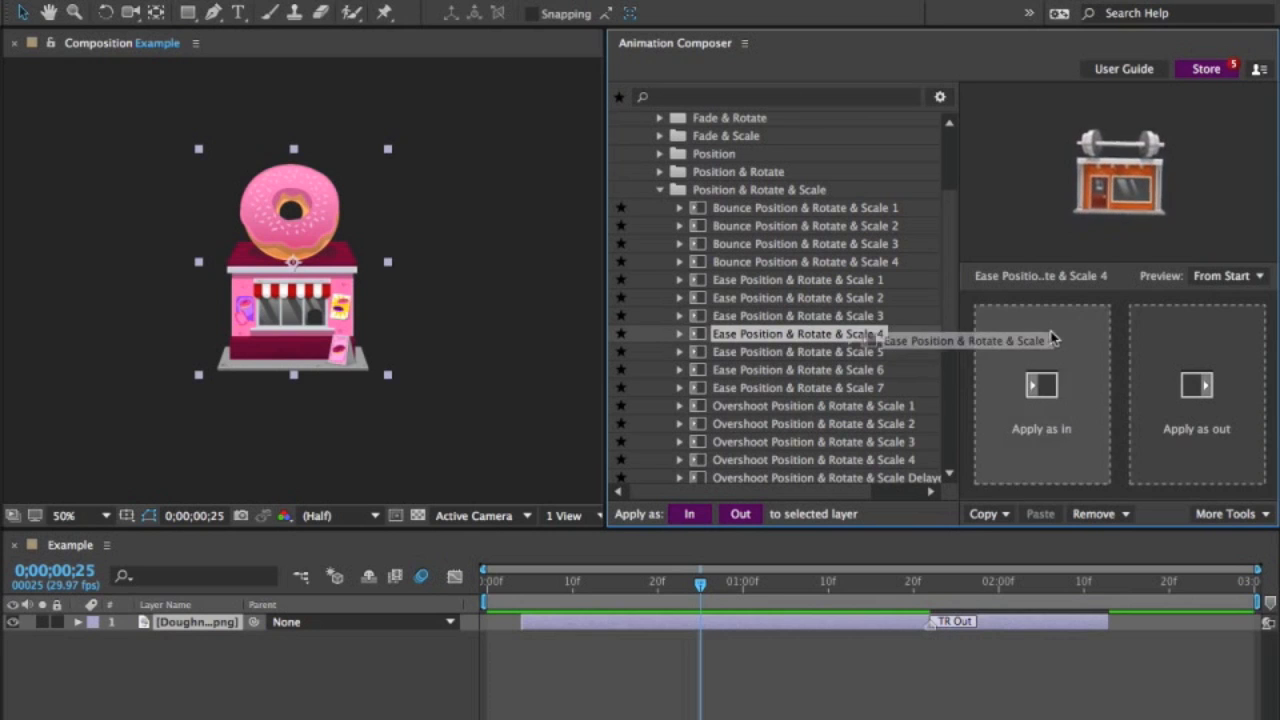
Move the doughnut shop layer's out transition marker to an earlier time in the Example composition.
drag(930, 622, 813, 628)
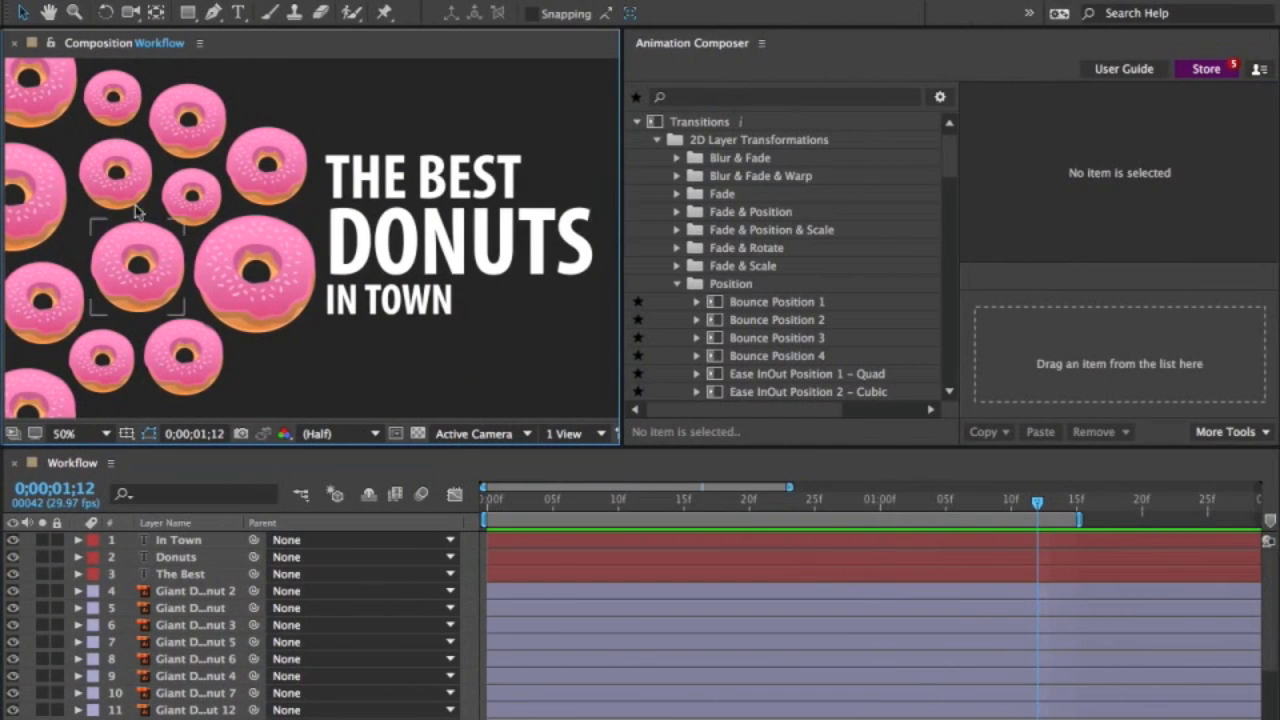
Apply the Right variant of Ease In Position 4 – Quart as an in transition to the three text layers and preview it.
drag(357, 335, 528, 142)
drag(951, 153, 947, 197)
click(799, 303)
drag(799, 303, 1000, 345)
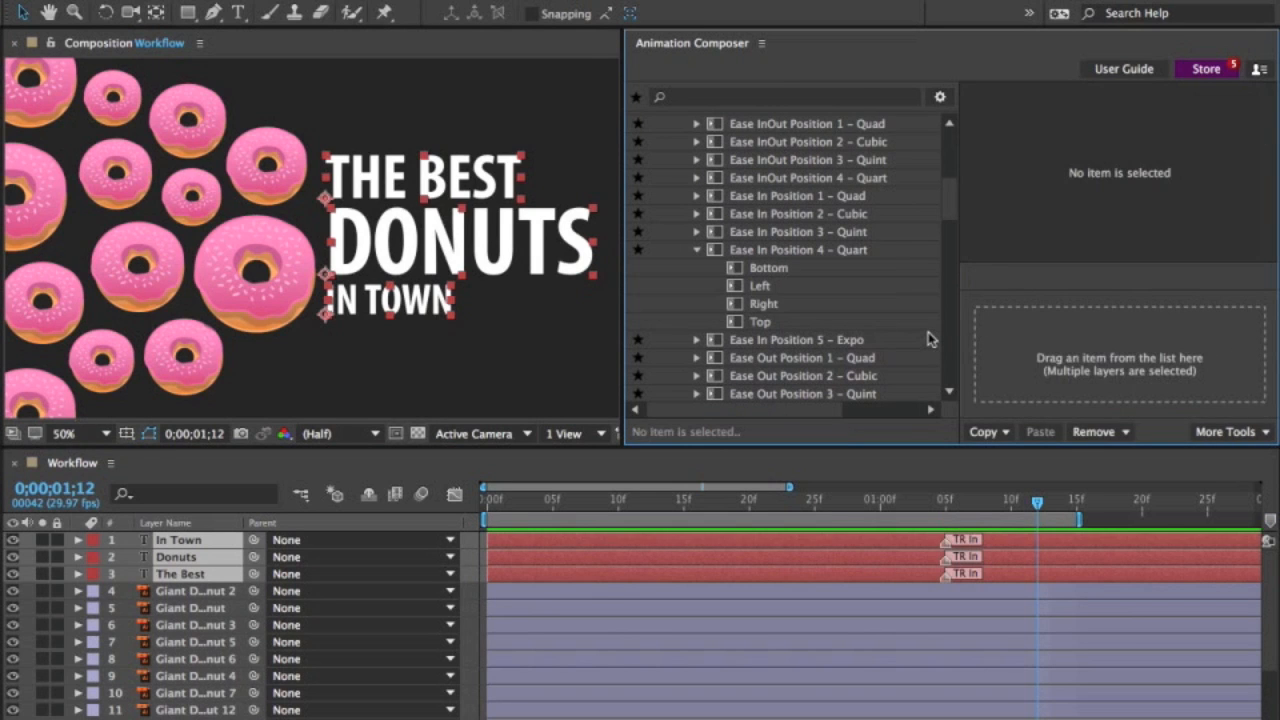
key(space)
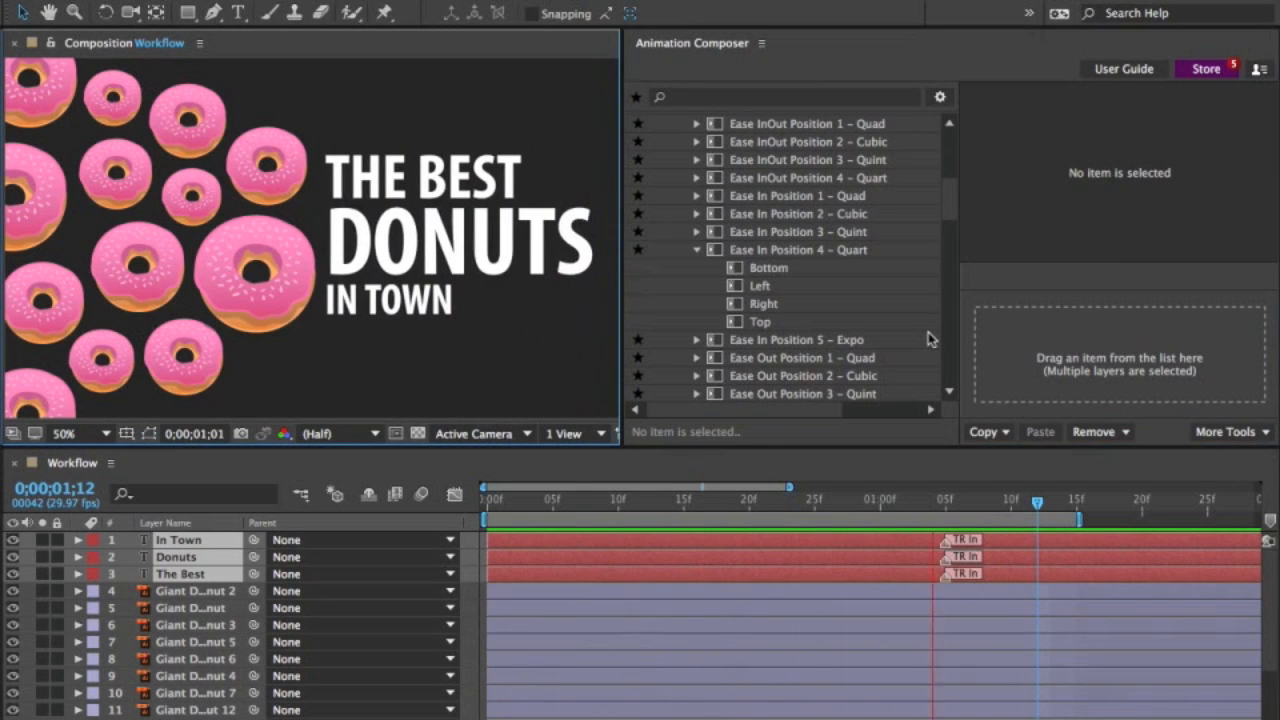
Select all the doughnut layers, apply Ease In 3 Scale From Anchor Point – Quint as an in transition, and preview it.
drag(308, 66, 40, 408)
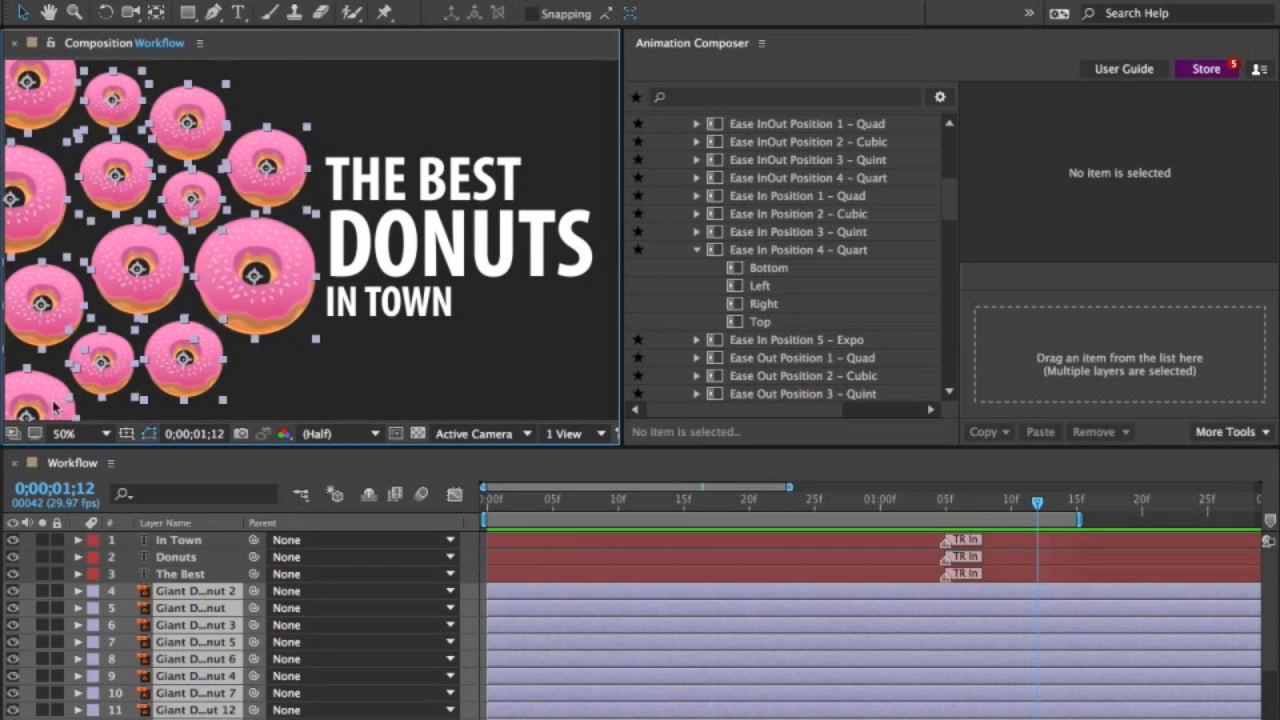
drag(940, 196, 955, 316)
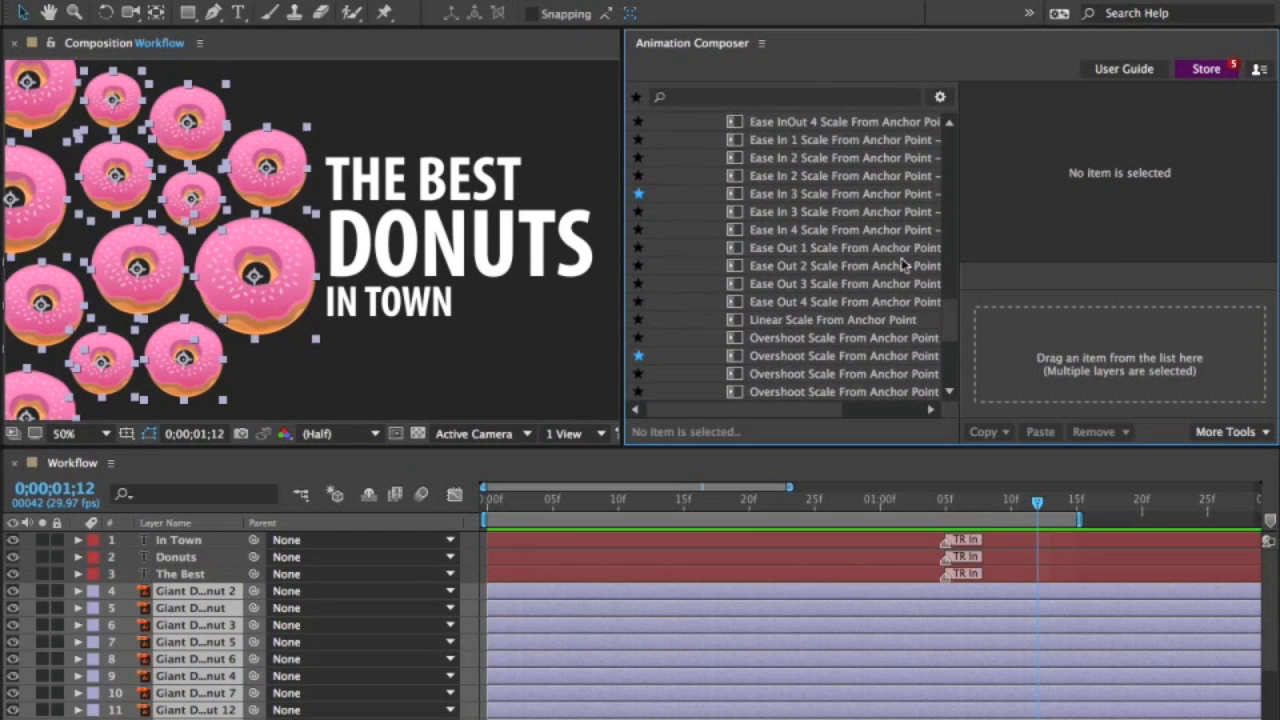
click(842, 196)
drag(846, 205, 1002, 326)
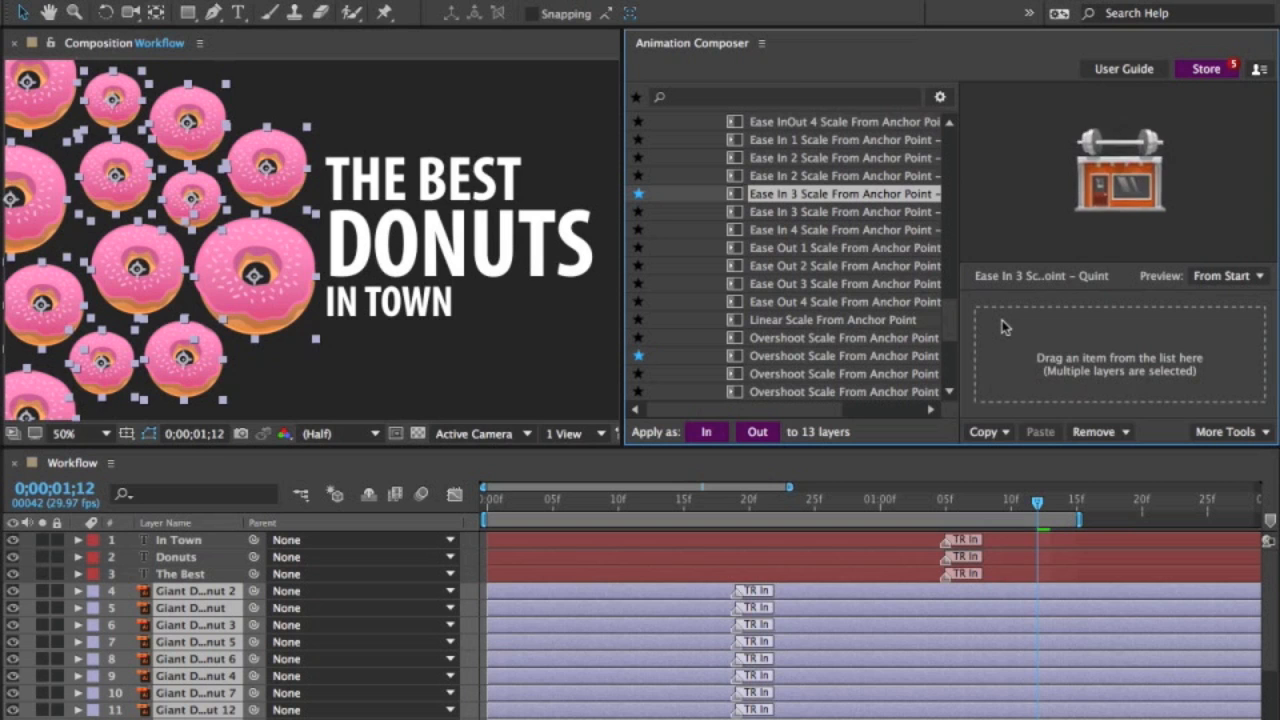
click(930, 320)
key(space)
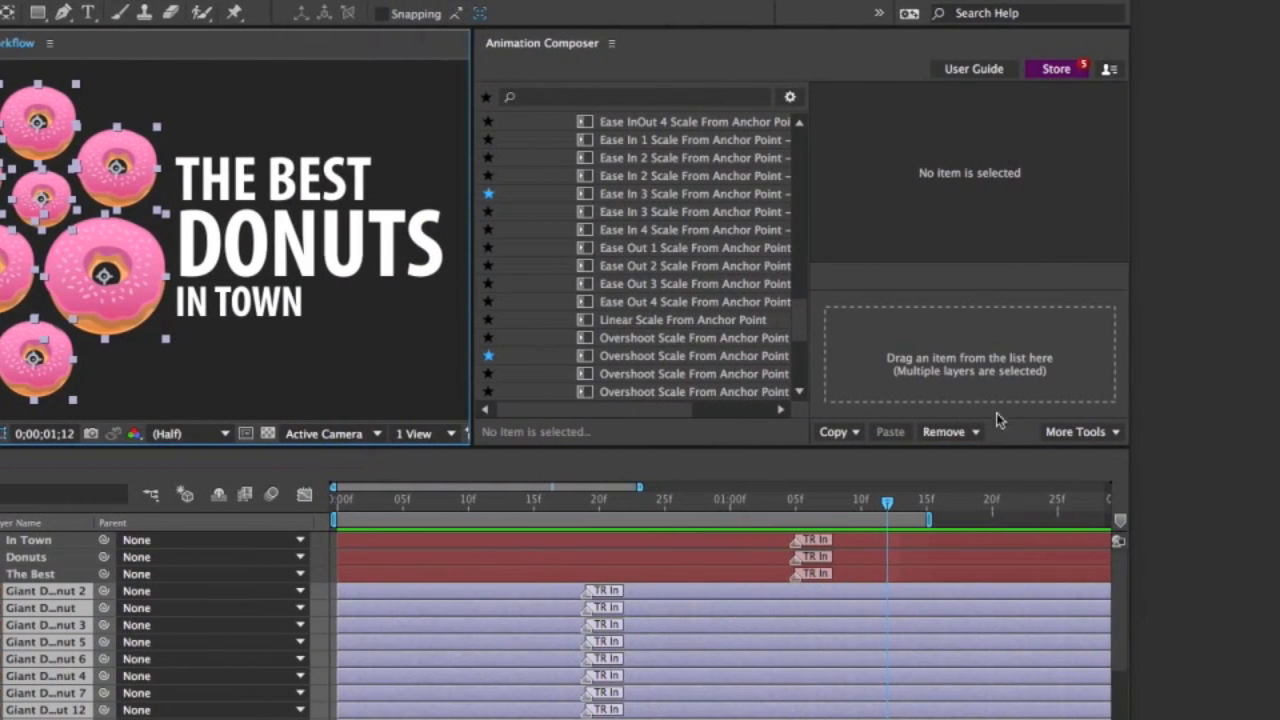
Stagger the selected doughnut layers by 1 frame in ascending order with Animation Shifter and preview the result.
click(1142, 432)
click(1070, 467)
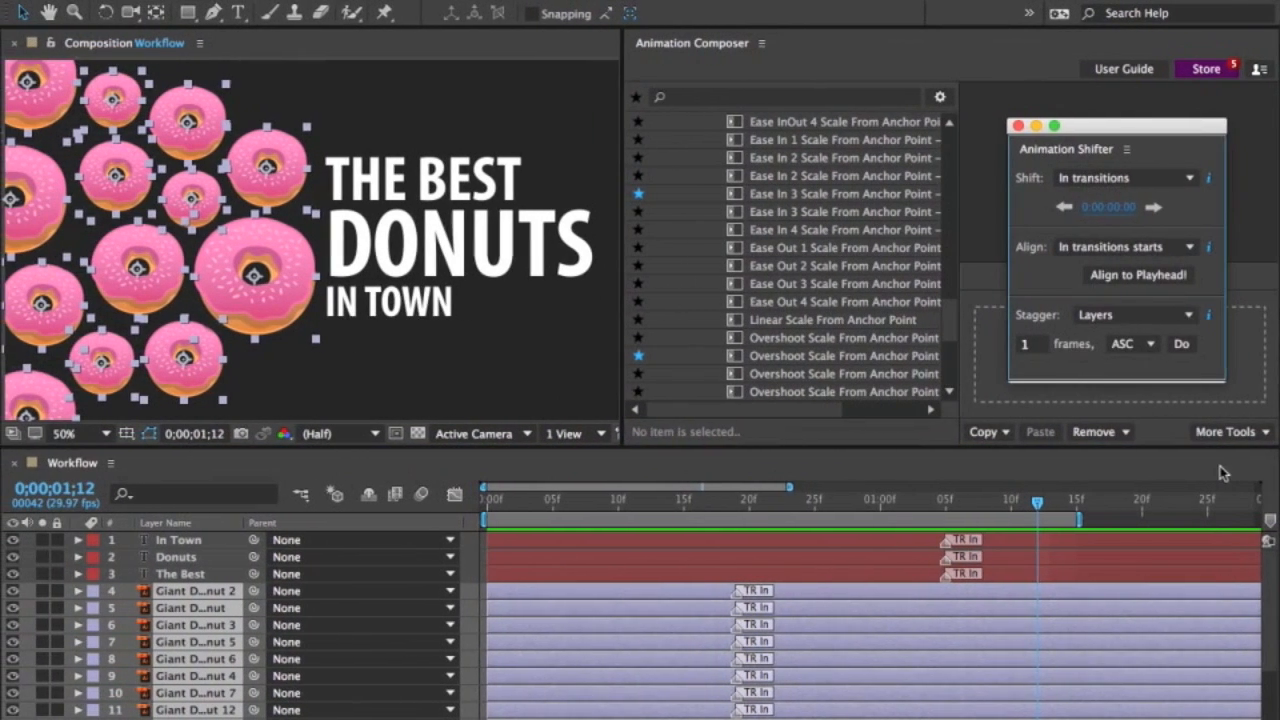
click(1082, 343)
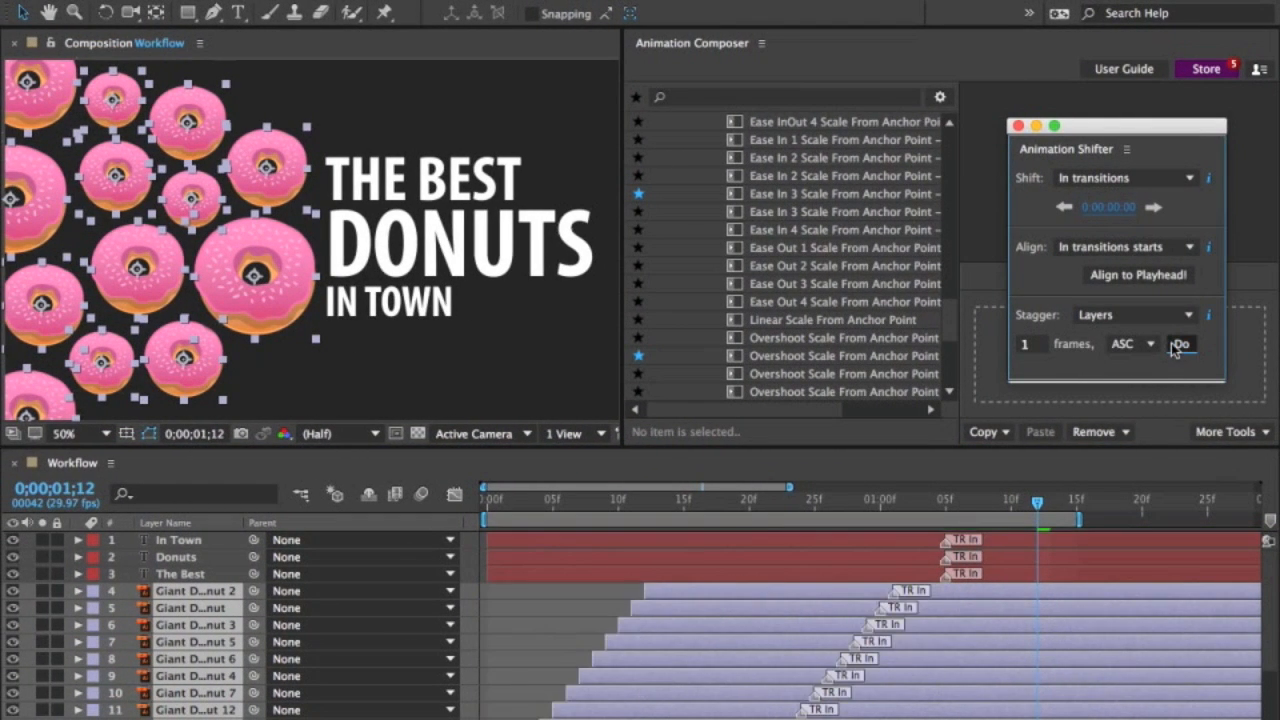
key(space)
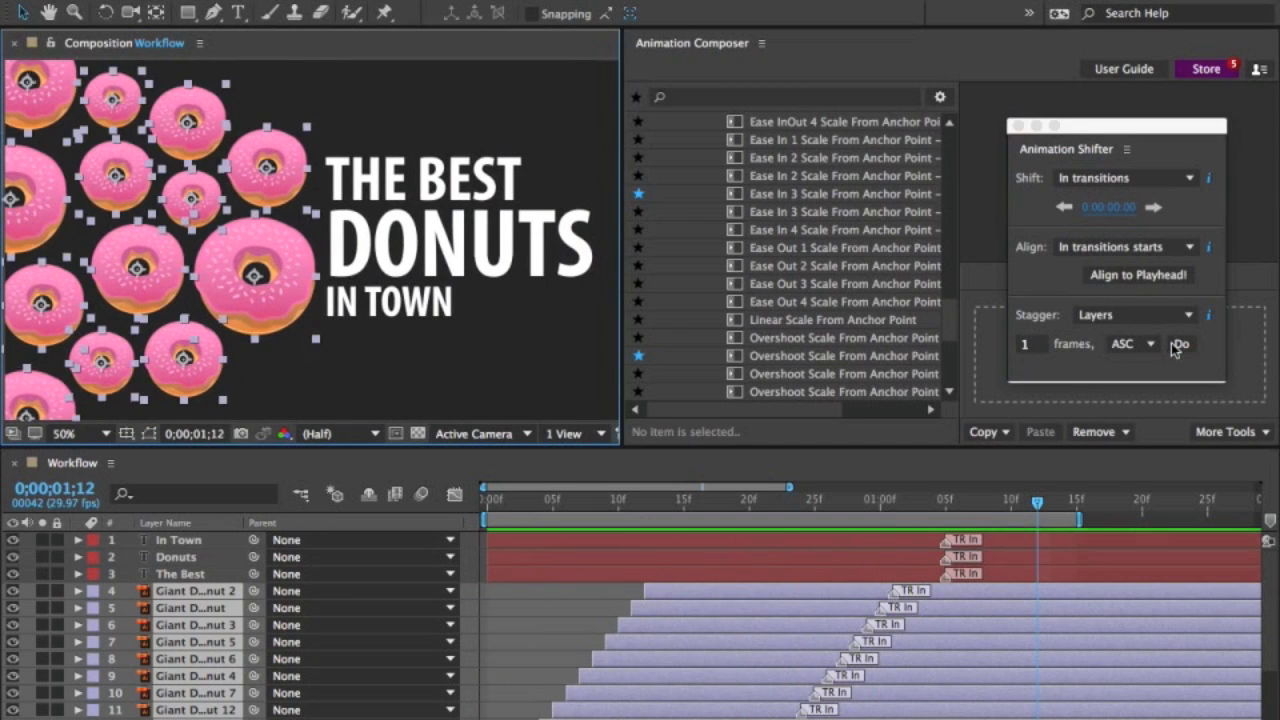
Stagger the In Town, Donuts and The Best text layers by 1 frame in ascending order and close Animation Shifter.
click(1106, 540)
shift+click(1108, 571)
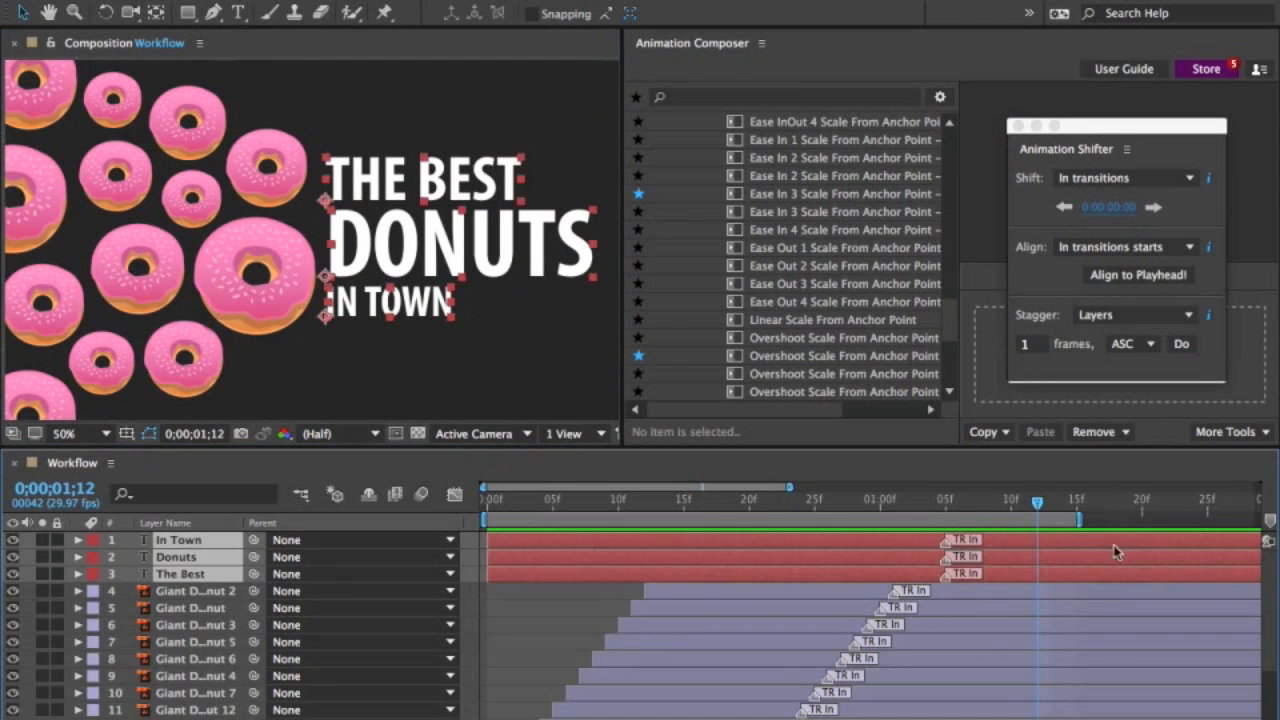
click(1180, 345)
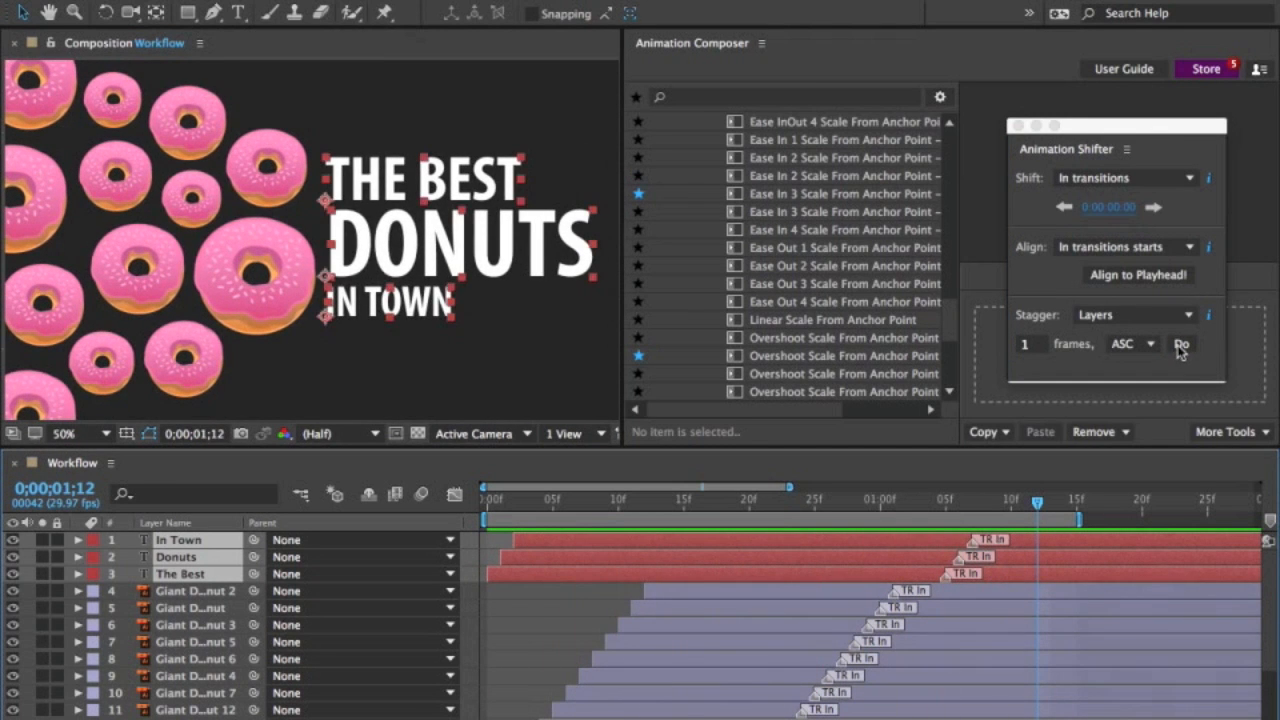
click(1018, 126)
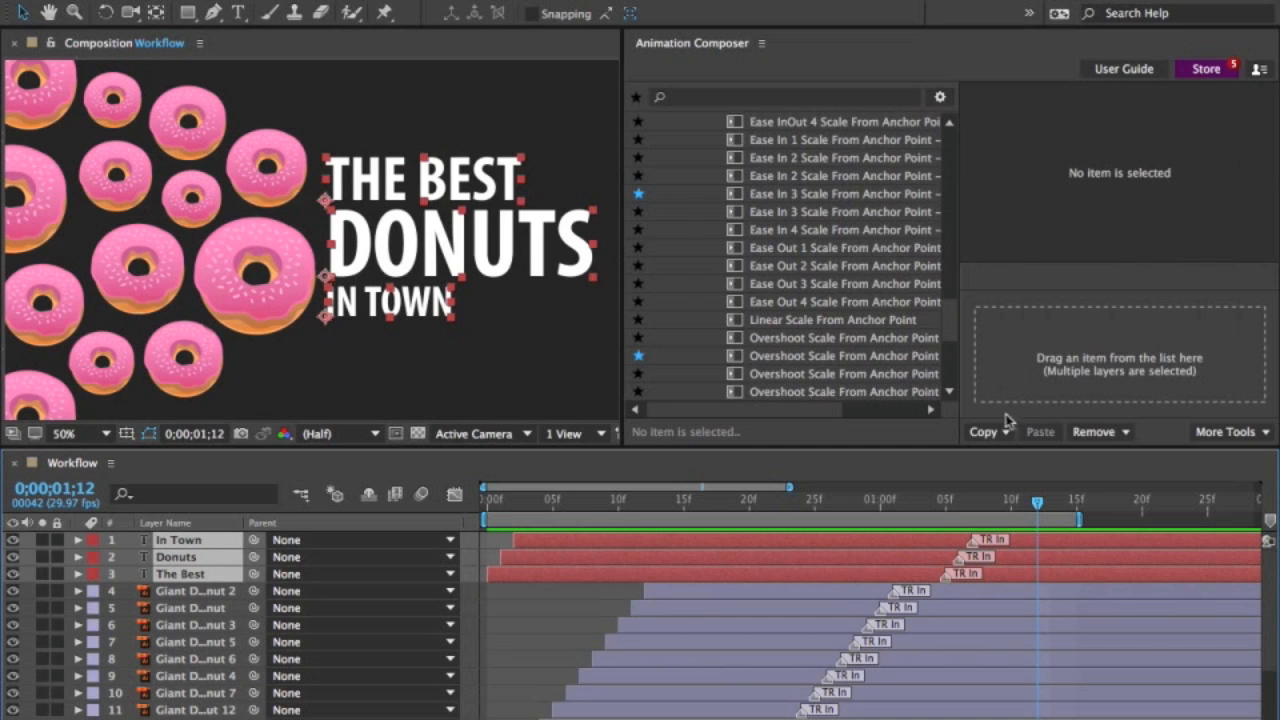
Select all the doughnut layers and remove all Animation Composer presets from them.
click(1019, 592)
scroll(1019, 597, down, 3)
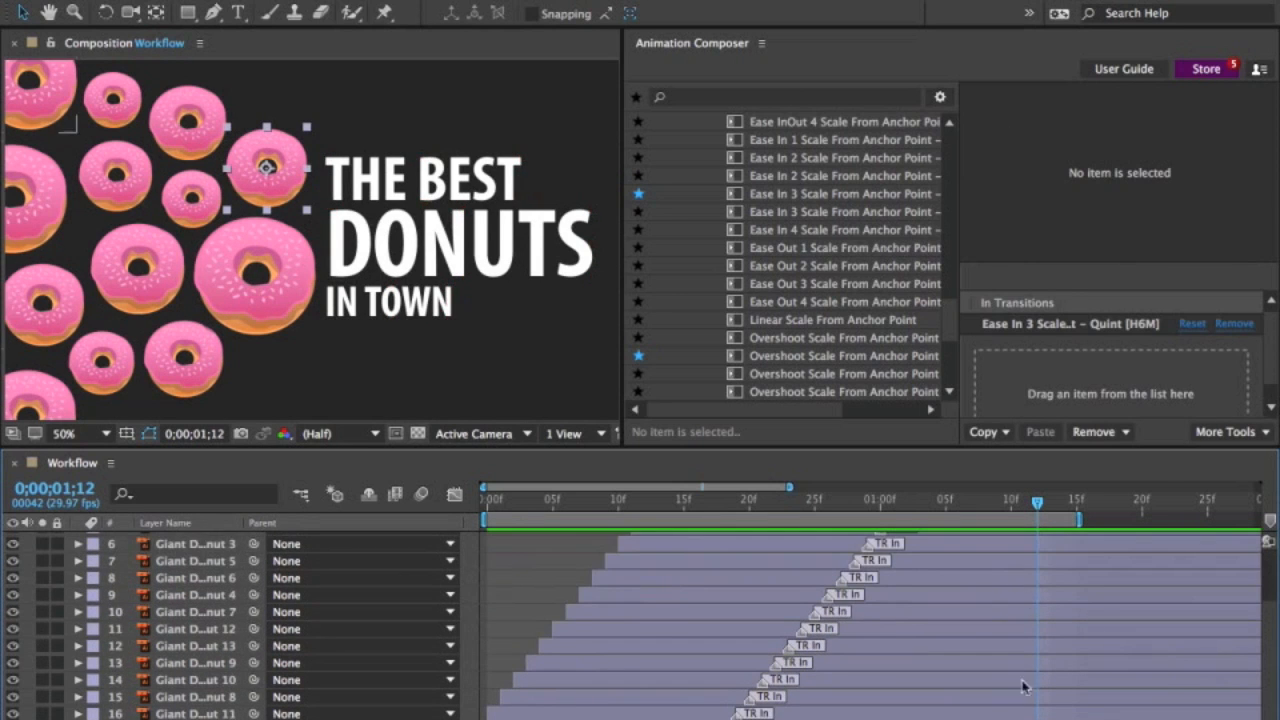
key(ctrl+a)
scroll(1029, 663, up, 3)
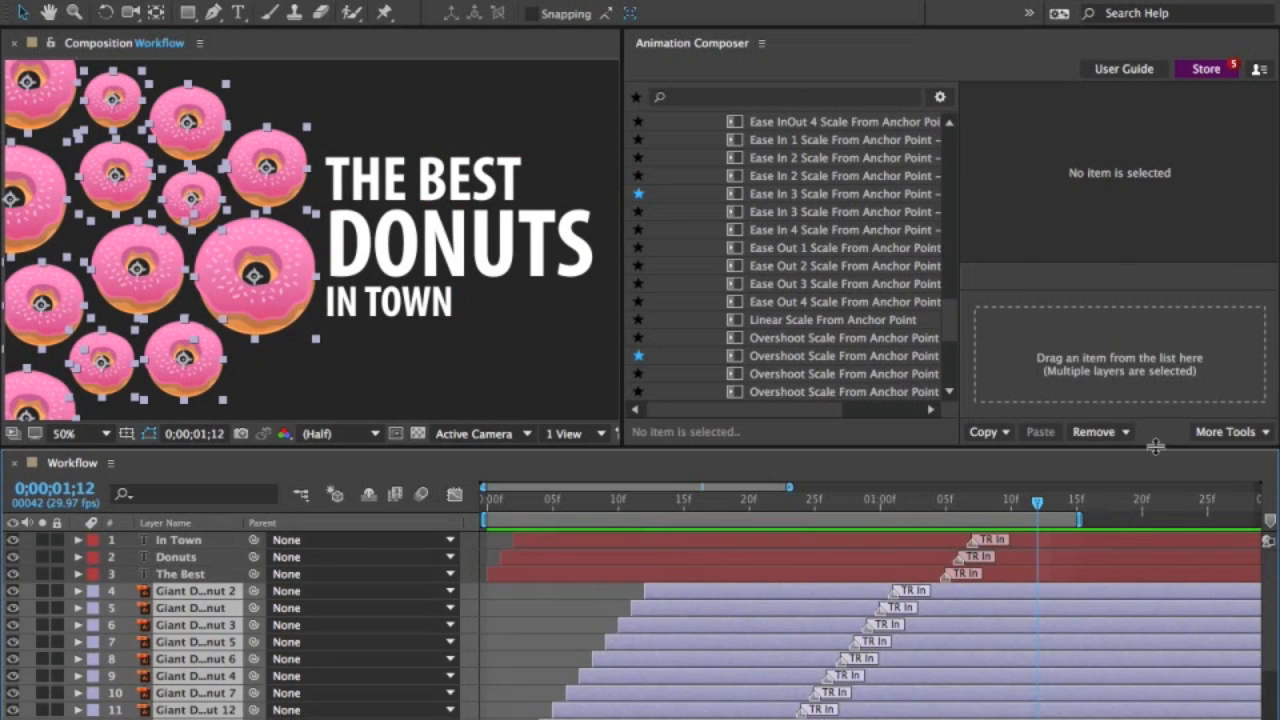
click(1121, 436)
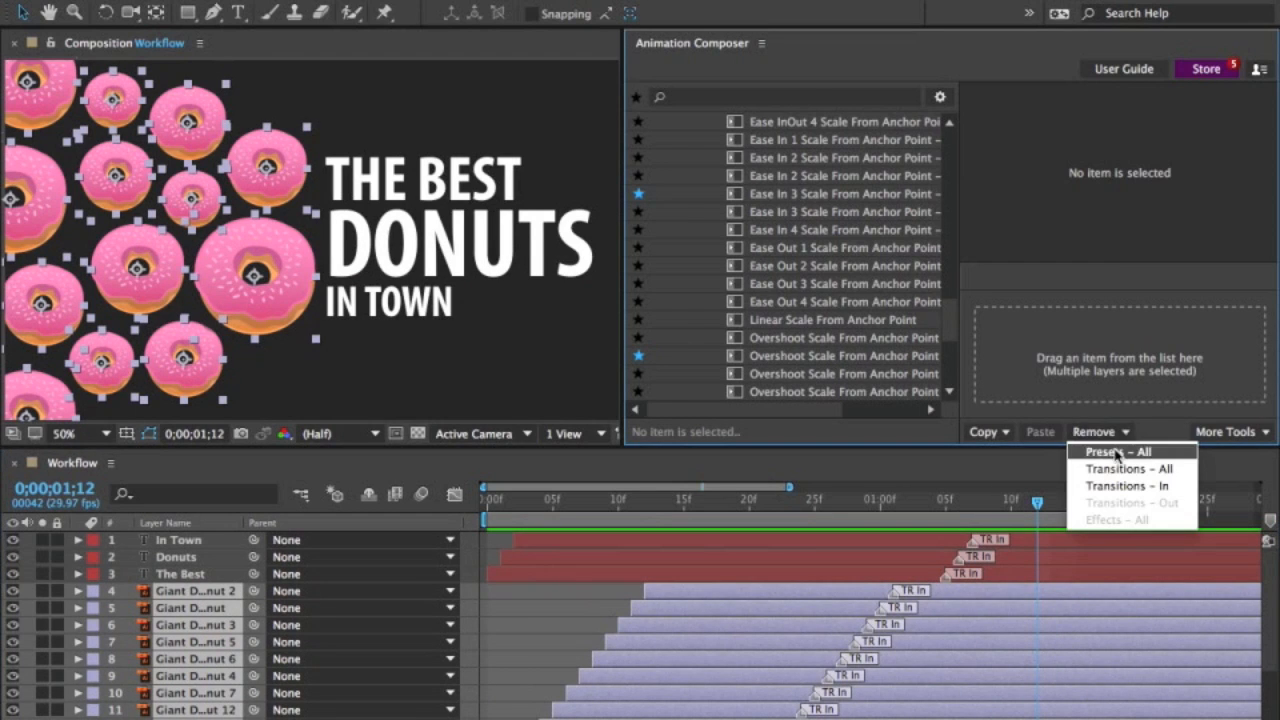
click(1118, 452)
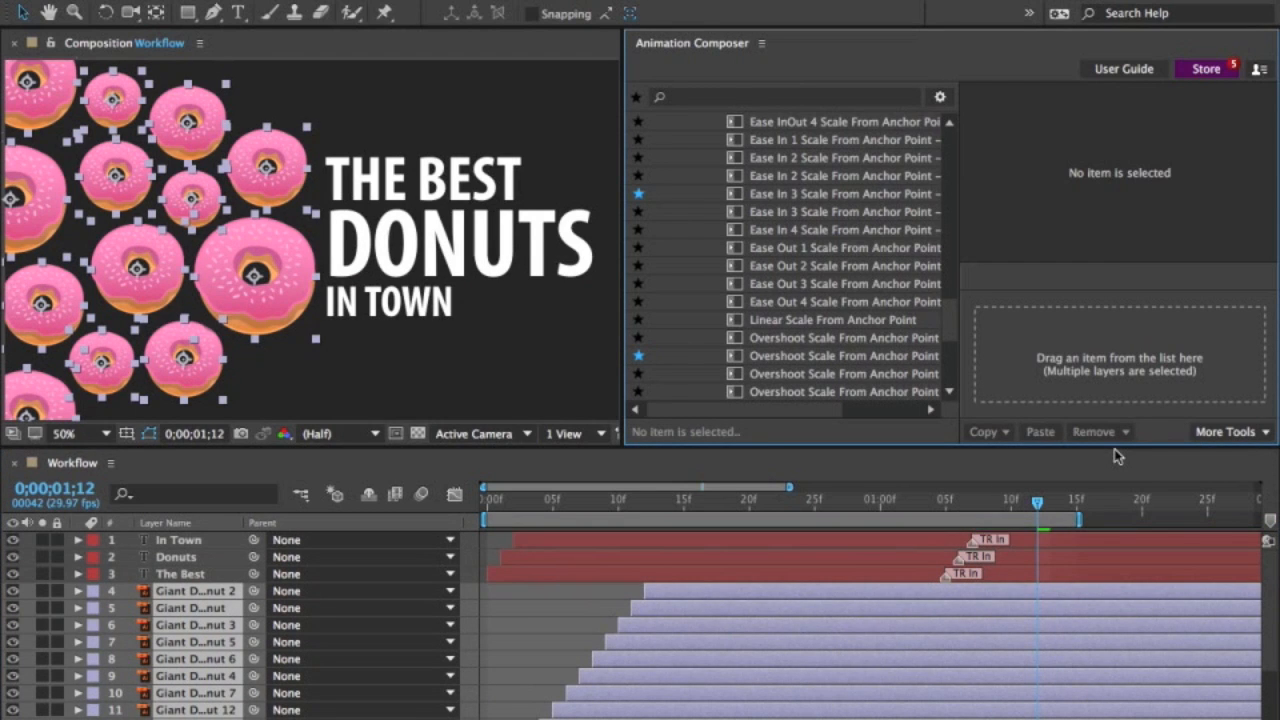
Apply the starred Overshoot Scale From Anchor Point preset as an in transition to the doughnut layers and preview the animation.
click(899, 358)
drag(899, 358, 1002, 347)
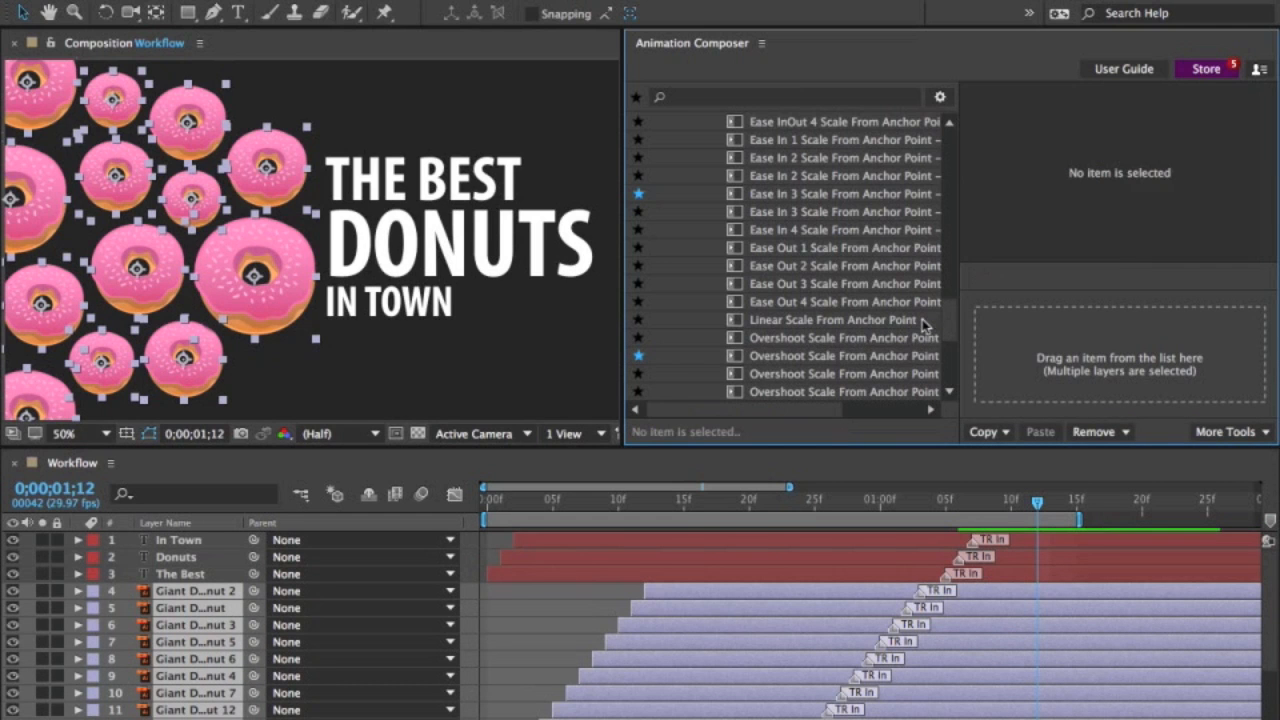
key(space)
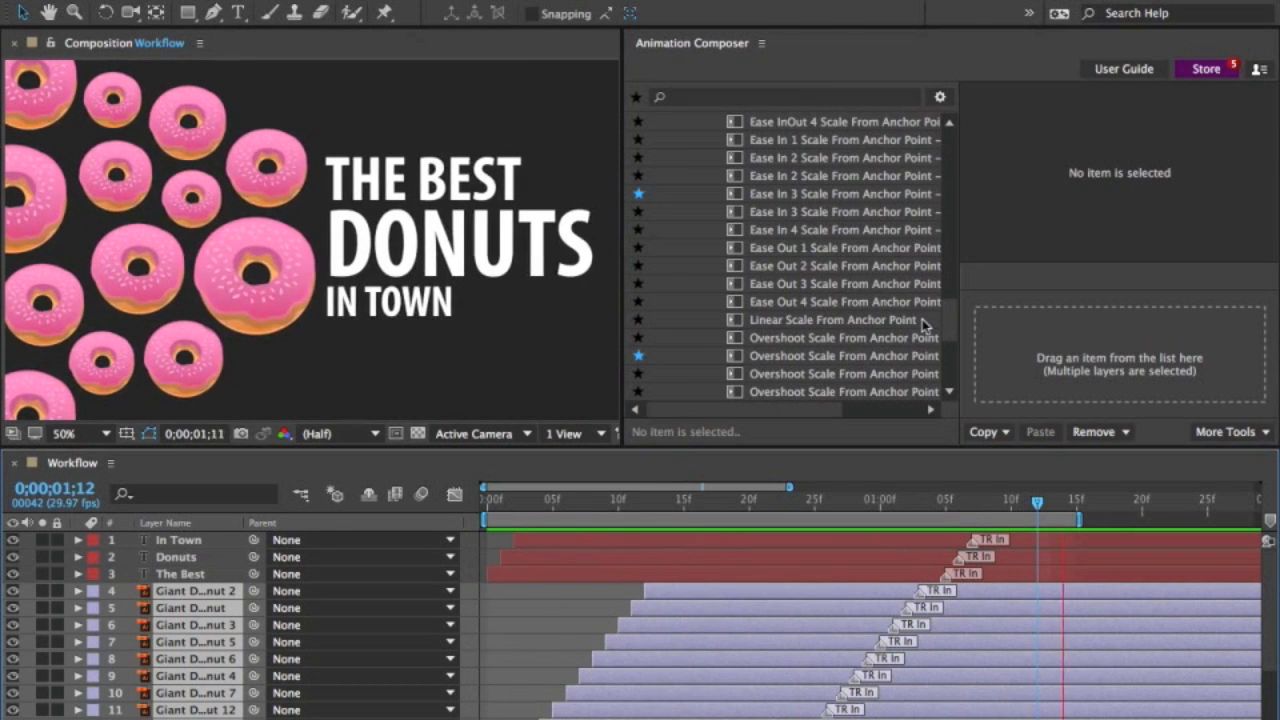
key(space)
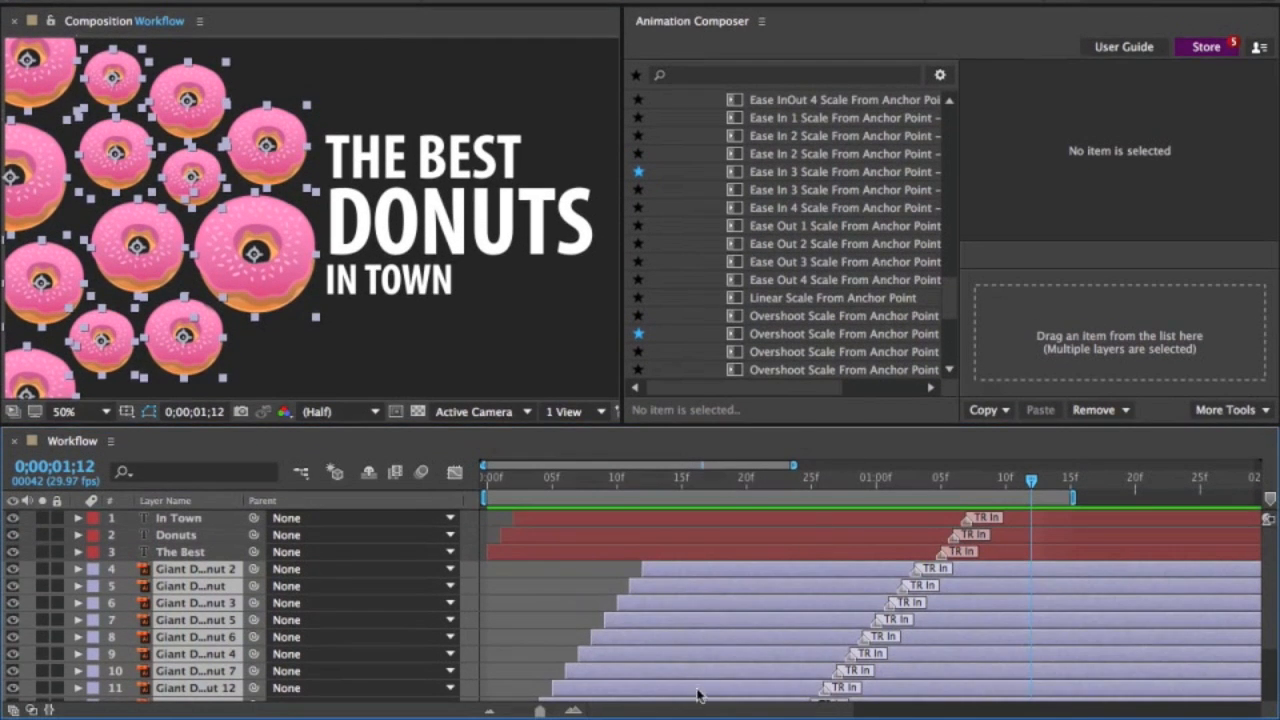
Shift the work area later in the timeline so it spans from about 01:03 to 02:18.
drag(688, 710, 787, 710)
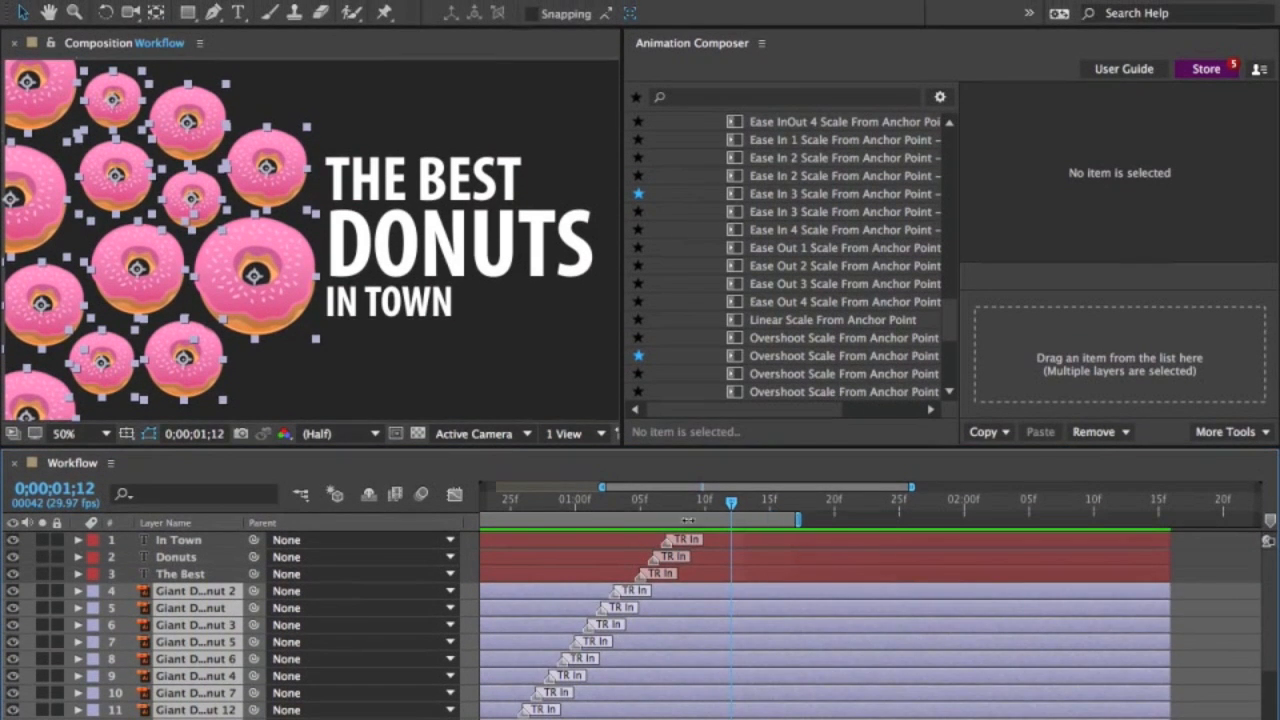
drag(688, 519, 1065, 507)
Try Ease In 1 Scale From Anchor Point – Quad as an out transition on the doughnut layers and preview it.
drag(946, 337, 946, 307)
click(830, 332)
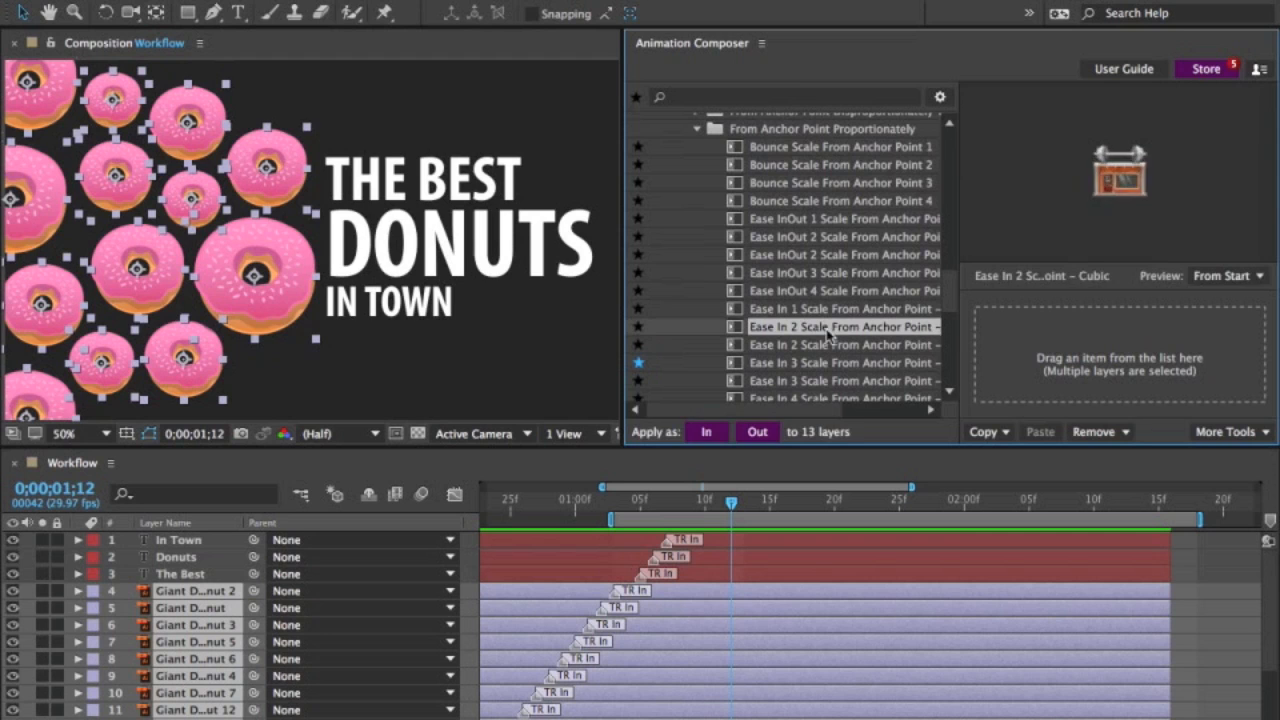
click(826, 312)
drag(826, 312, 1132, 334)
key(space)
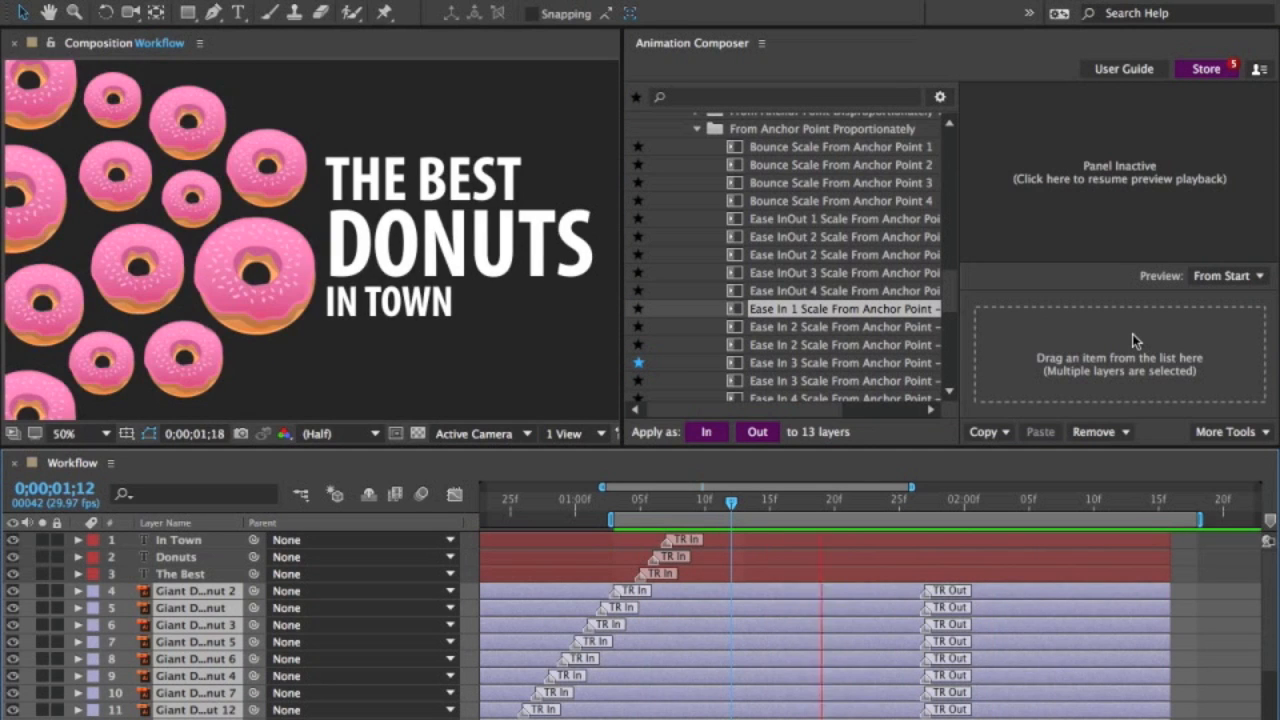
key(space)
Remove only the out transitions from the doughnut layers.
click(1098, 432)
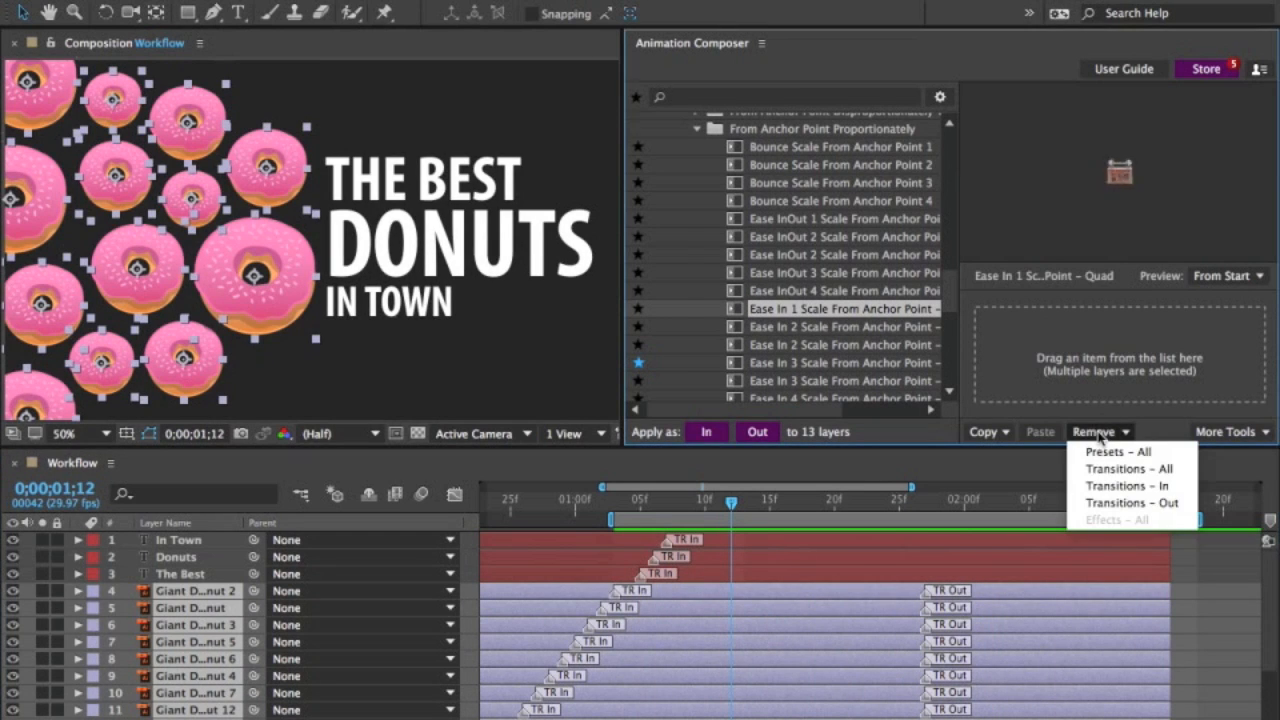
click(1112, 500)
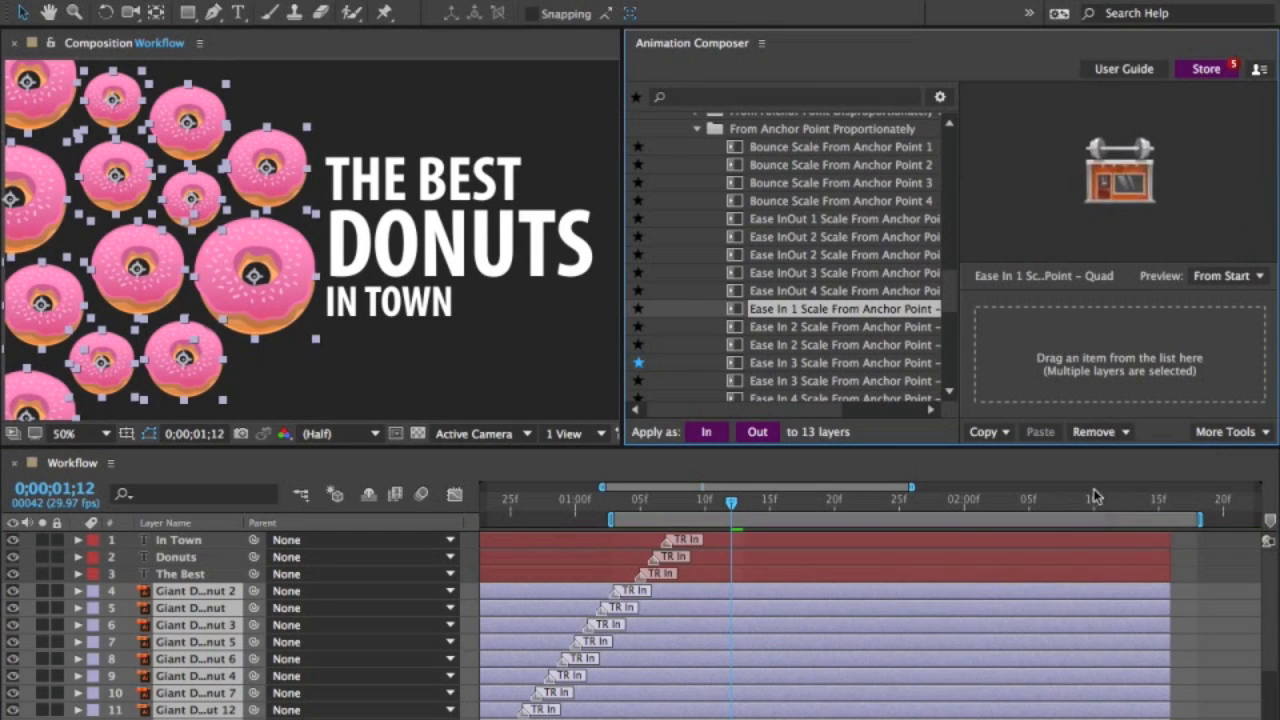
click(702, 309)
Apply the Left variant of Ease In Position 4 – Quart as an out transition to the doughnut layers.
scroll(702, 309, up, 10)
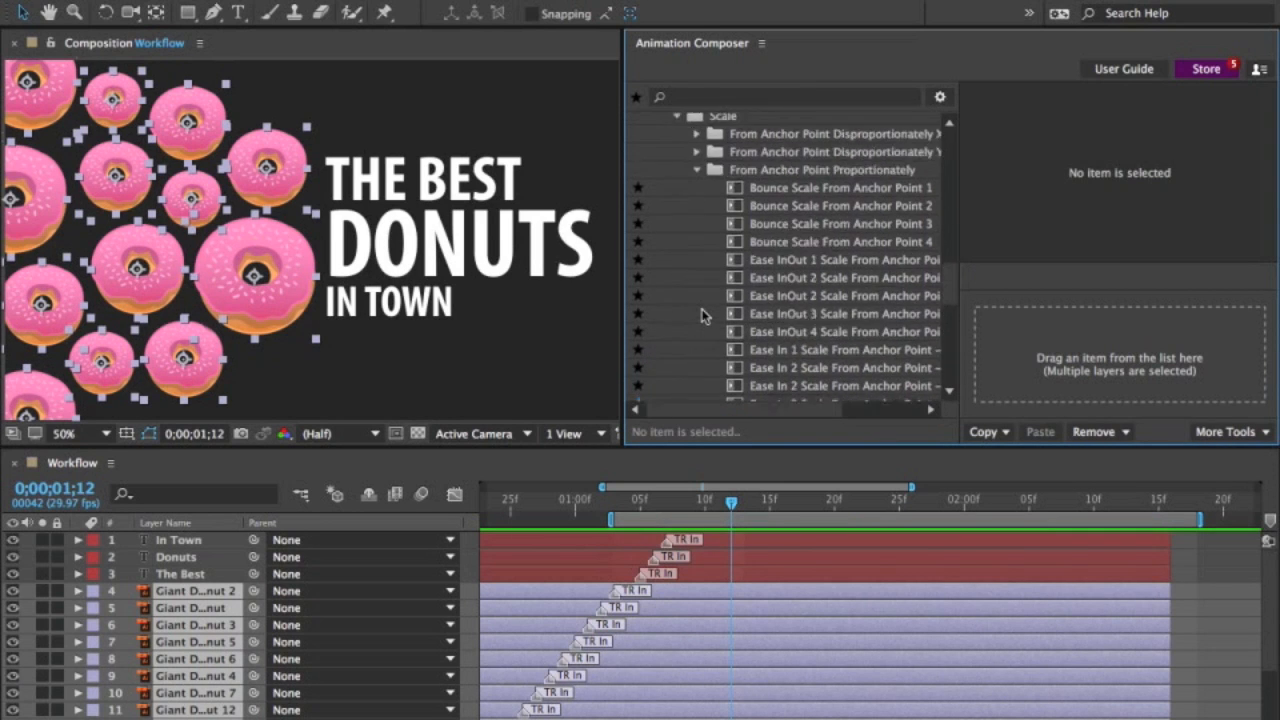
scroll(704, 316, up, 3)
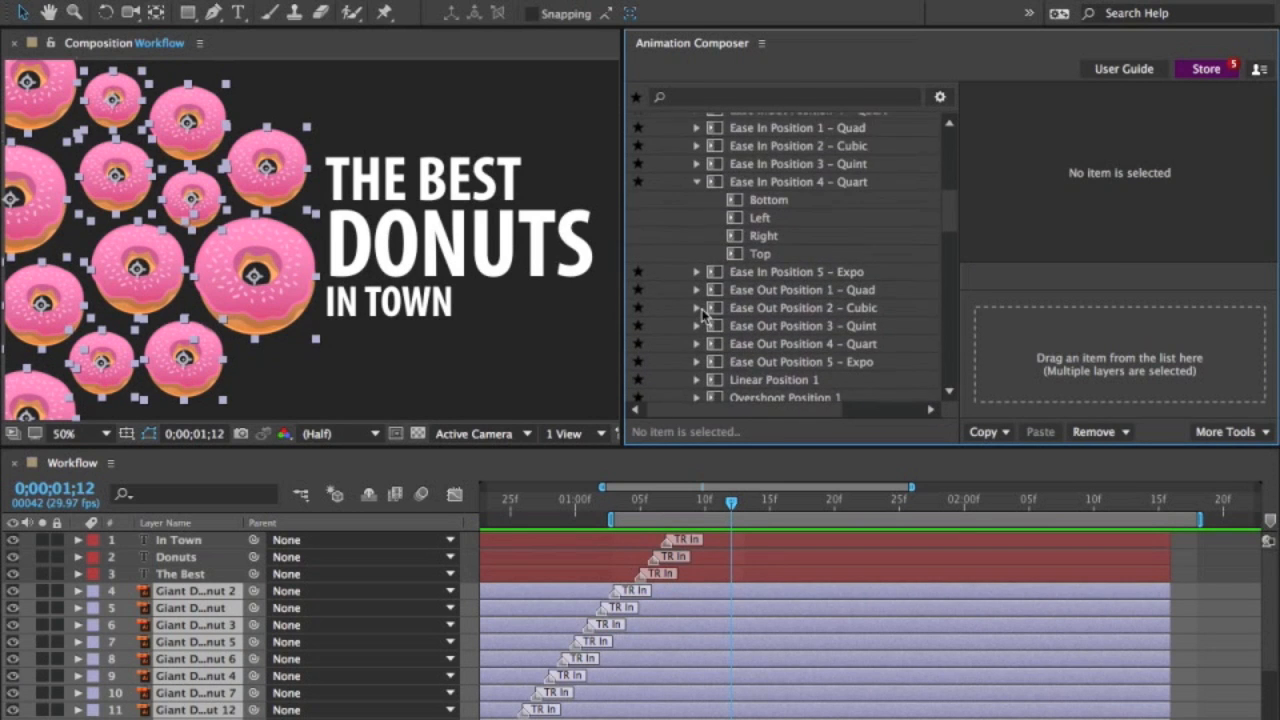
click(758, 219)
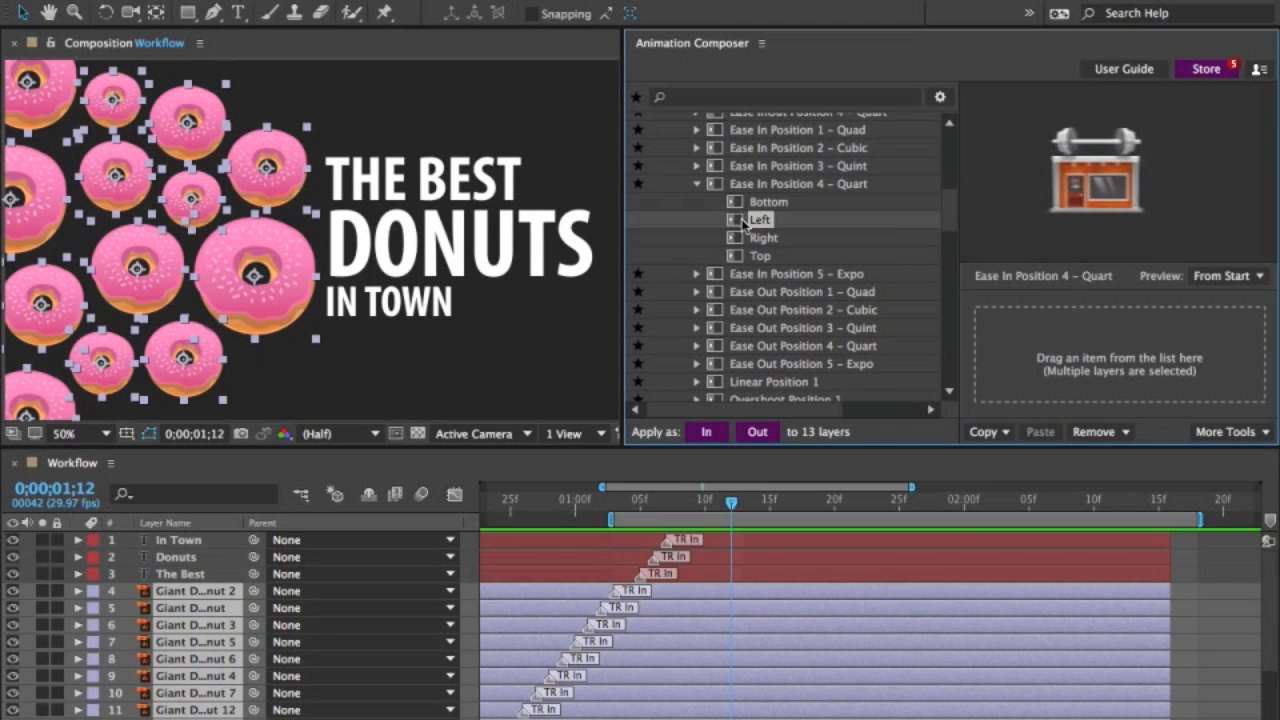
drag(758, 219, 1196, 355)
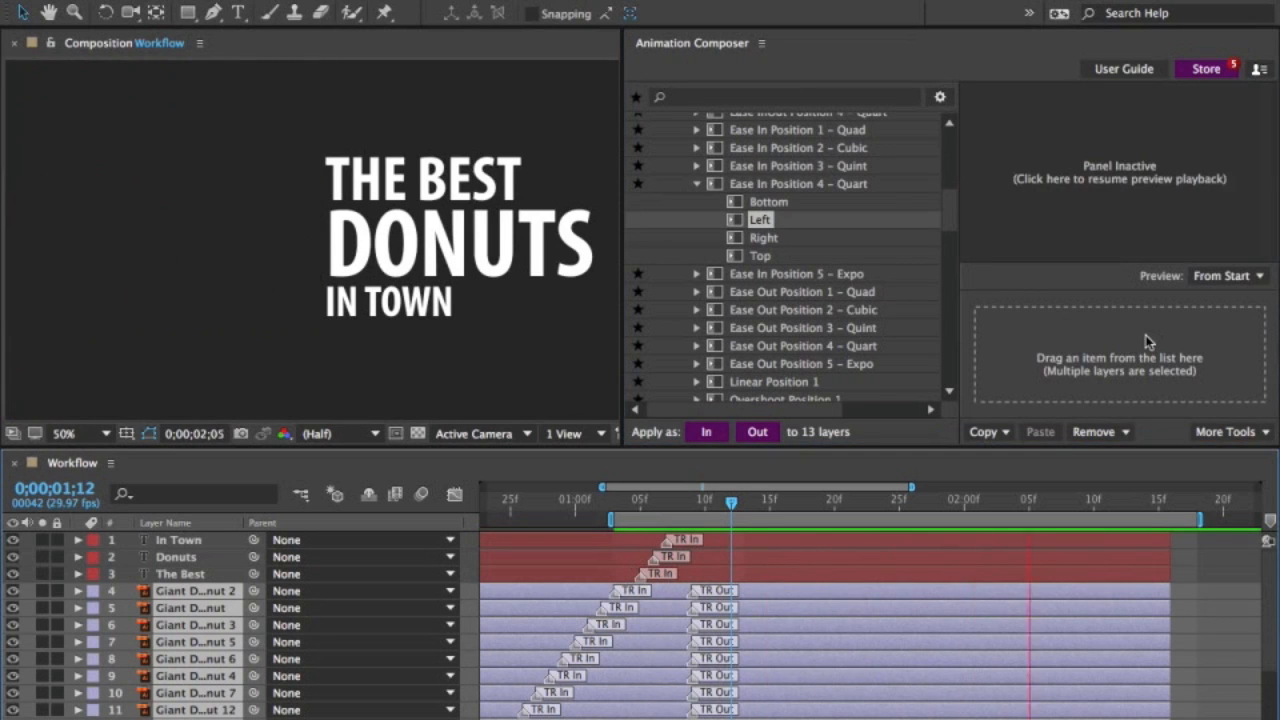
Select the three text layers and apply the Right variant of Ease In Position 4 – Quart as their out transition.
drag(565, 356, 398, 178)
drag(763, 243, 1146, 326)
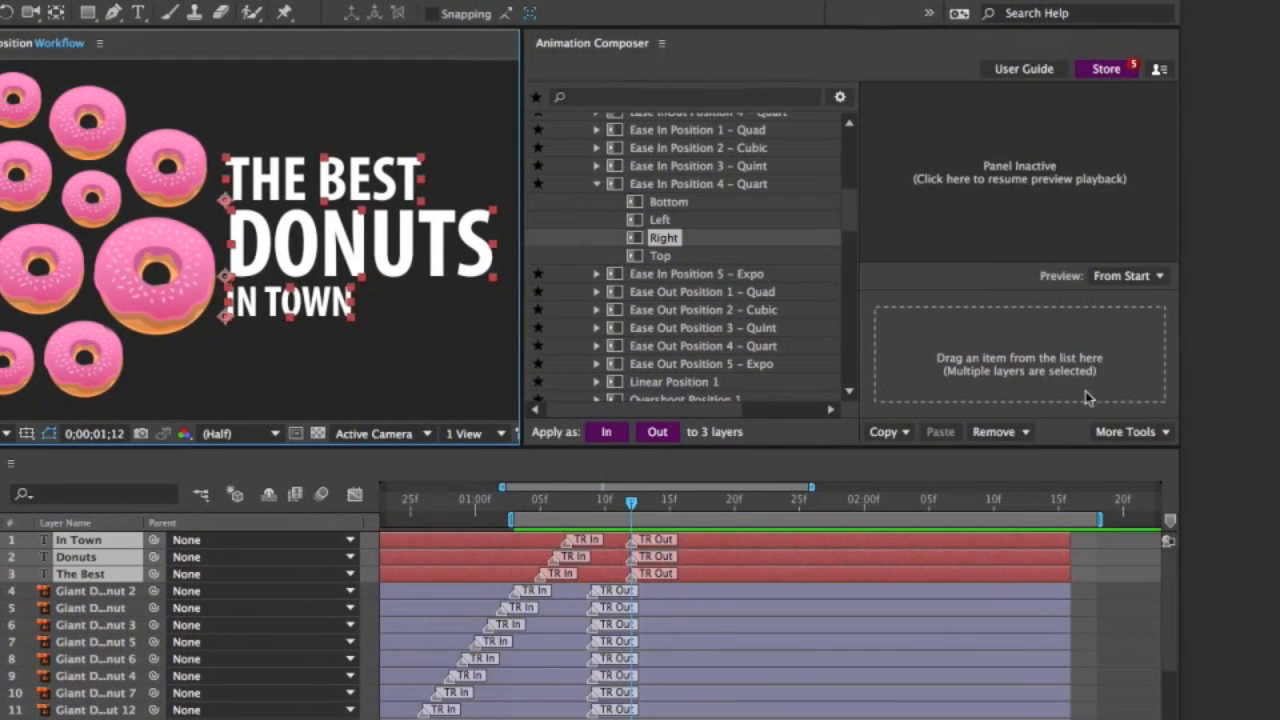
Open Animation Shifter, stagger the three text layers' out transitions by 1 frame in DESC order, and preview the result.
click(1125, 431)
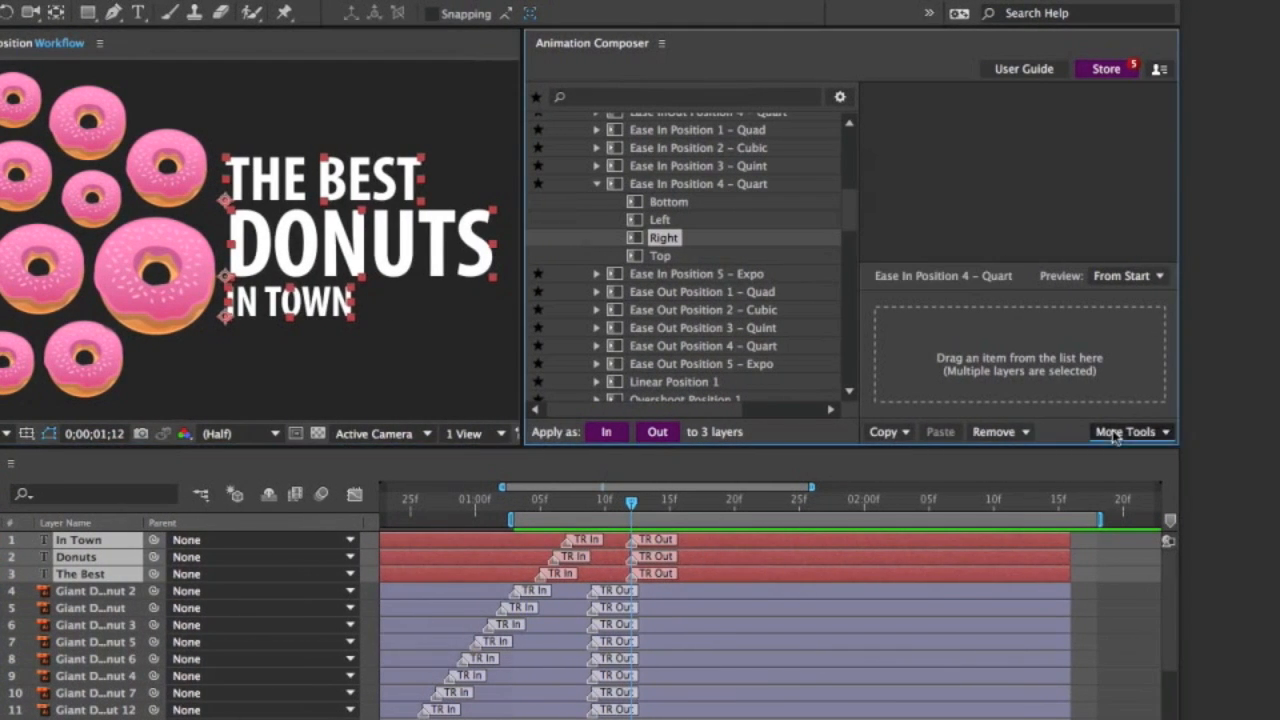
click(1120, 469)
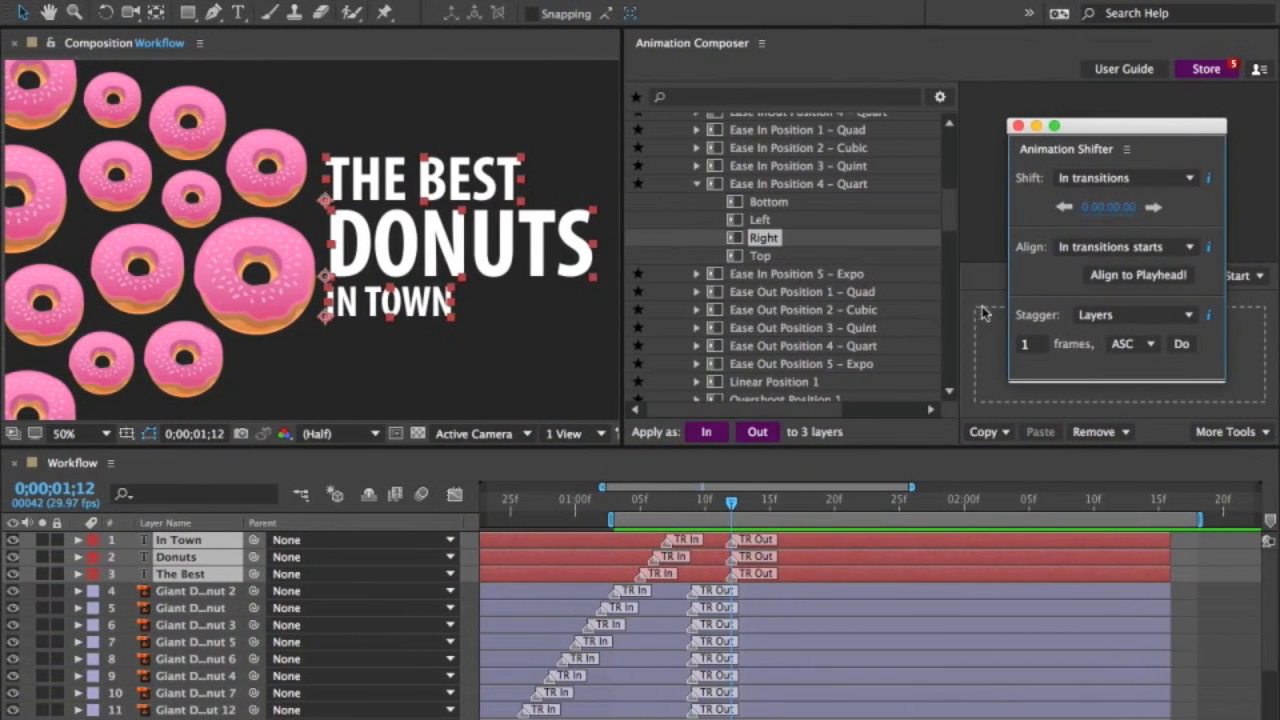
click(1093, 316)
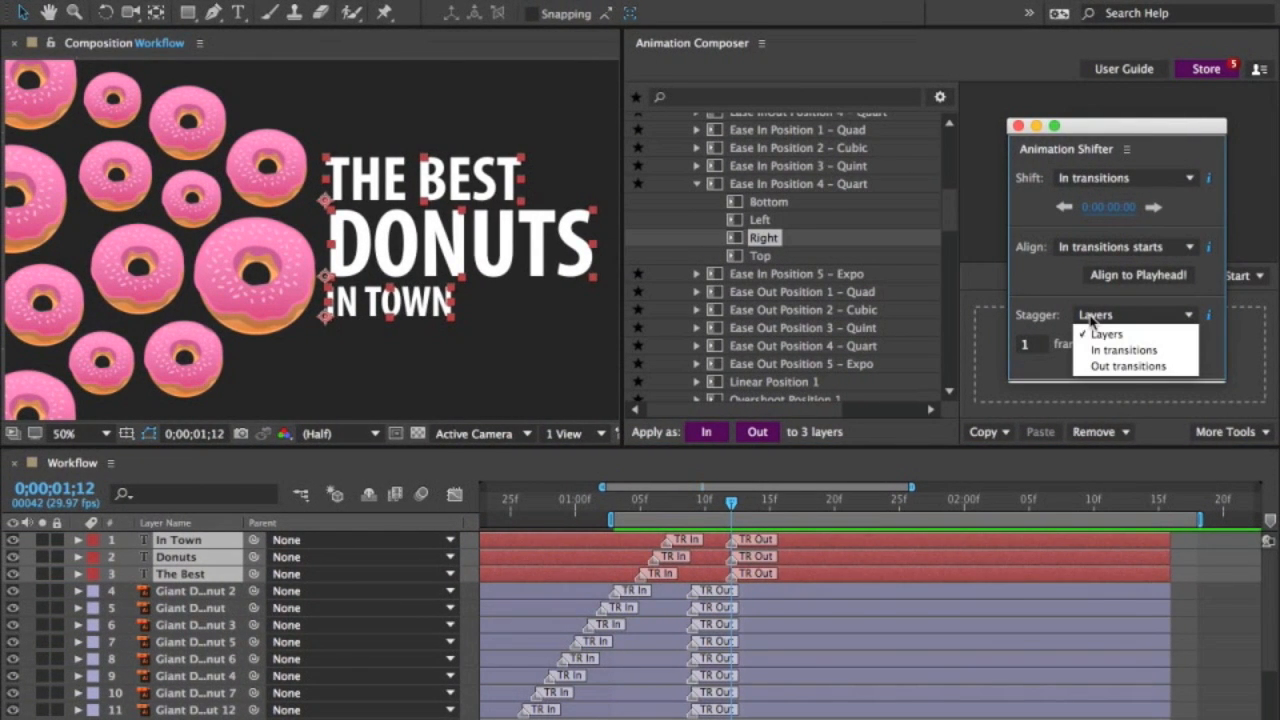
click(1095, 366)
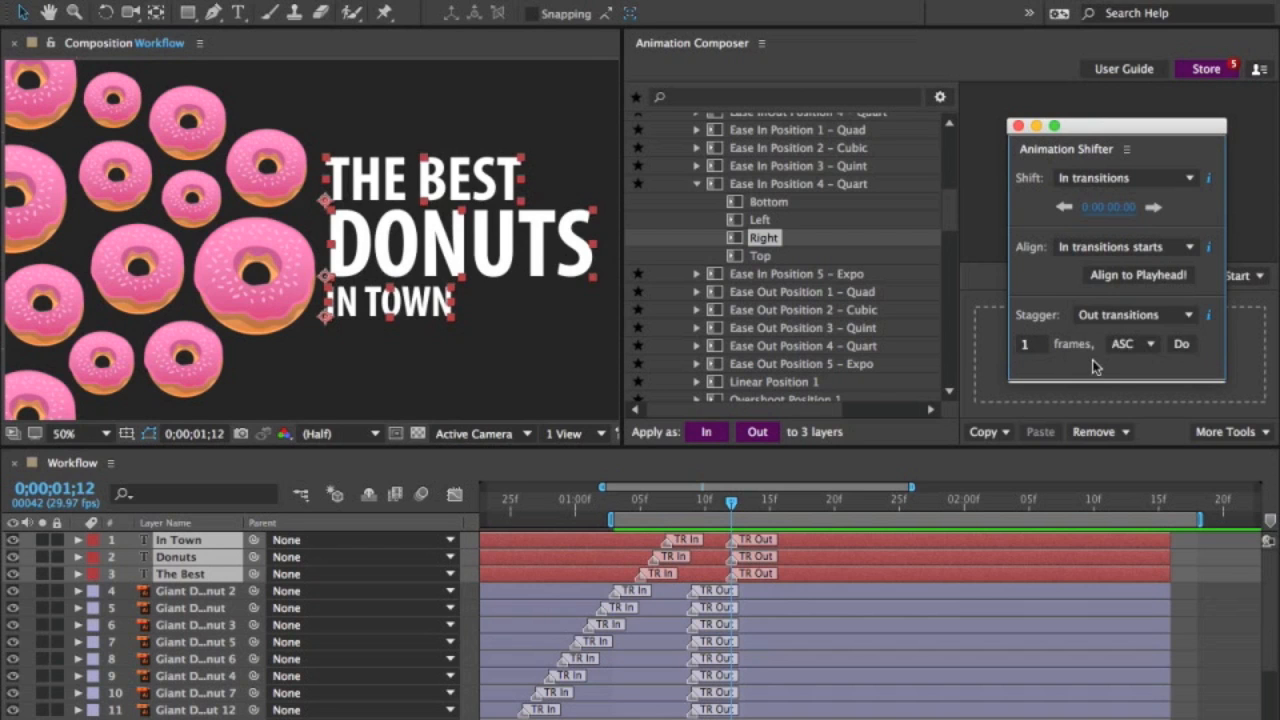
click(1123, 344)
click(1162, 372)
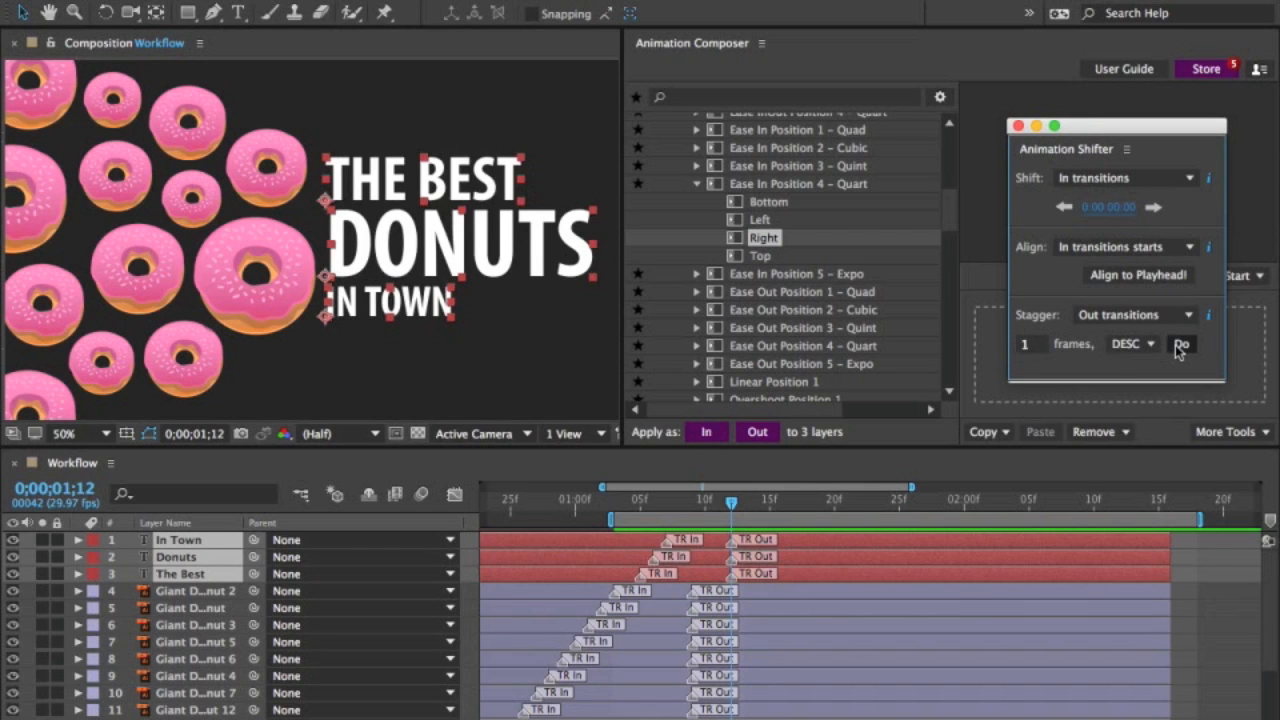
click(1179, 345)
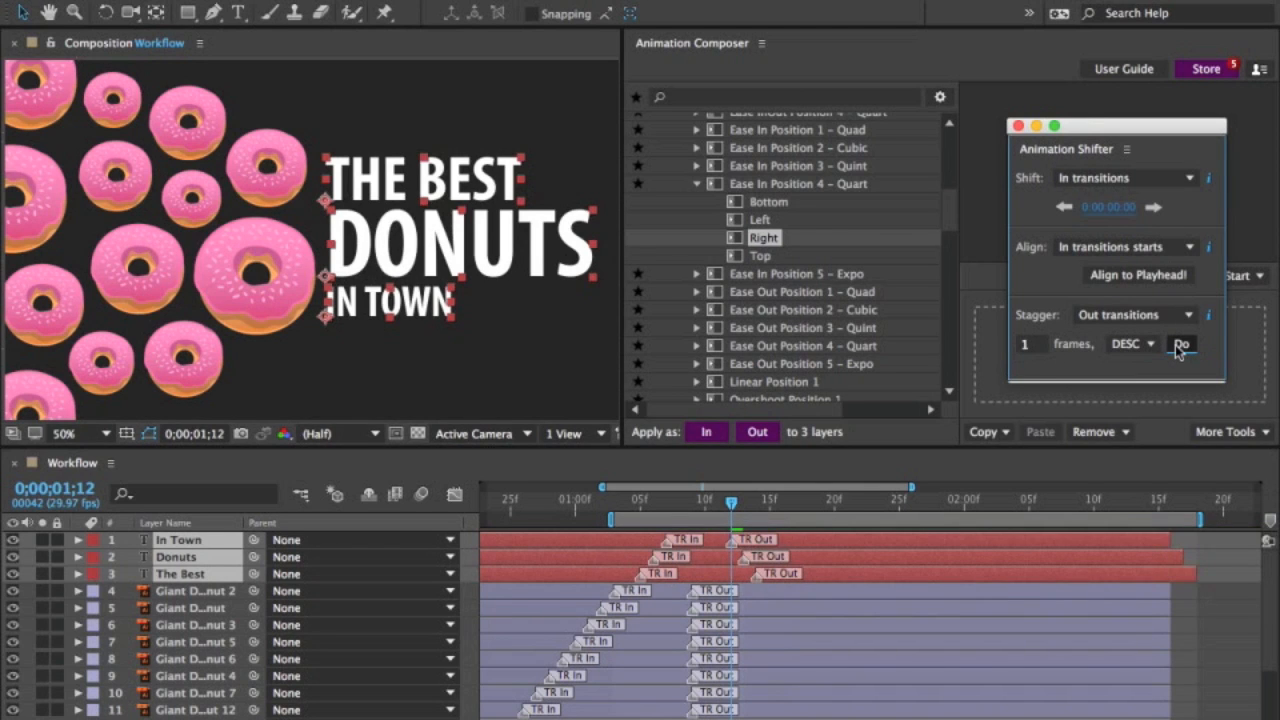
key(space)
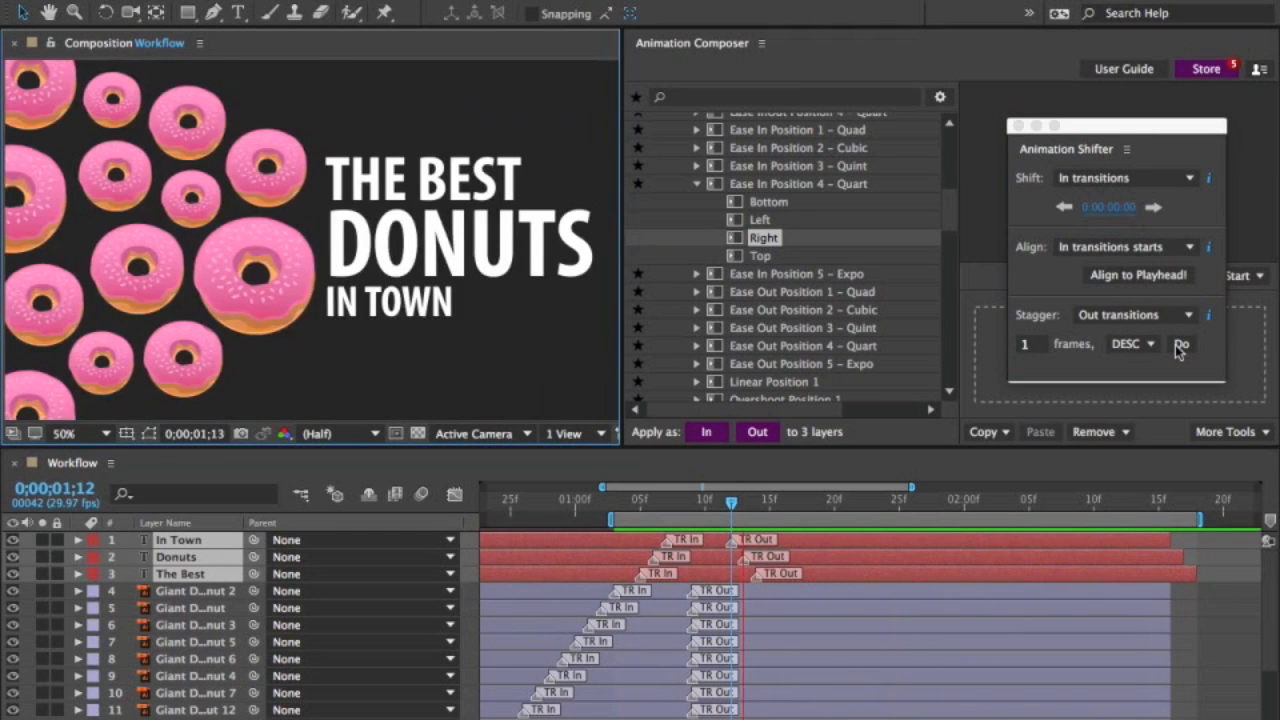
key(space)
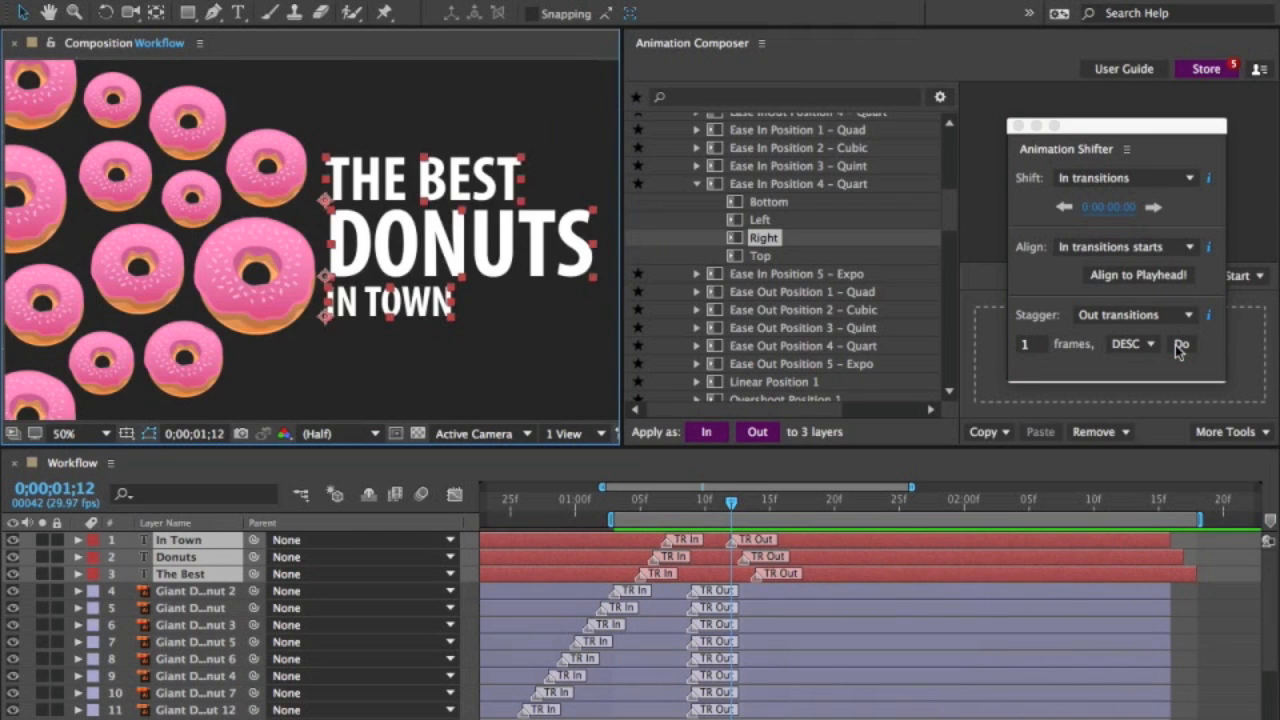
Try a 1-frame DESC stagger on the doughnut layers' out transitions, preview it, and undo the stagger.
drag(300, 70, 33, 405)
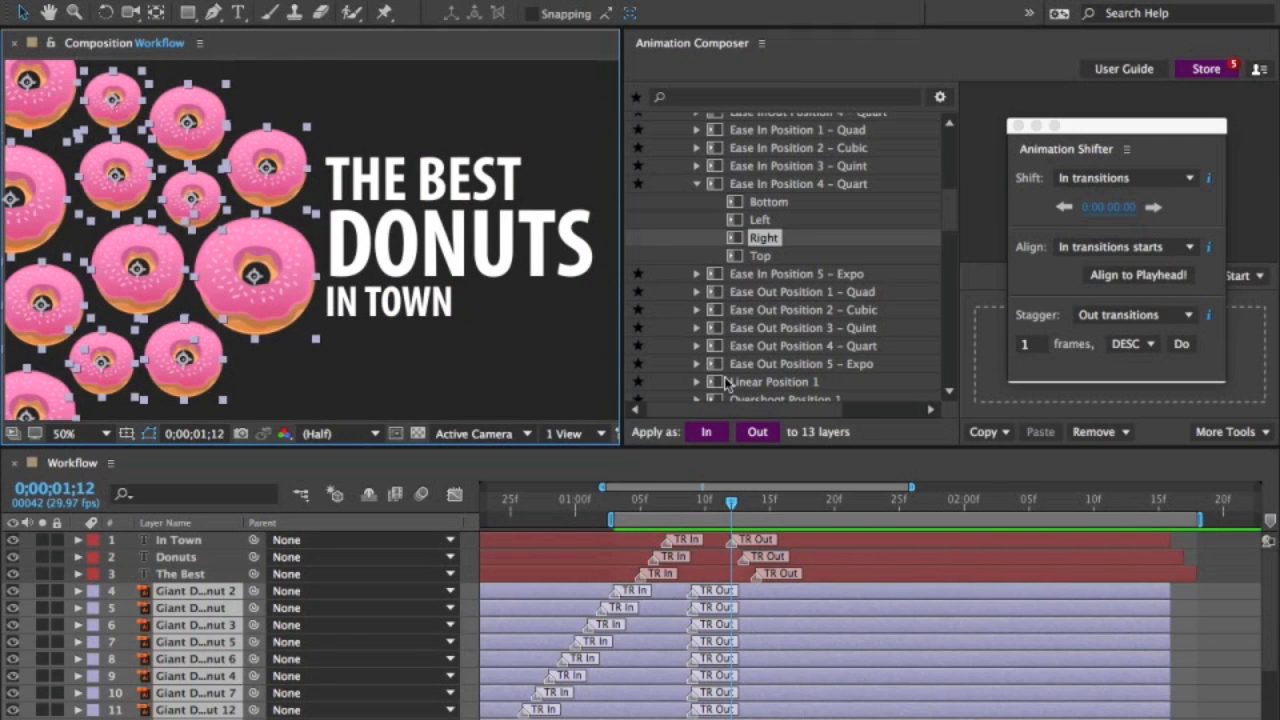
click(1181, 345)
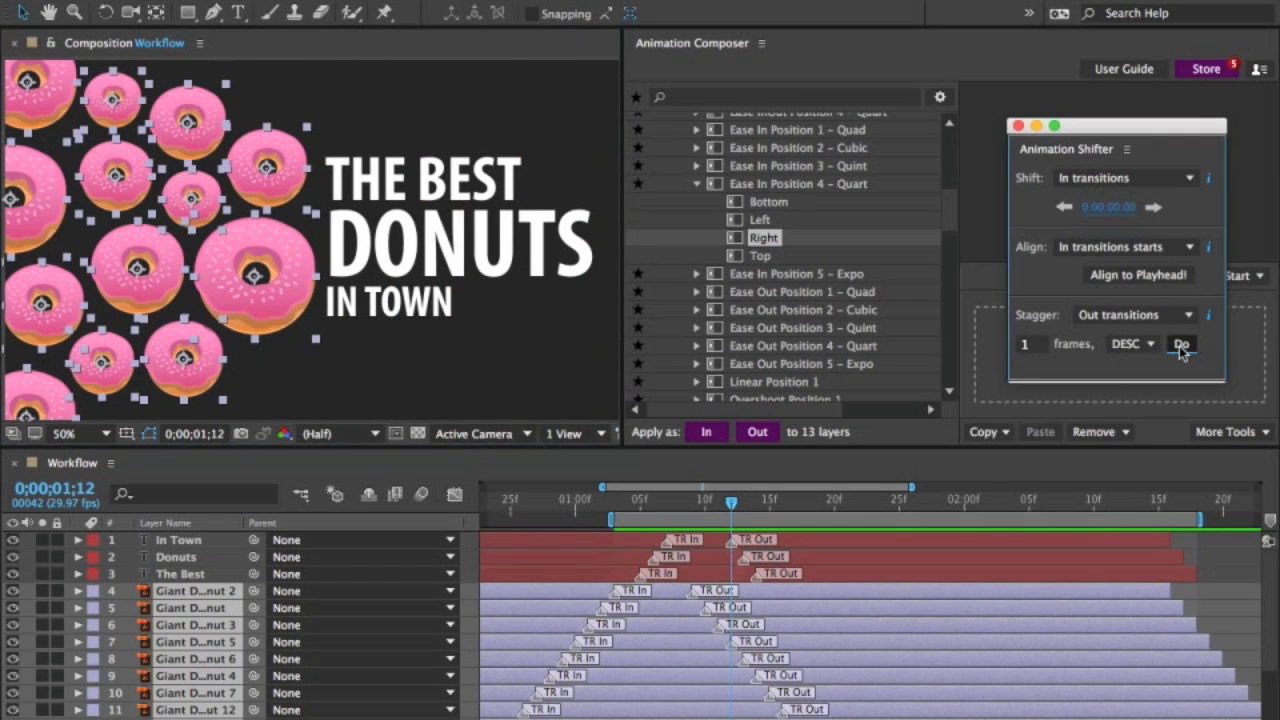
key(space)
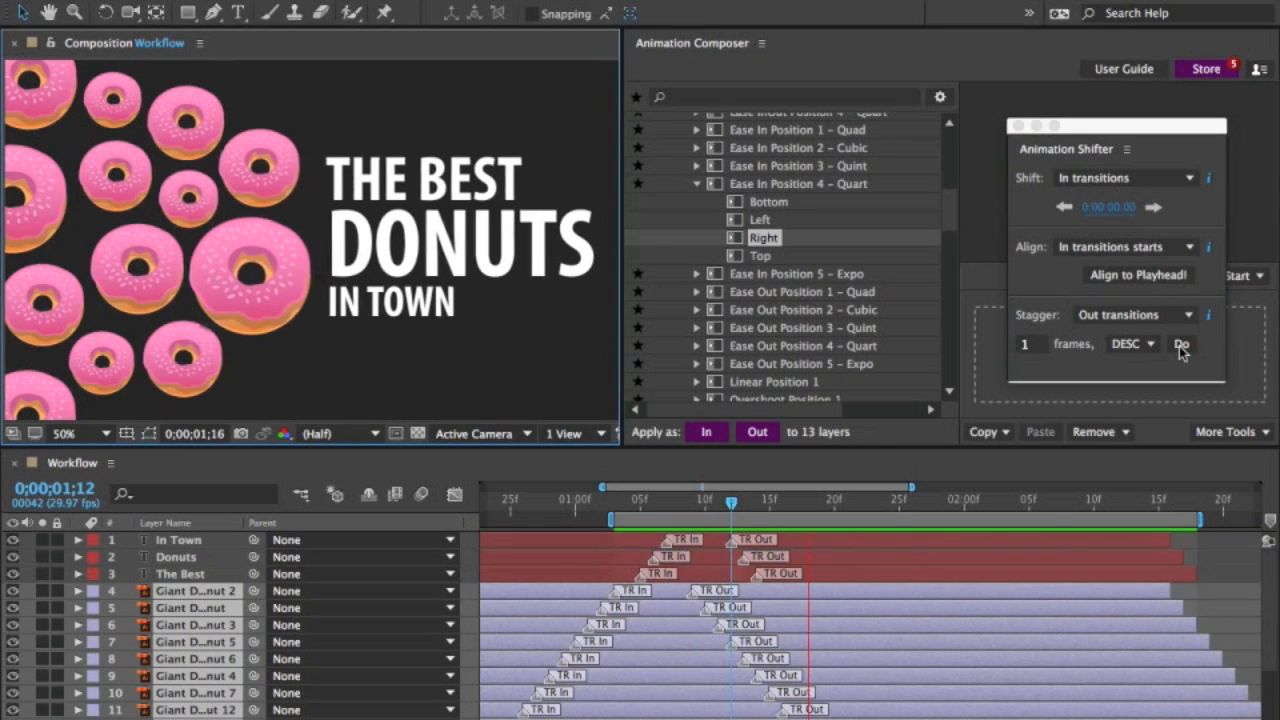
key(space)
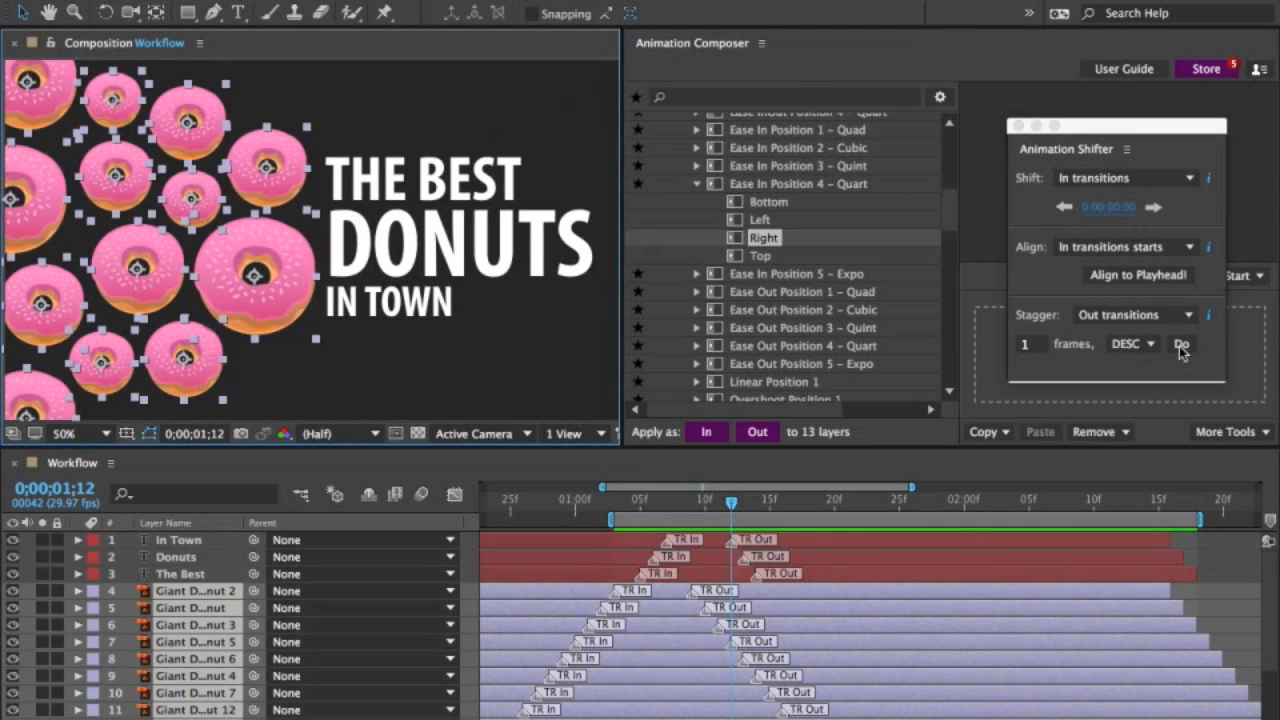
key(ctrl+z)
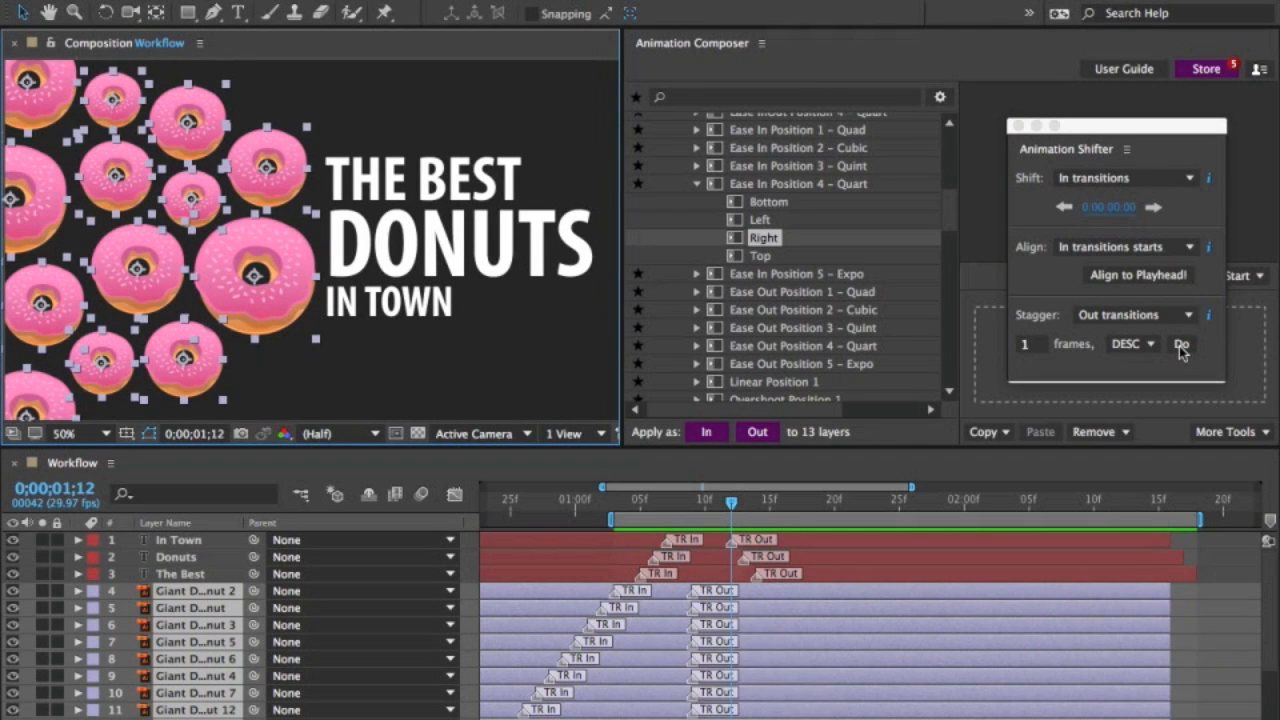
Stagger the doughnut layers' out transitions by 1 frame in ASC order and preview the result.
click(1128, 344)
click(1137, 363)
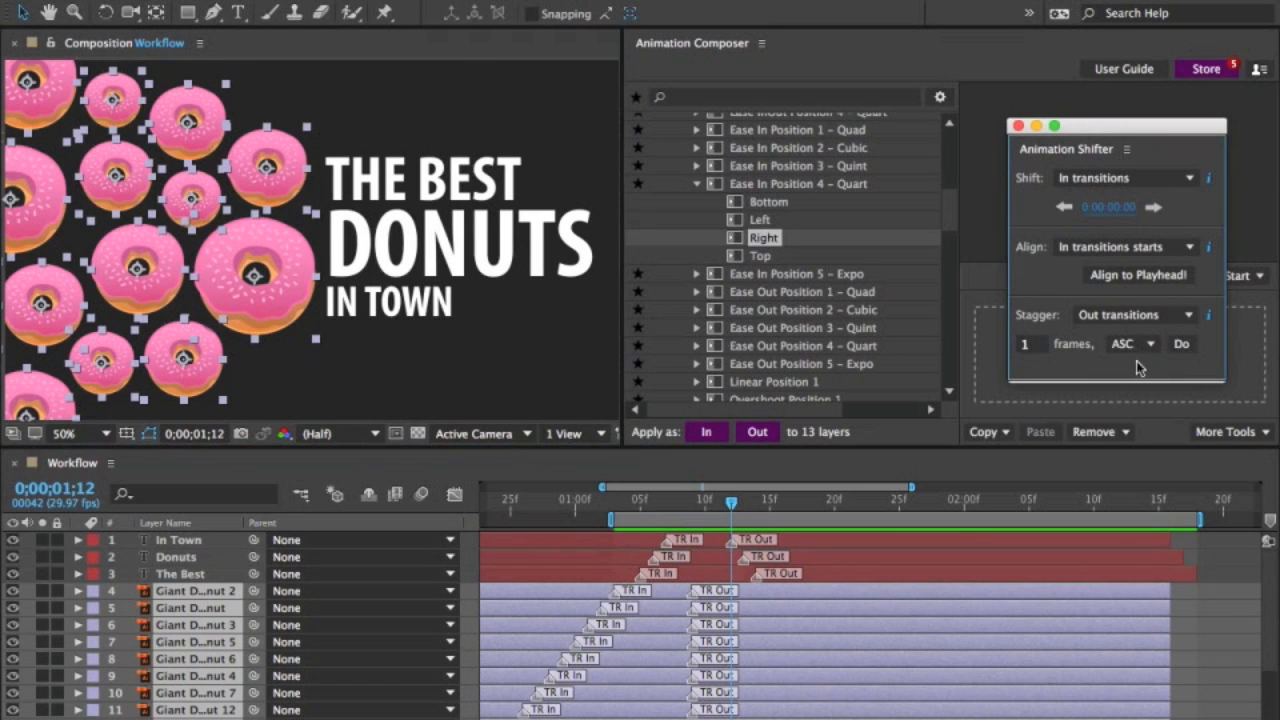
click(1181, 344)
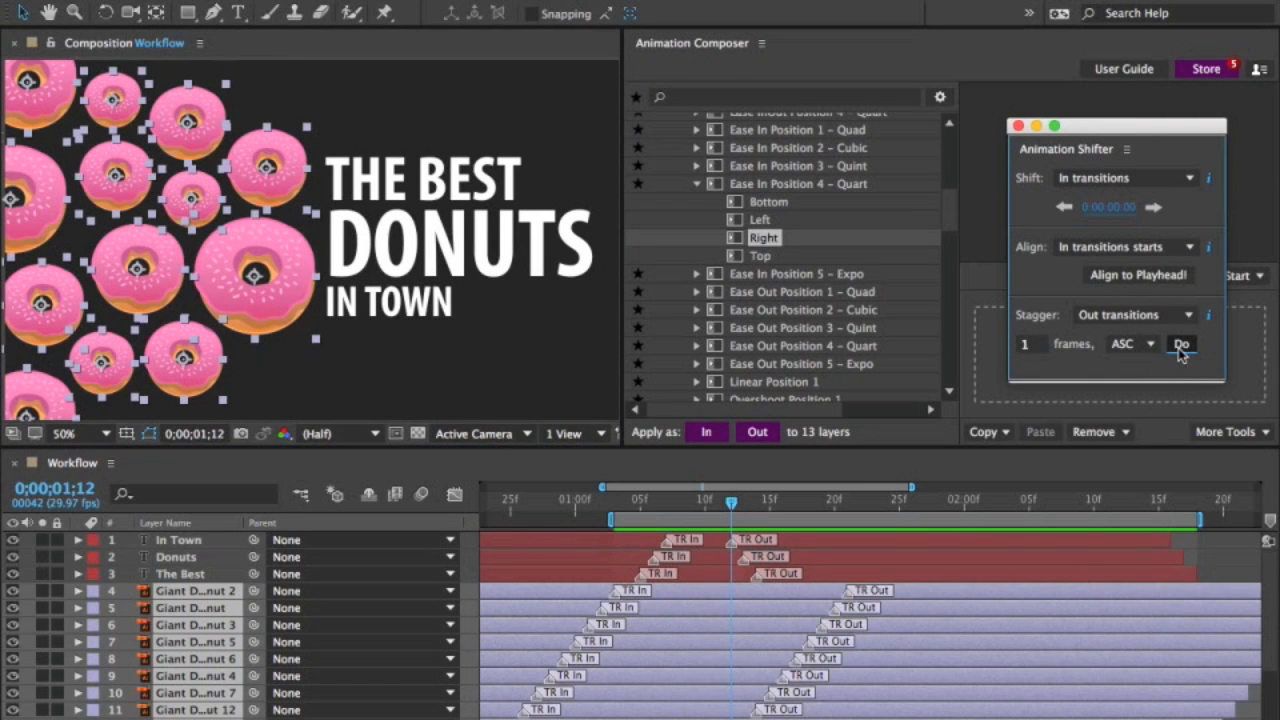
key(space)
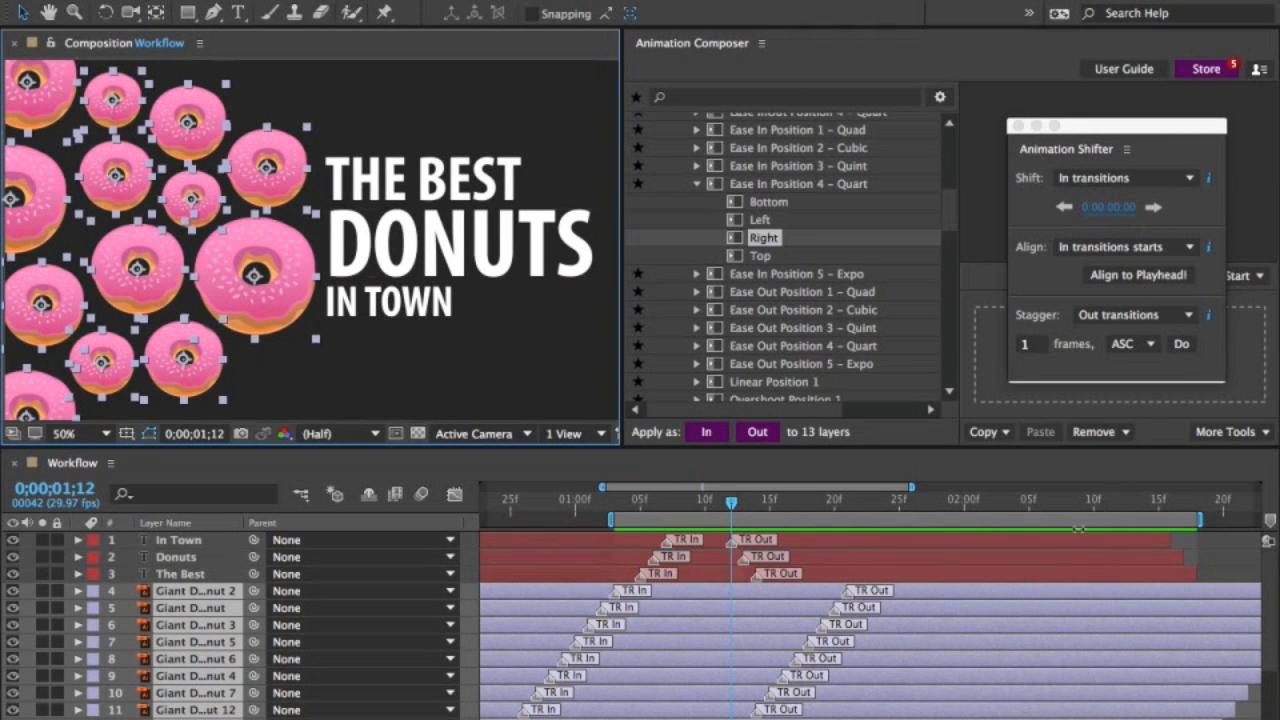
Extend the timeline's work area to span from 0:00f to about 03:00f.
key(minus)
drag(1097, 518, 1189, 518)
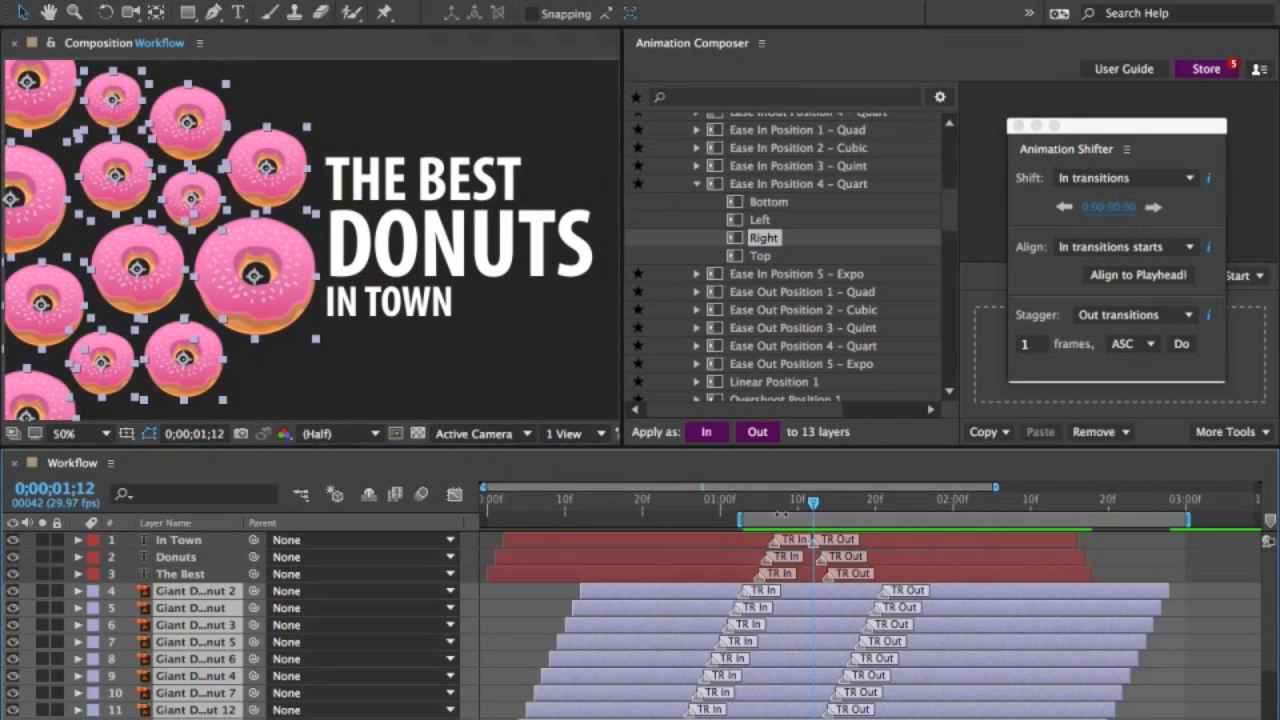
drag(737, 518, 486, 519)
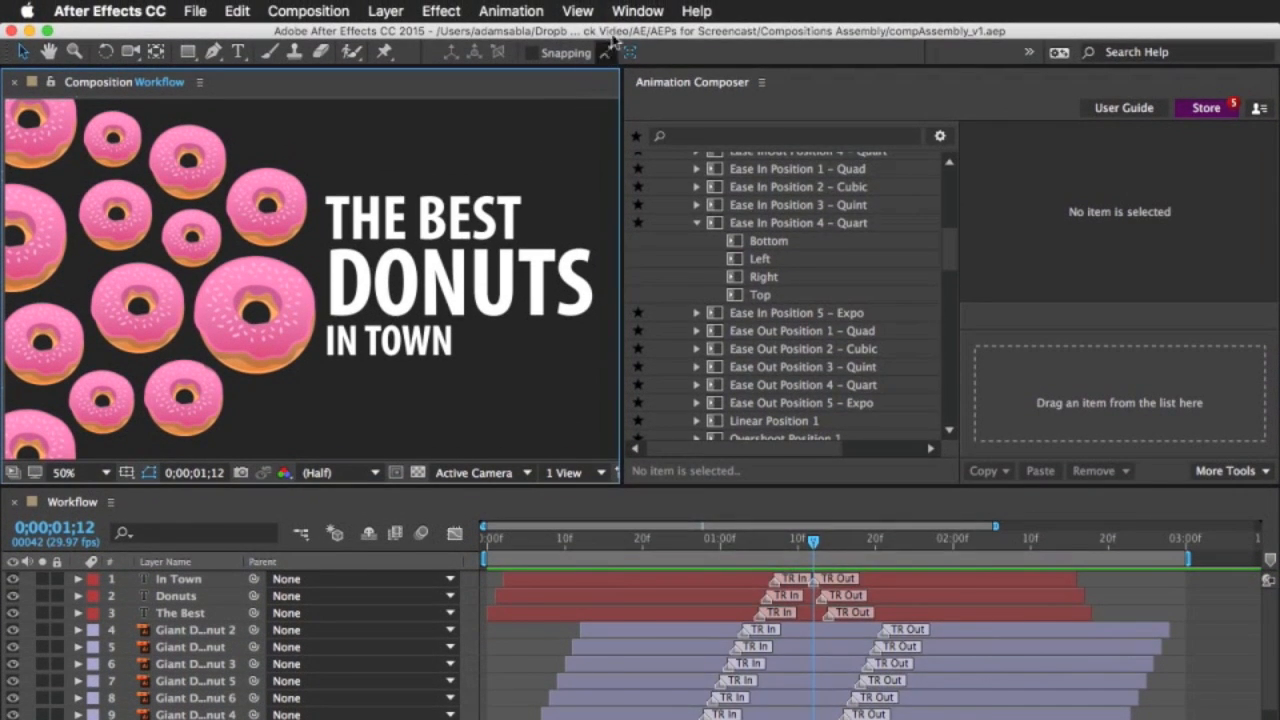
Open the Effect Controls and increase the In Town layer's AC OUT Position Y value, judging the offset at 0;00;02;03.
click(627, 13)
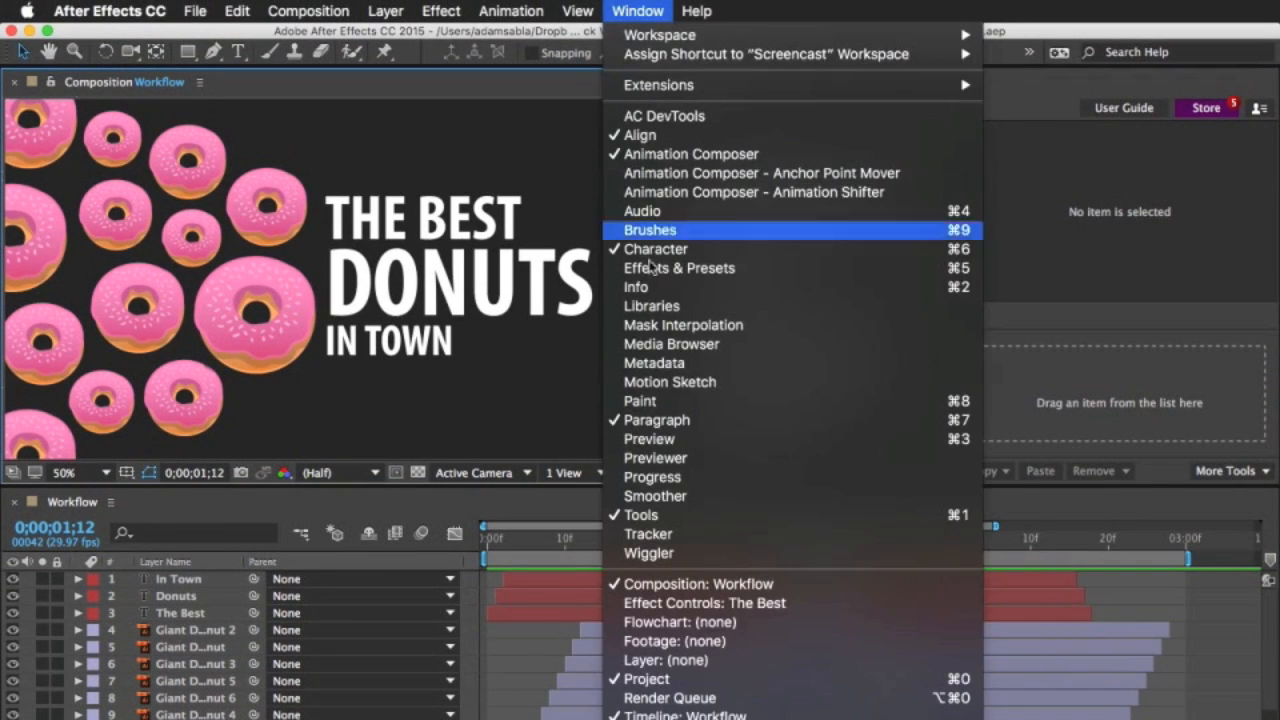
click(726, 603)
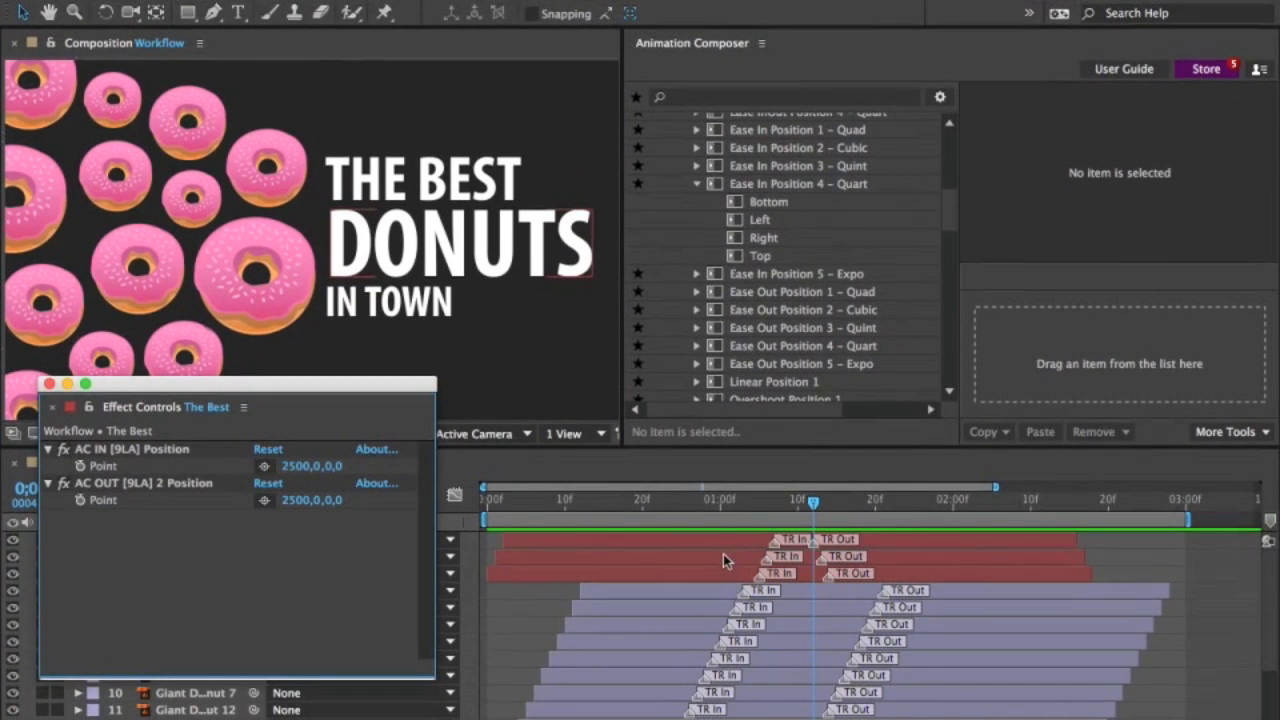
click(720, 542)
drag(343, 495, 437, 499)
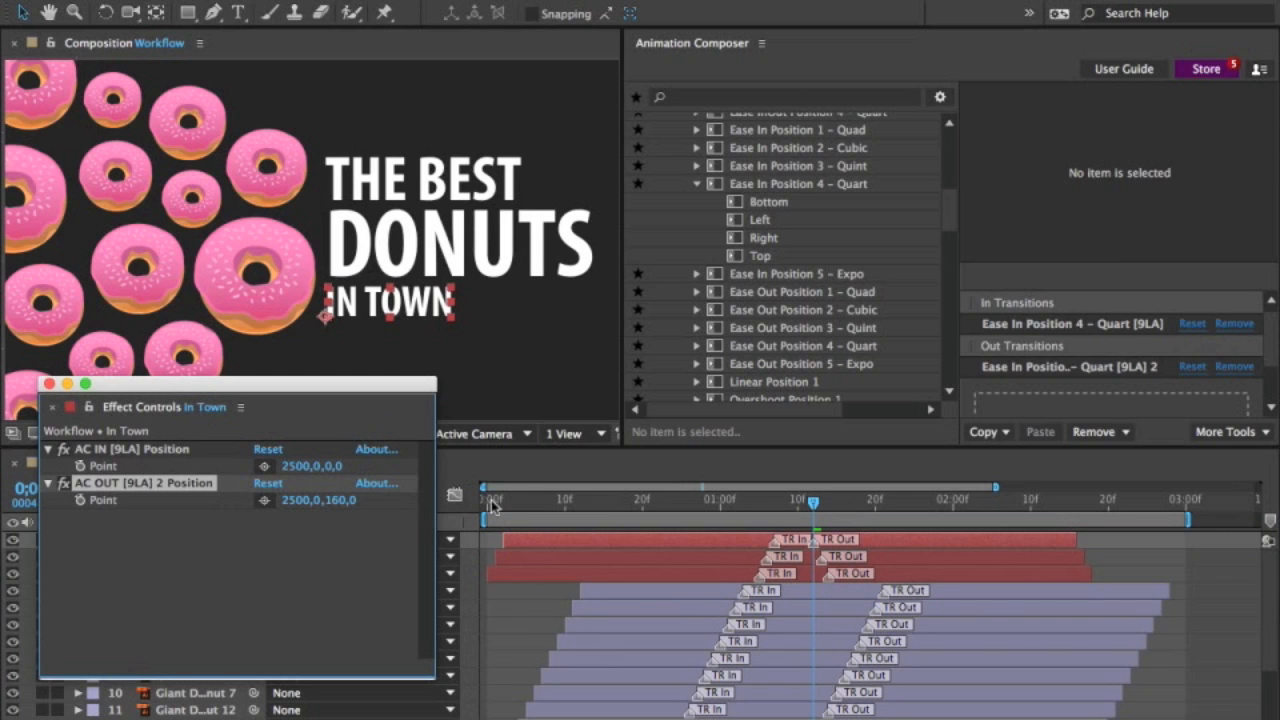
drag(814, 503, 978, 500)
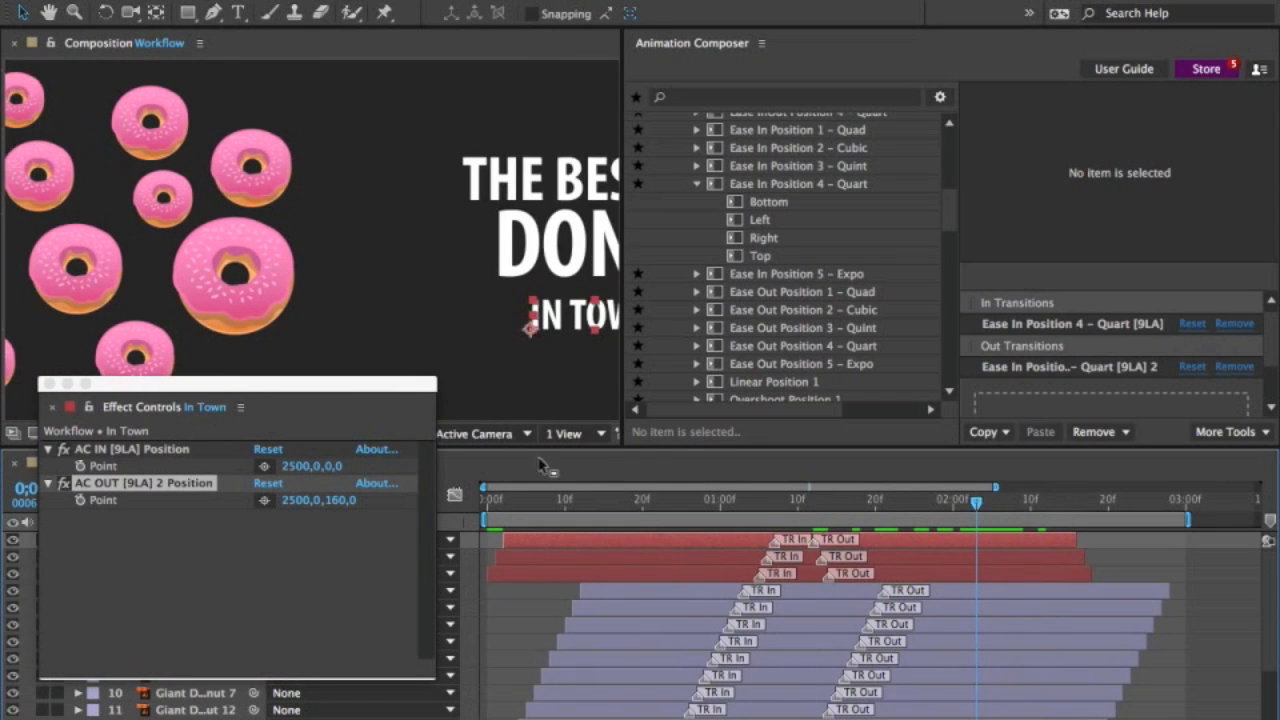
drag(333, 500, 470, 502)
Set the AC OUT Position Y value to about 279 on the Donuts layer and about -663 on The Best layer.
click(508, 557)
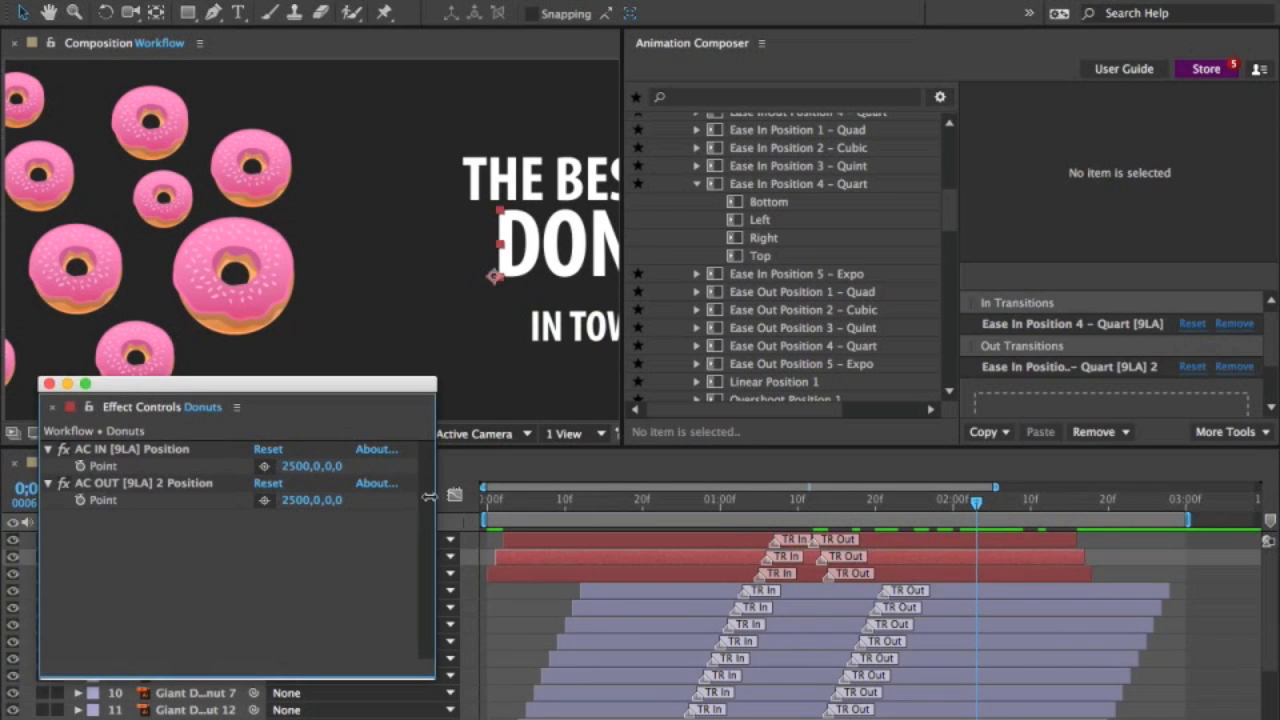
drag(335, 501, 584, 498)
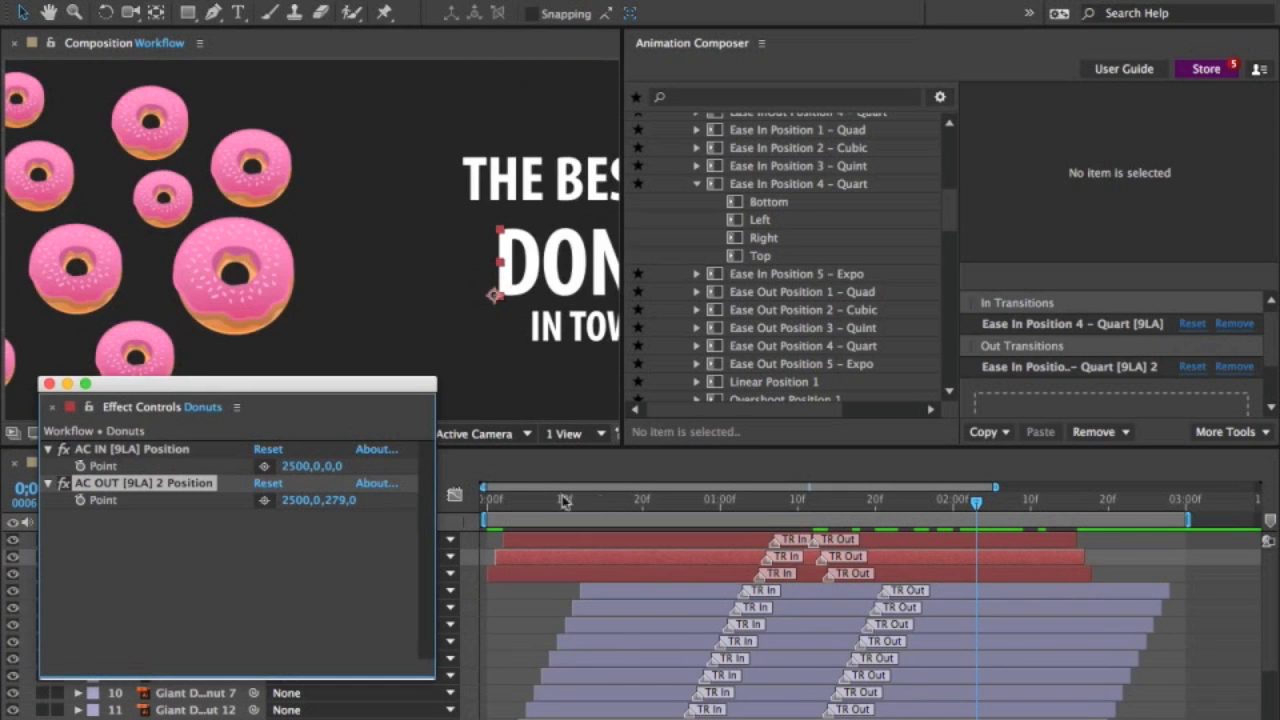
key(super+Down)
drag(333, 500, 190, 500)
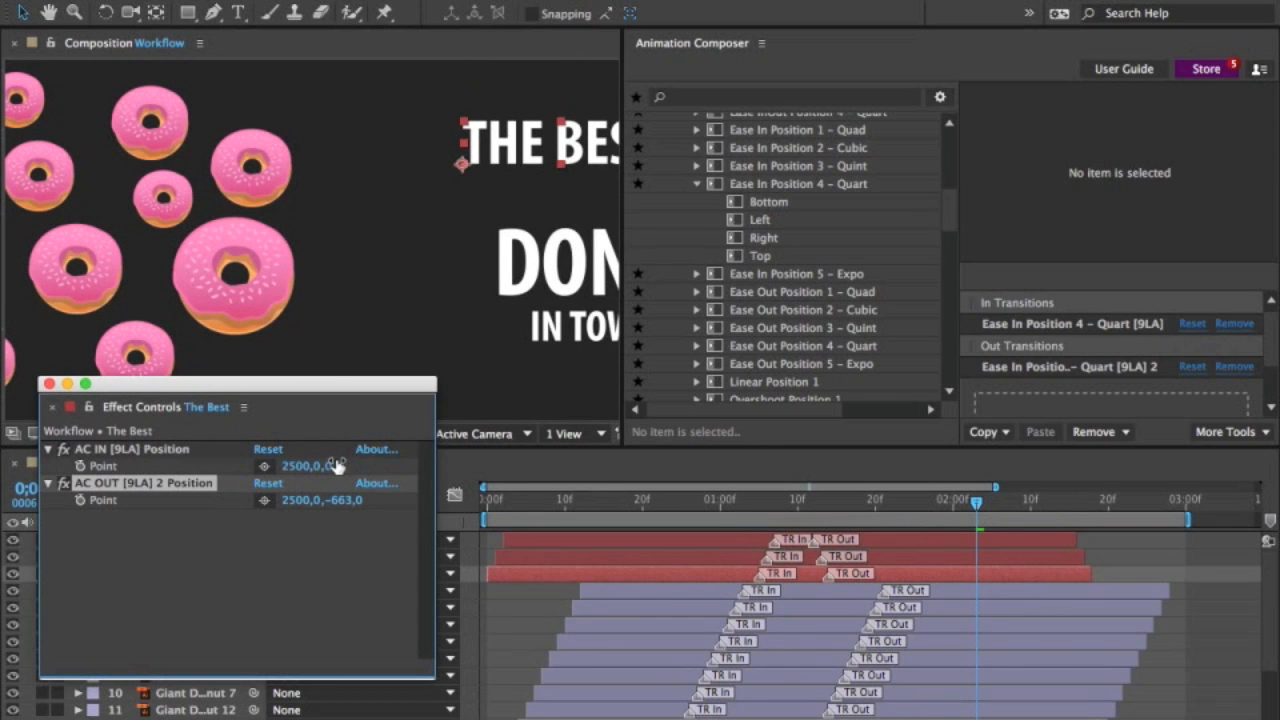
Set the in transition's number of bounces to 3 on Giant Doughnut 2 and copy only that layer's in transitions.
click(687, 592)
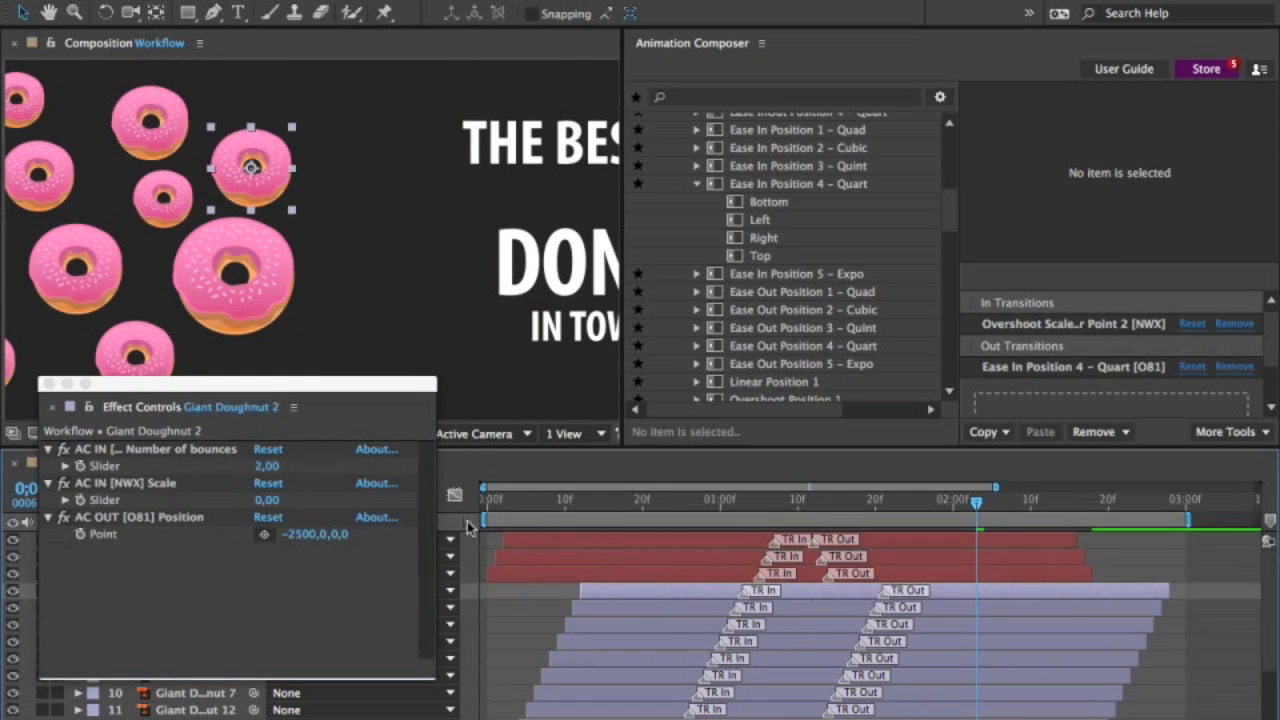
click(267, 466)
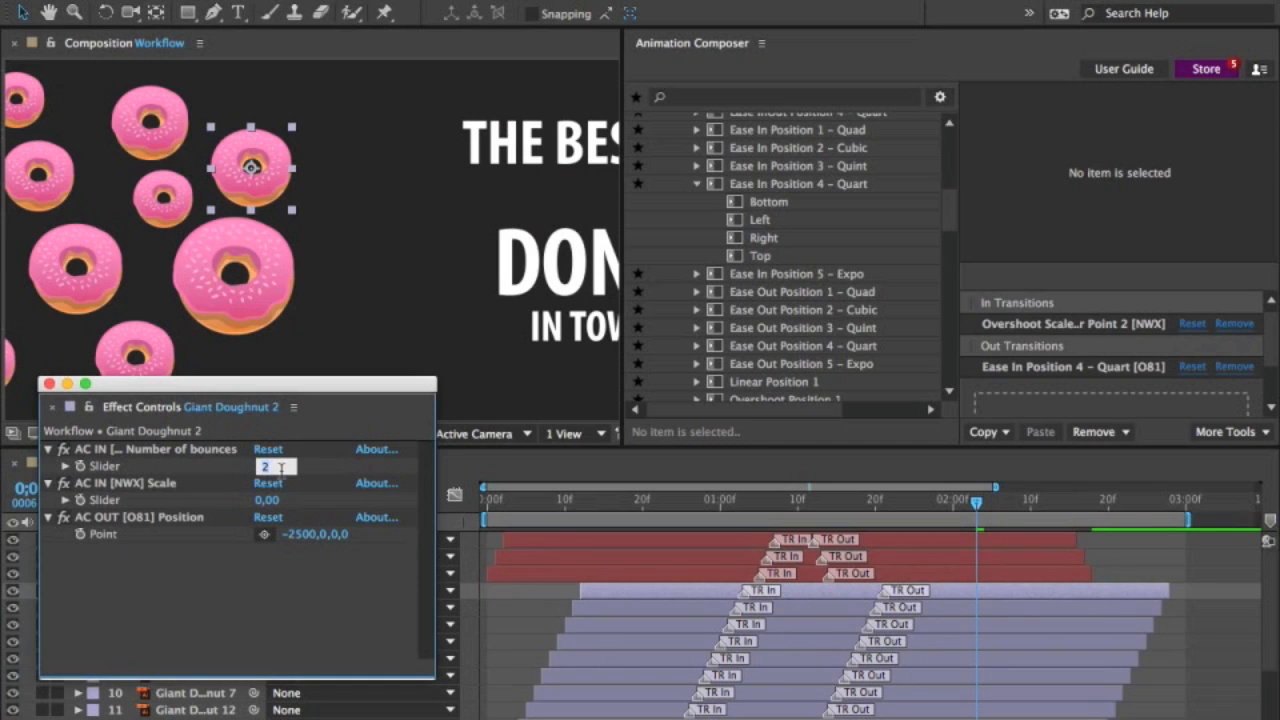
key(Return)
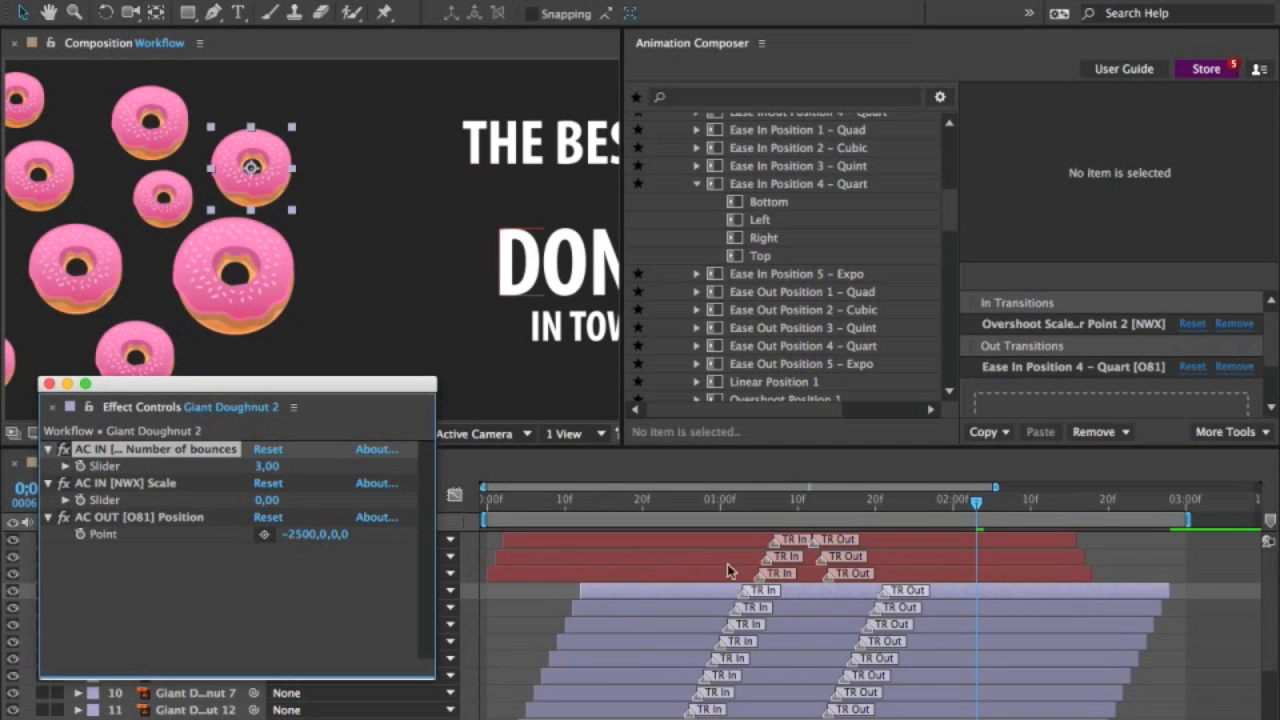
click(986, 432)
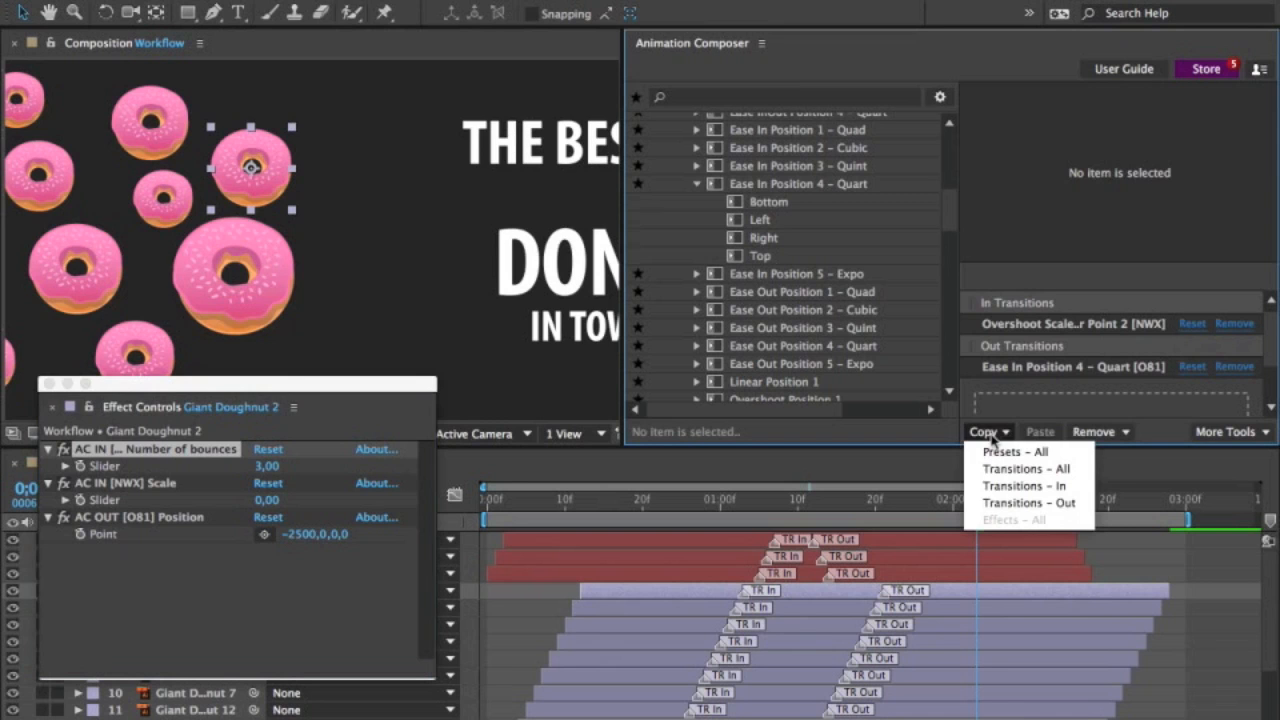
click(1010, 486)
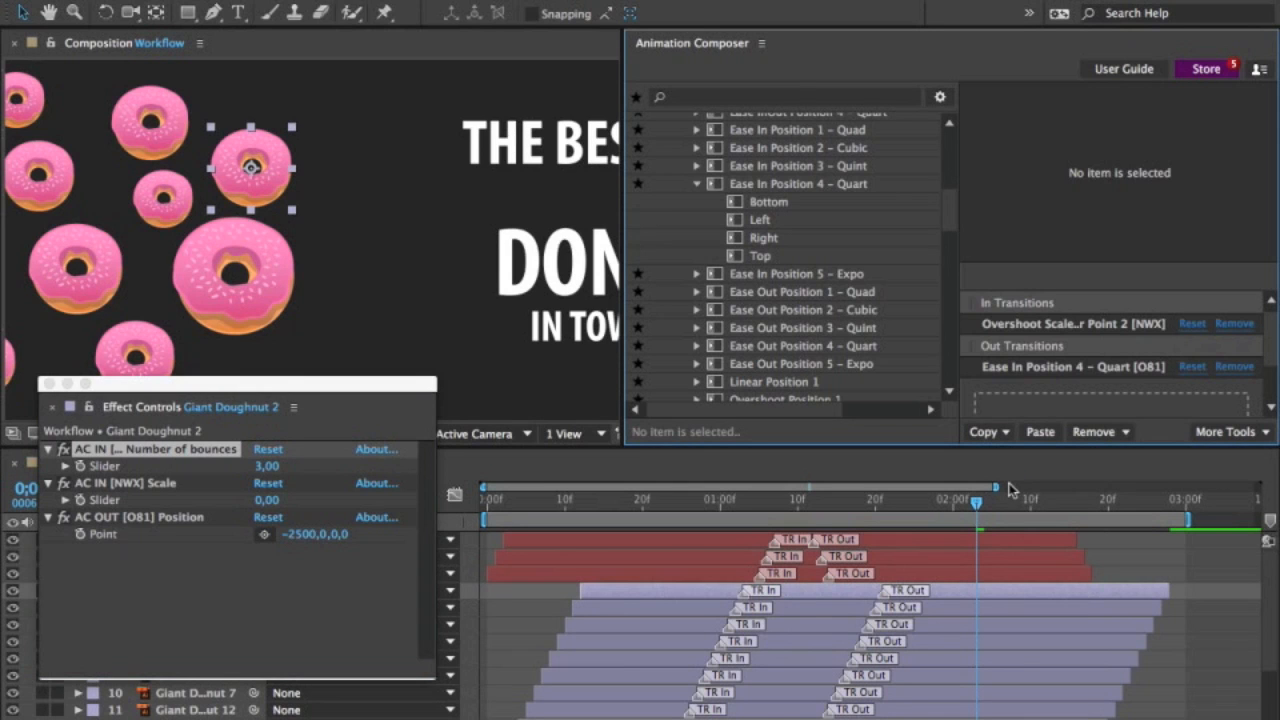
Remove the in transitions from all the other doughnut layers and paste the copied in transition onto them.
click(791, 605)
scroll(791, 605, down, 3)
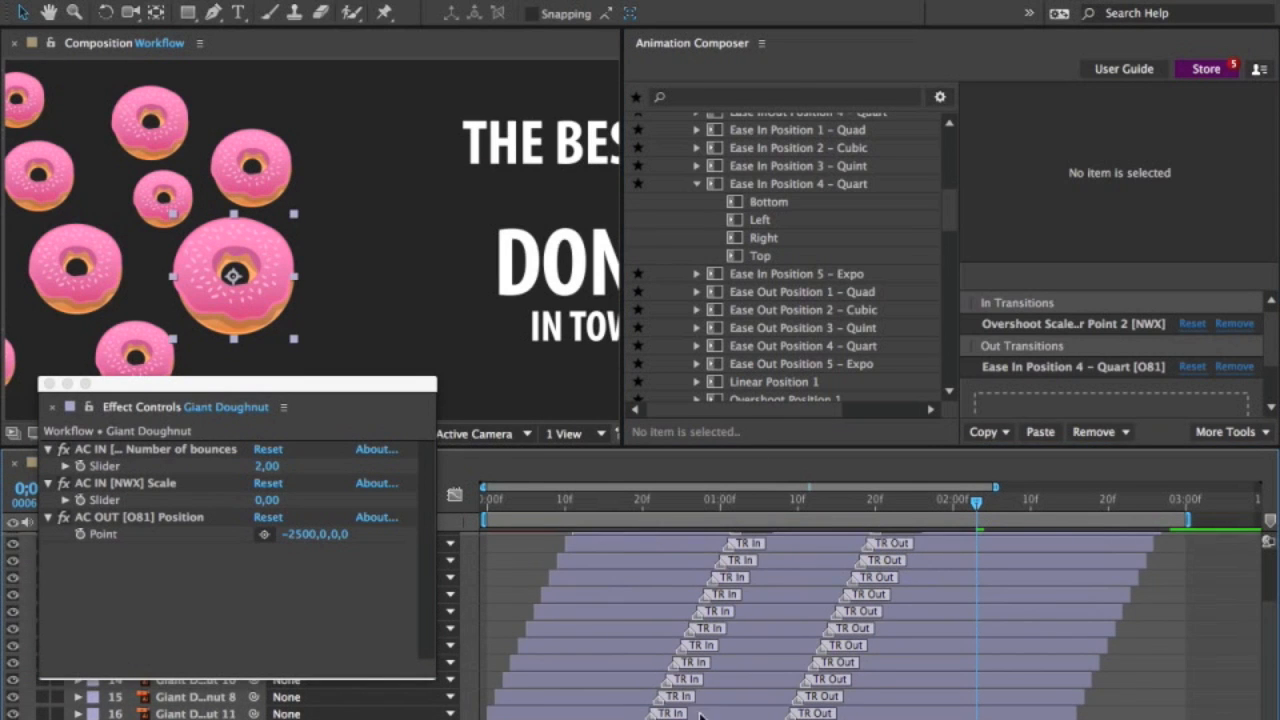
shift+click(736, 706)
click(1087, 437)
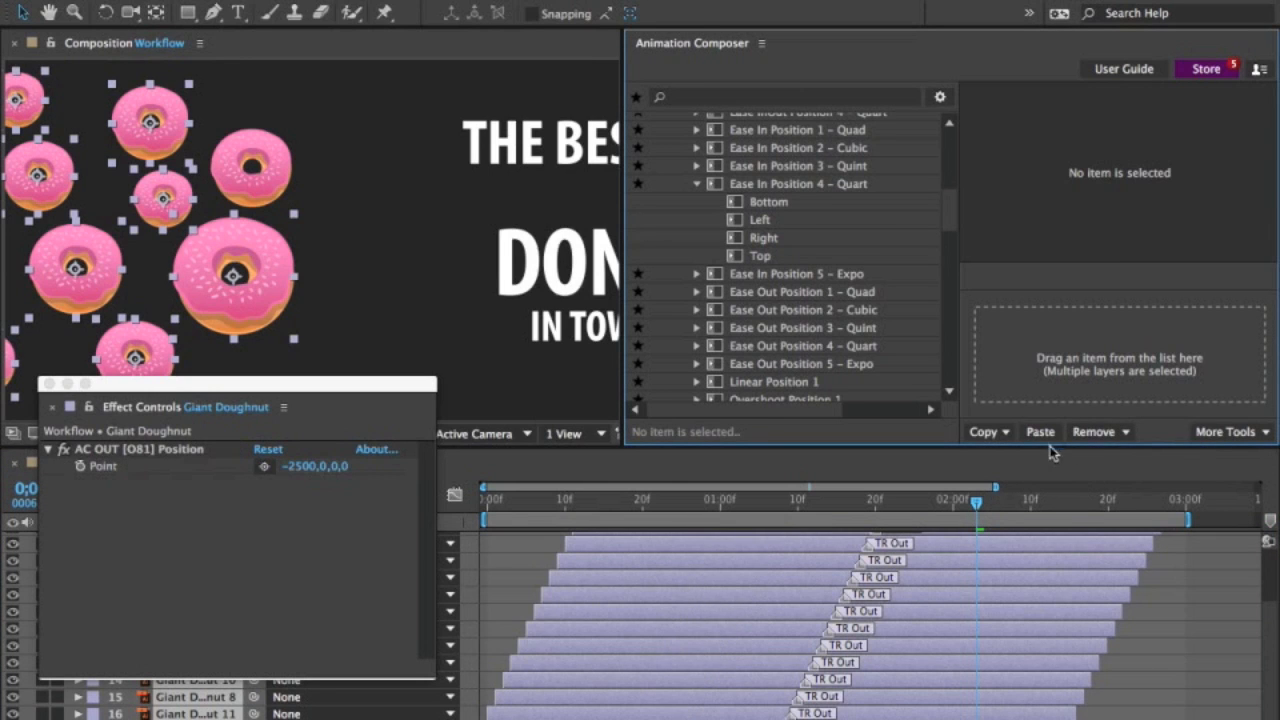
click(1039, 432)
scroll(964, 596, up, 5)
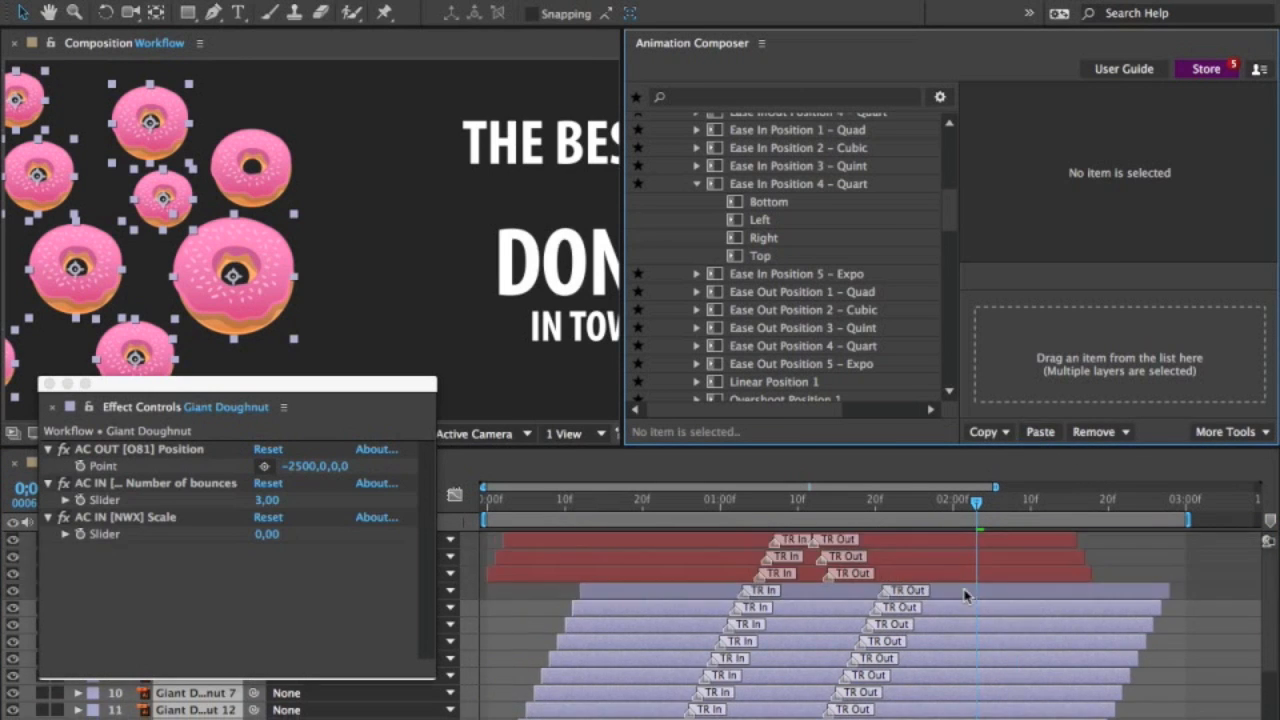
Move the Effect Controls window out of the way and play back the composition to preview the animation.
drag(309, 388, 340, 705)
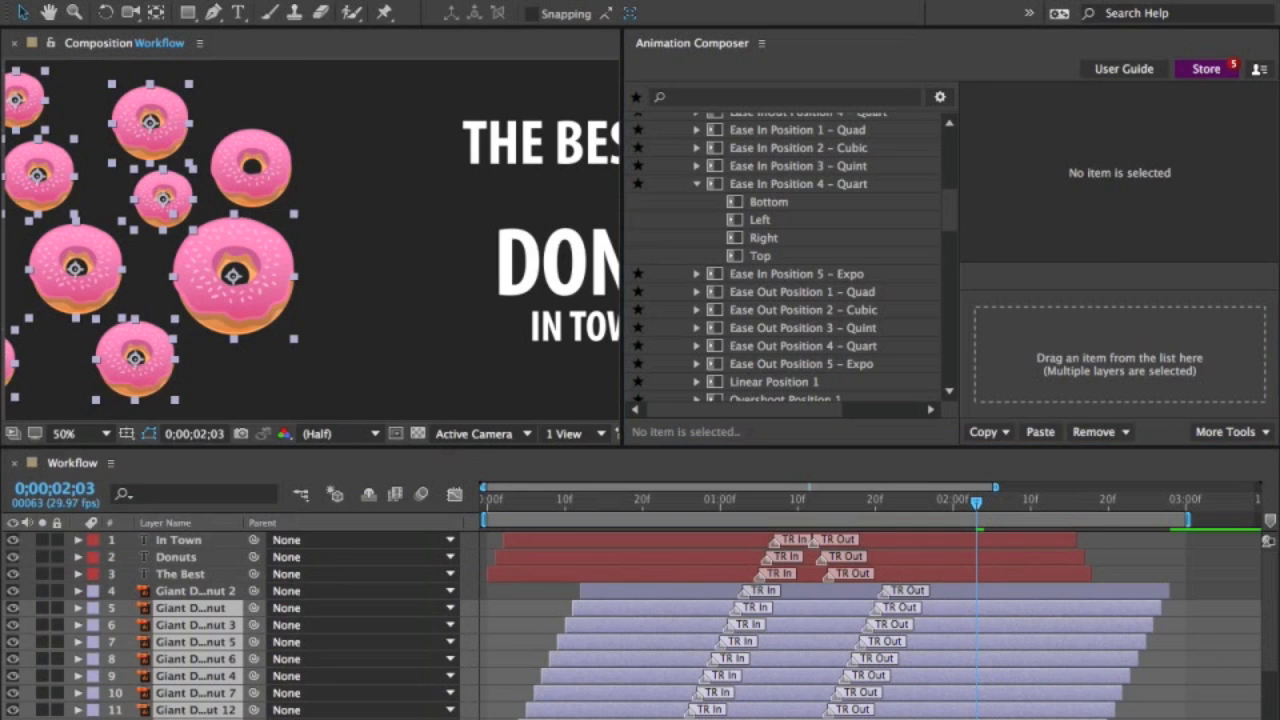
drag(340, 705, 341, 719)
key(space)
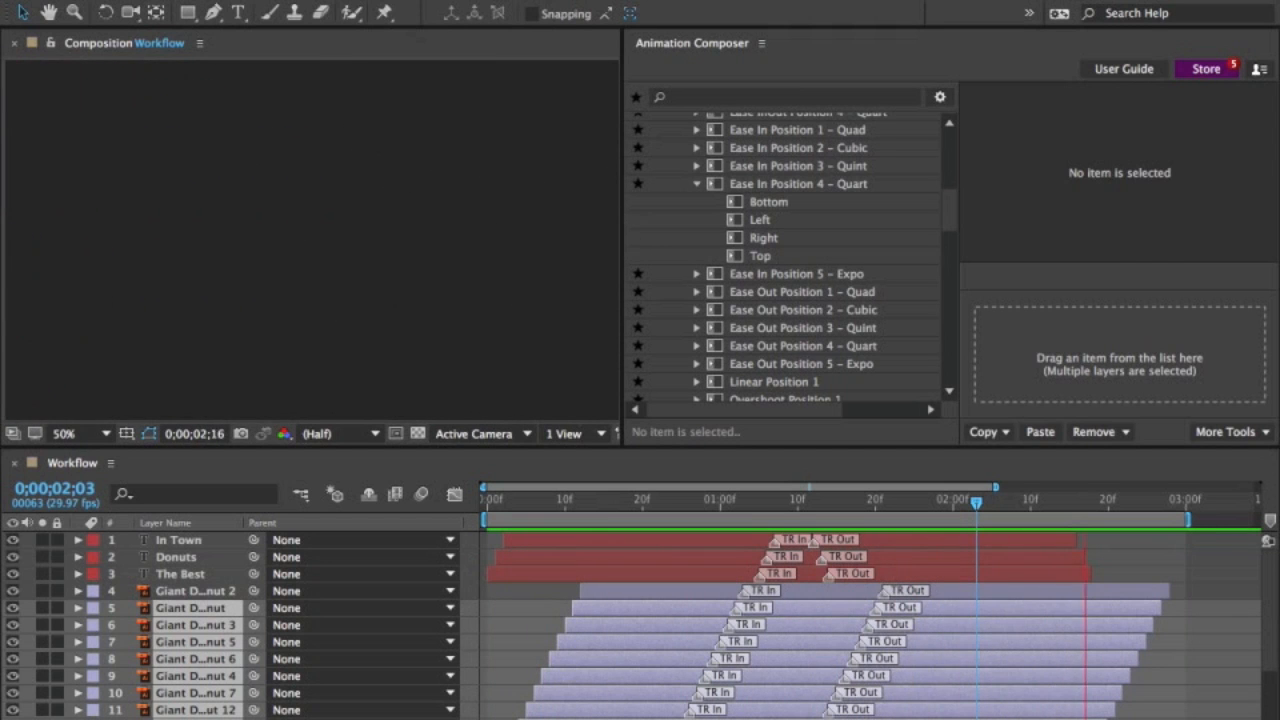
Select all the doughnut layers in the composition and shift their in transitions 7 frames forward with the Transition Shifter.
key(space)
click(798, 502)
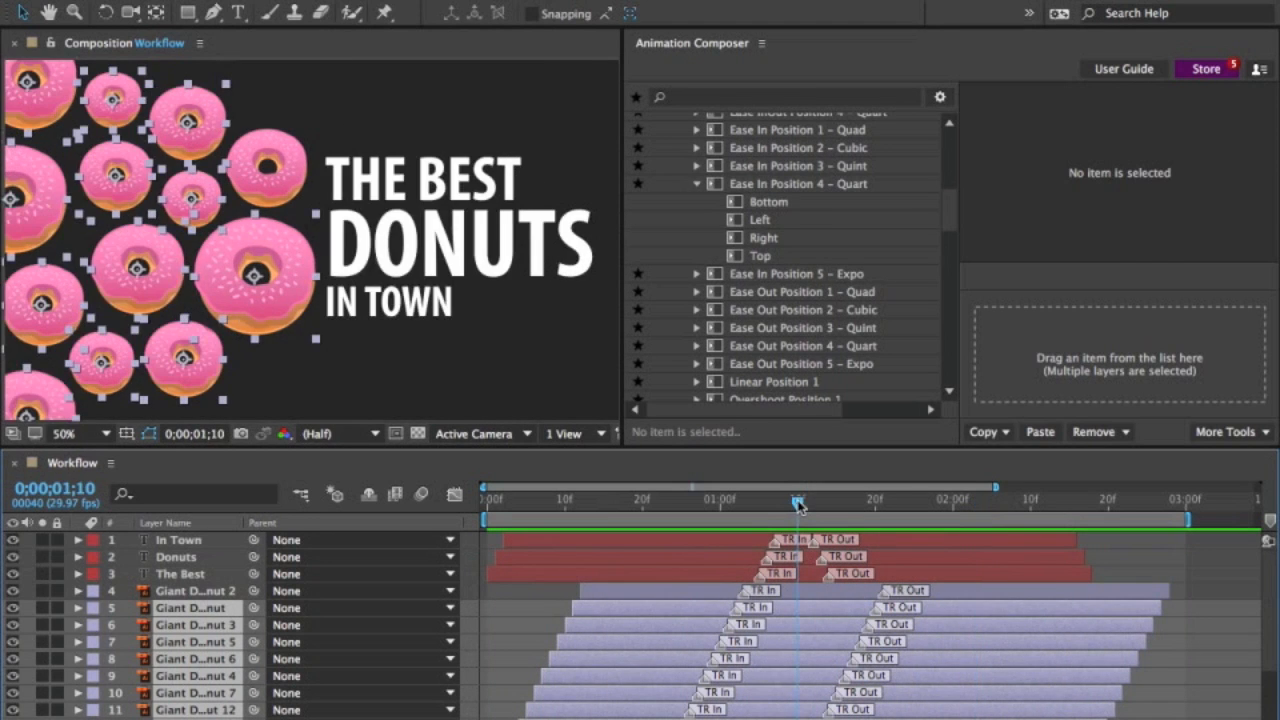
drag(284, 84, 20, 418)
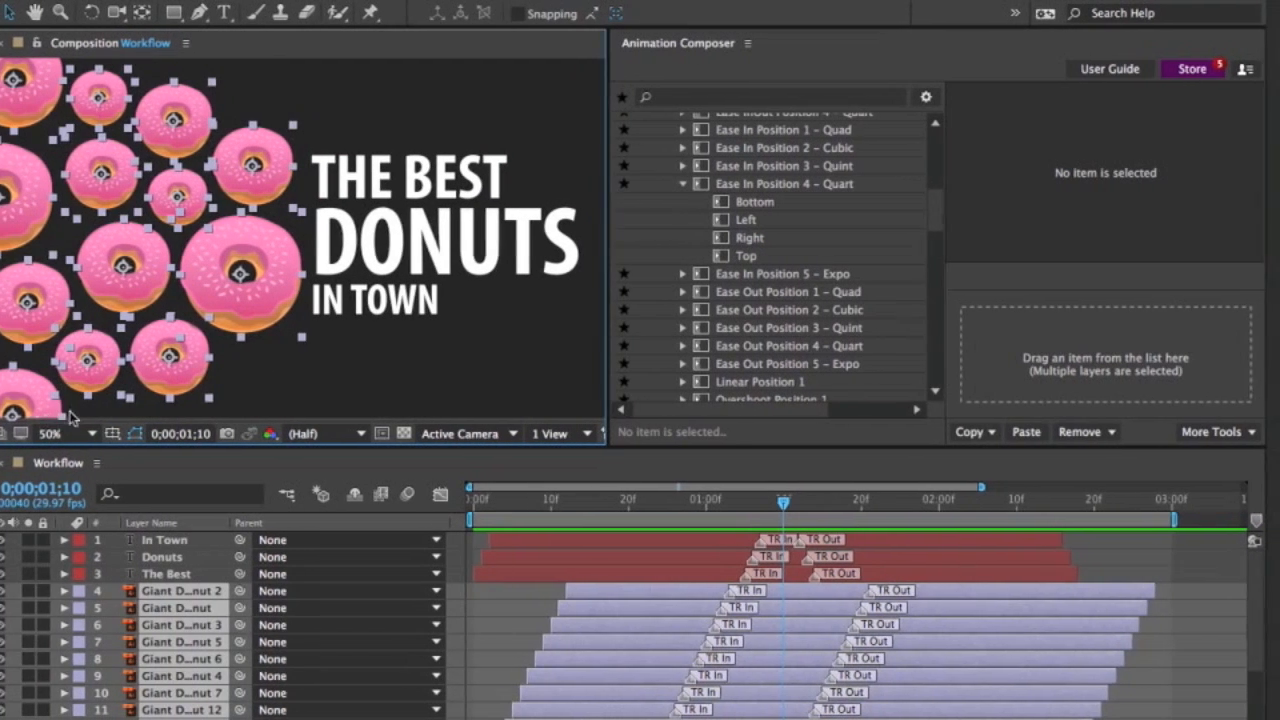
click(1214, 432)
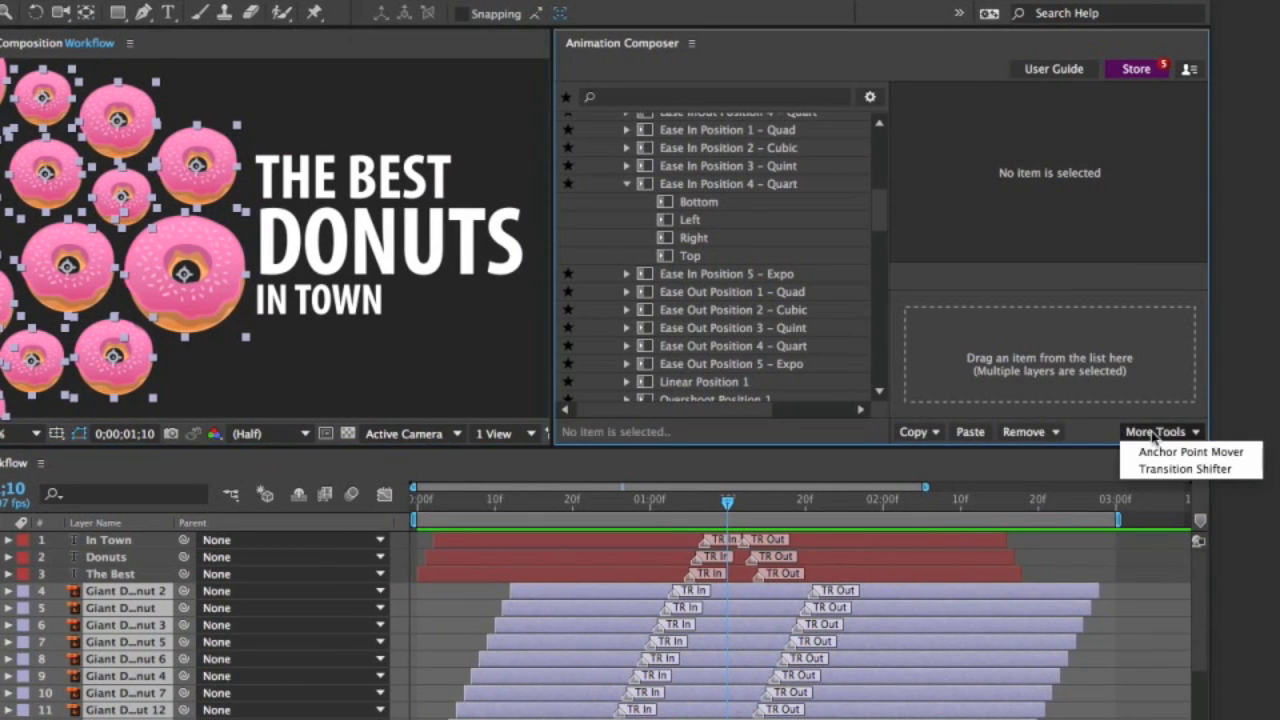
click(1150, 468)
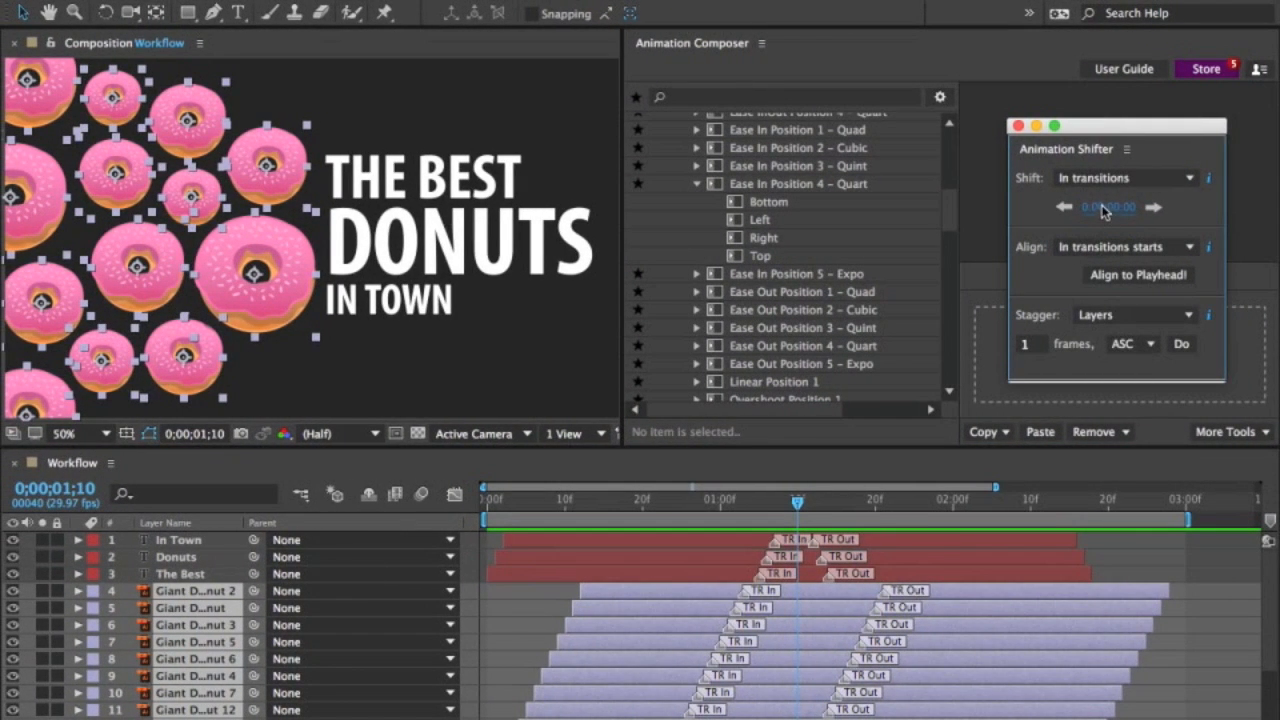
drag(1103, 206, 1124, 206)
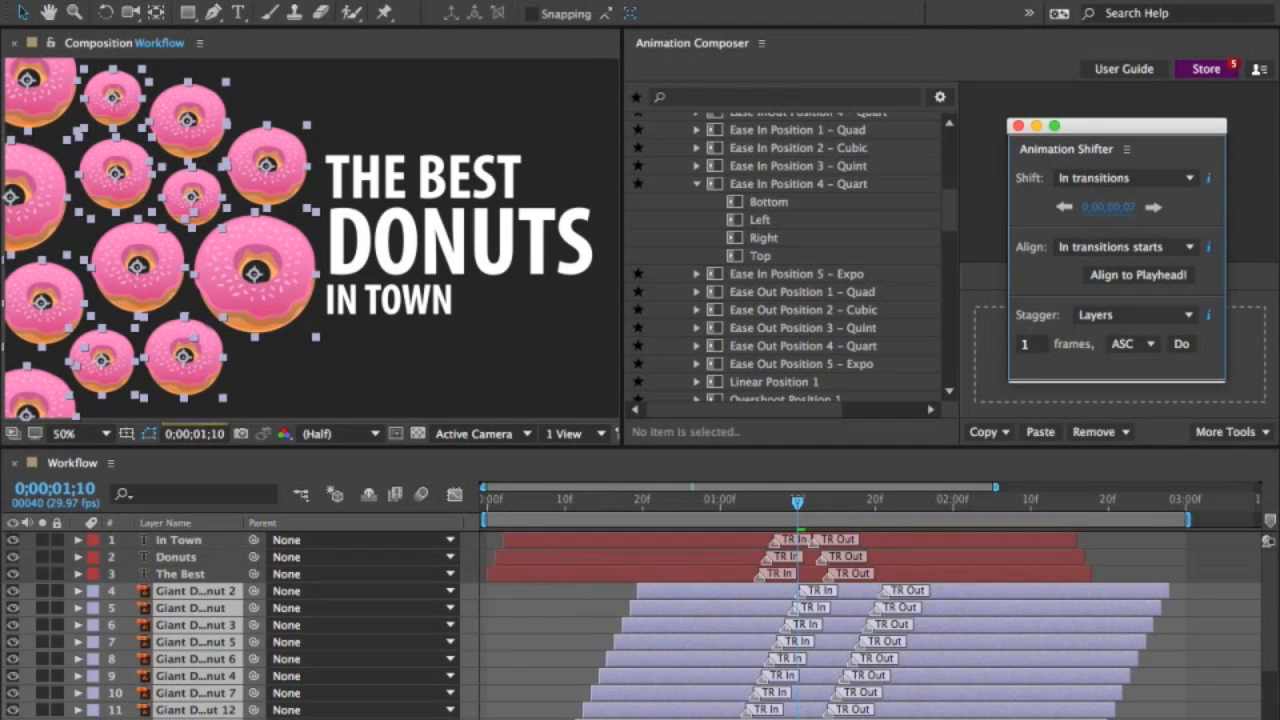
Shift the selected doughnut layers' out transition markers by -10 frames and close the Transition Shifter.
click(1112, 180)
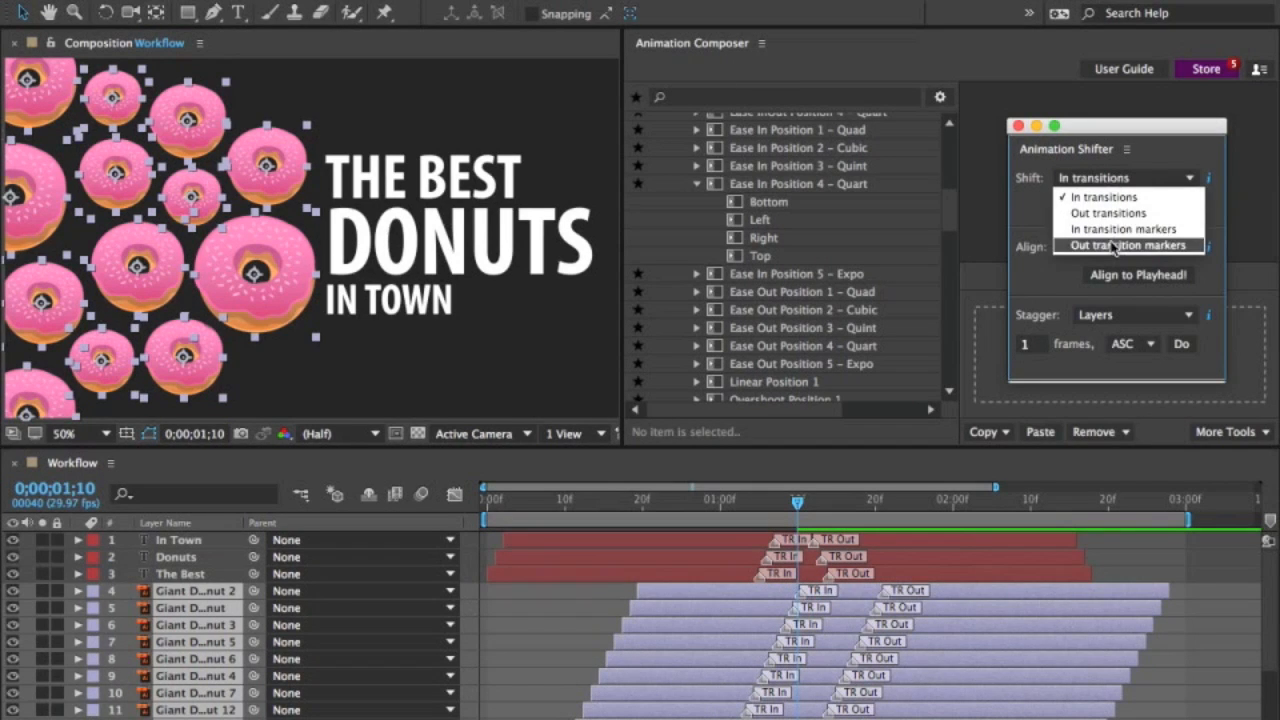
click(1110, 245)
click(1110, 207)
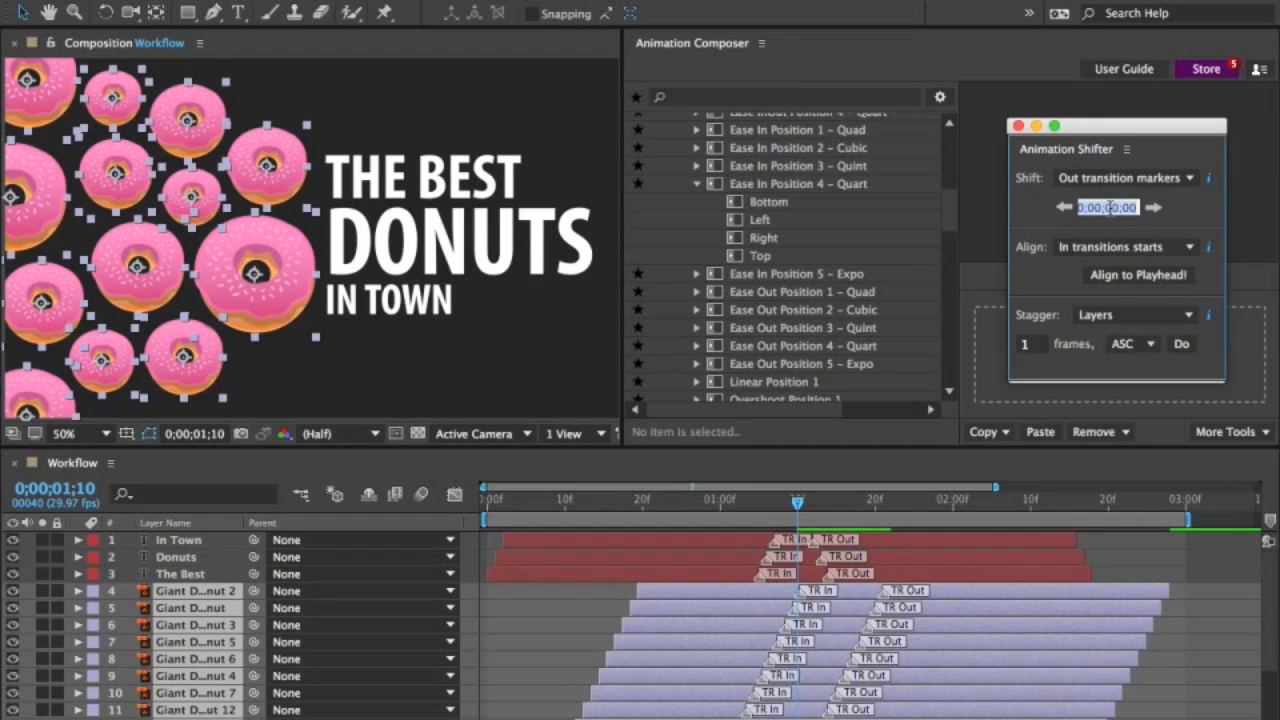
text(-10)
key(Return)
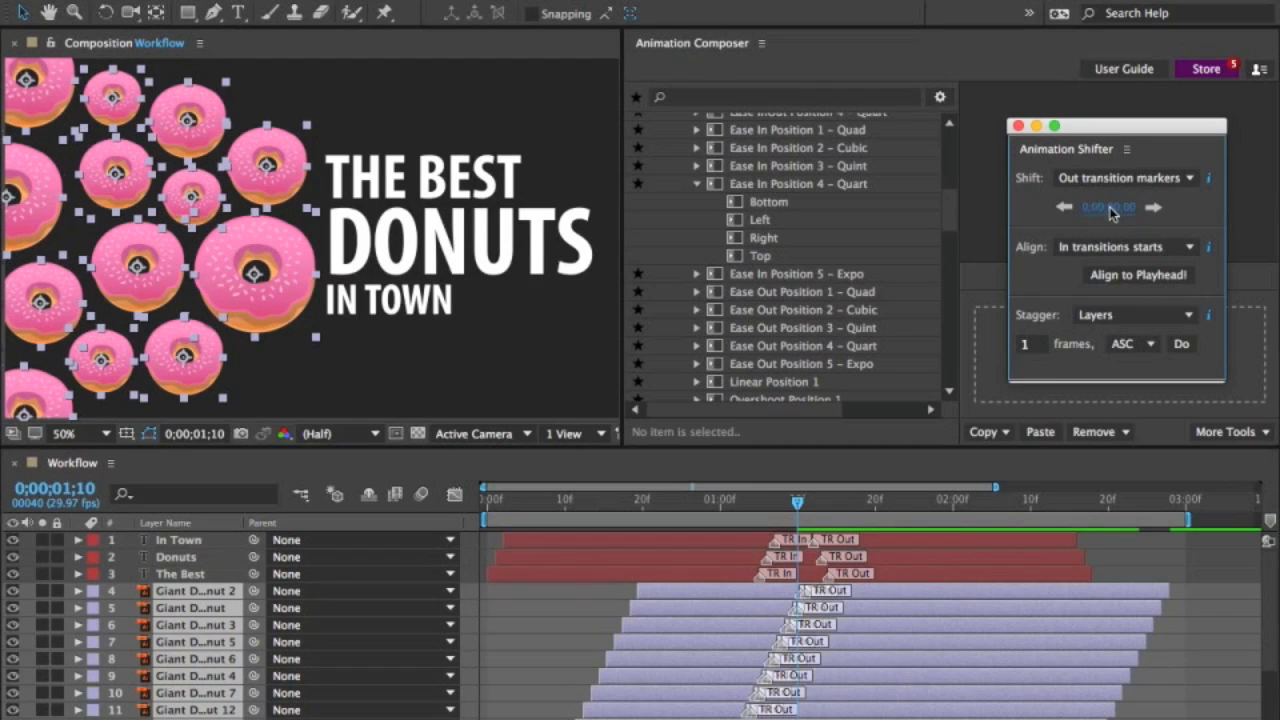
click(1018, 126)
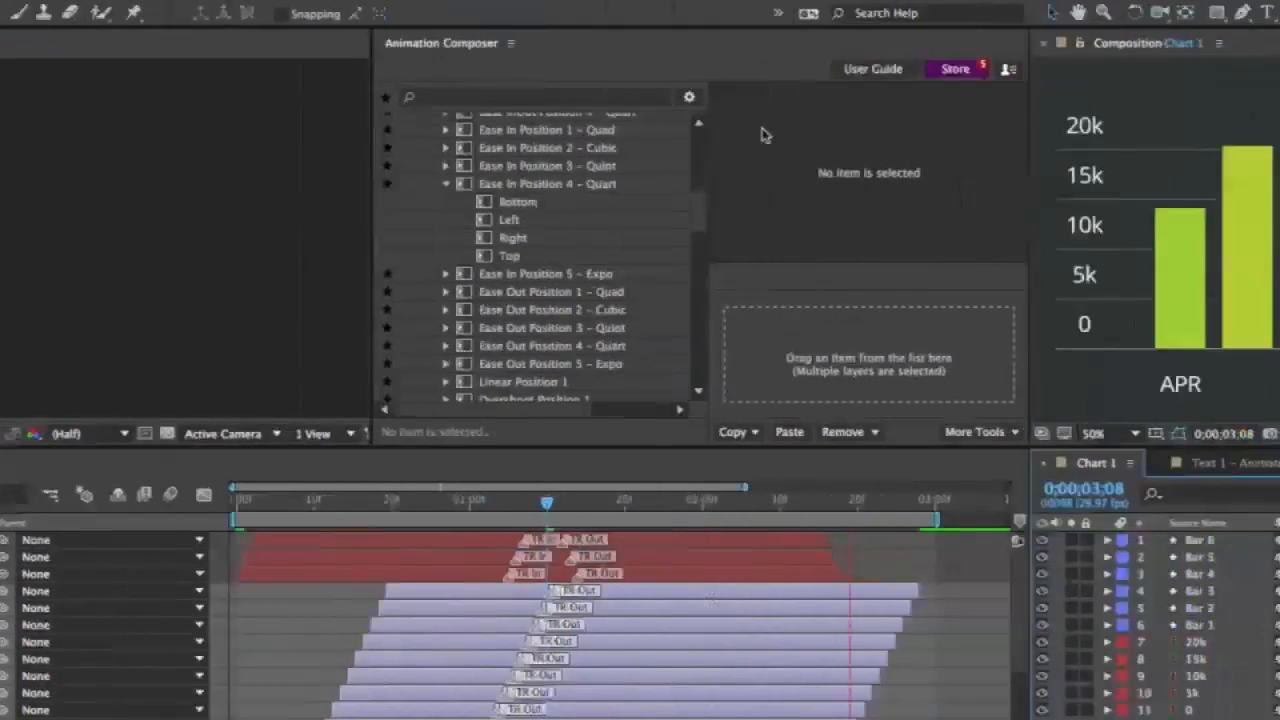
In Chart 1, shorten Bar 1 and Bar 4 to about the 5k label, stretch Bar 2 above the 20k label, and preview the chart animation.
key(space)
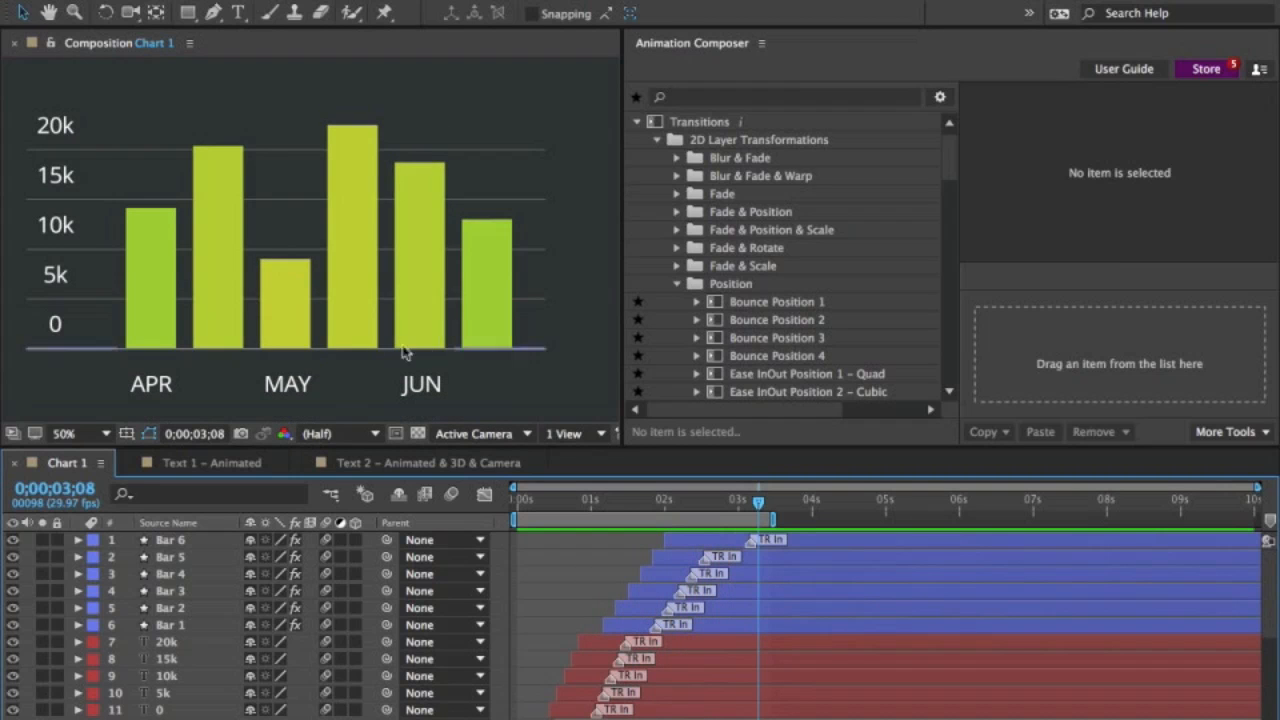
click(158, 281)
drag(152, 227, 150, 283)
click(215, 241)
drag(220, 148, 219, 108)
click(345, 160)
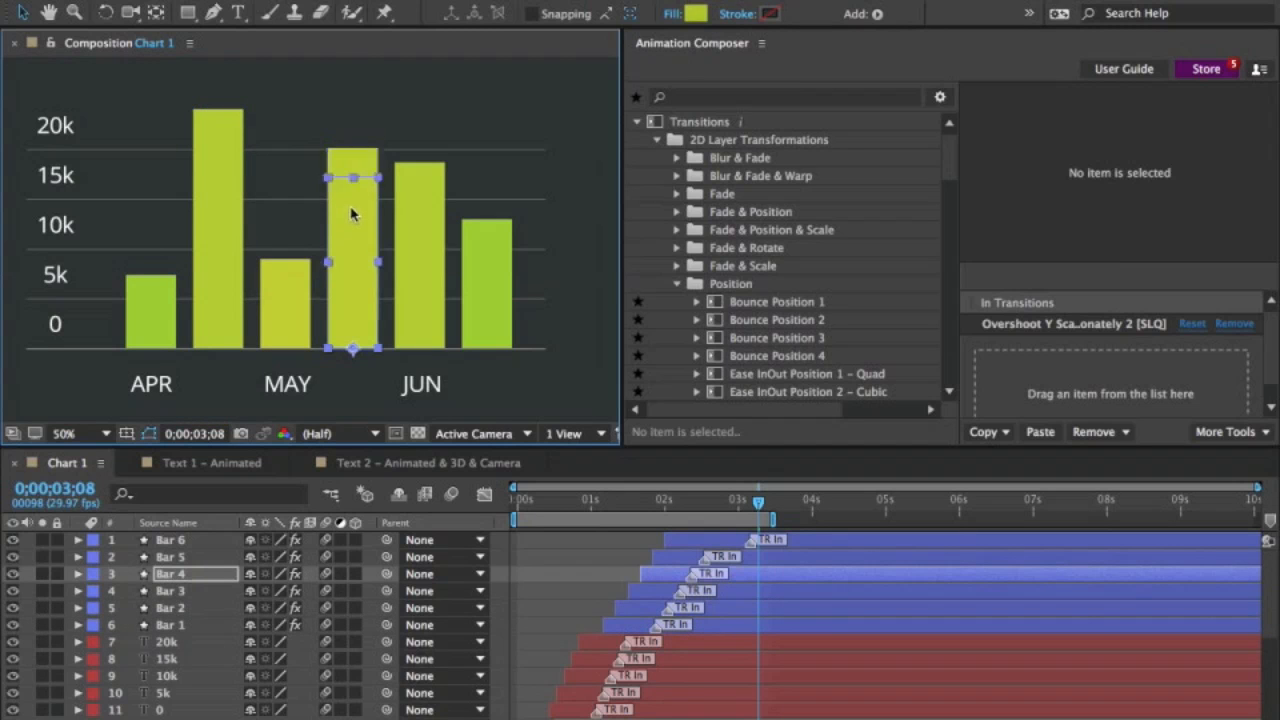
drag(351, 208, 361, 278)
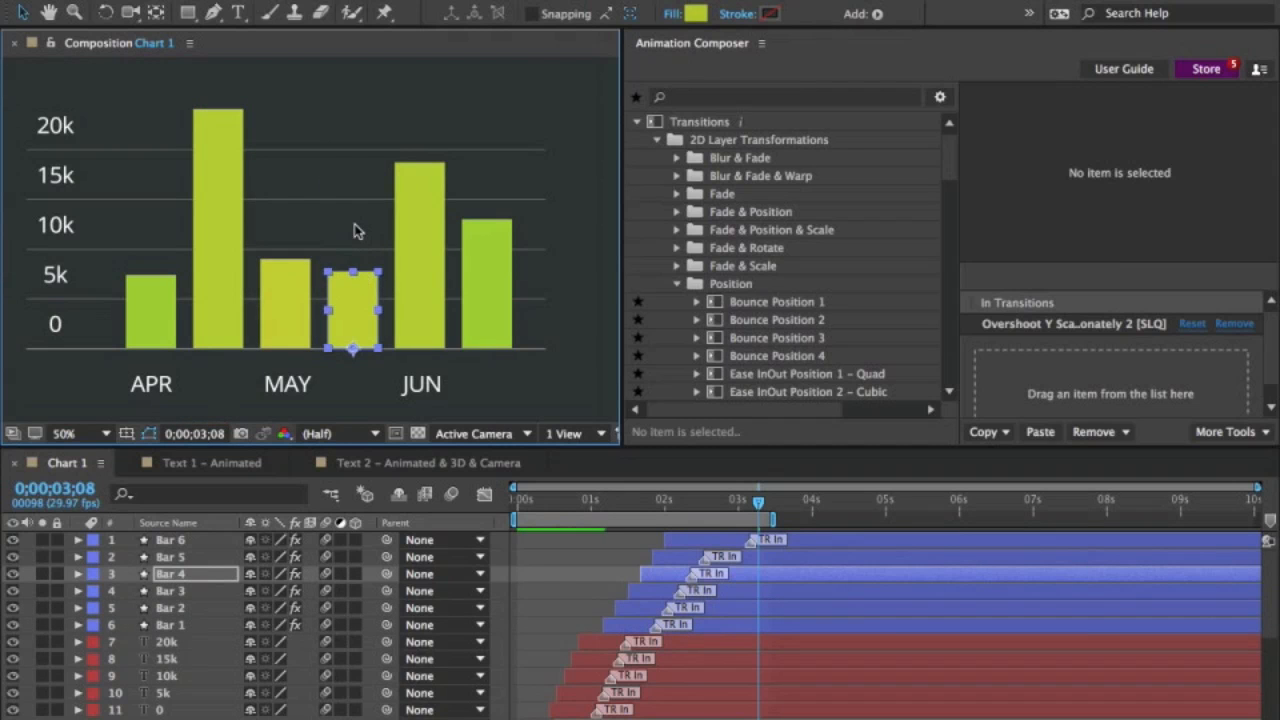
key(space)
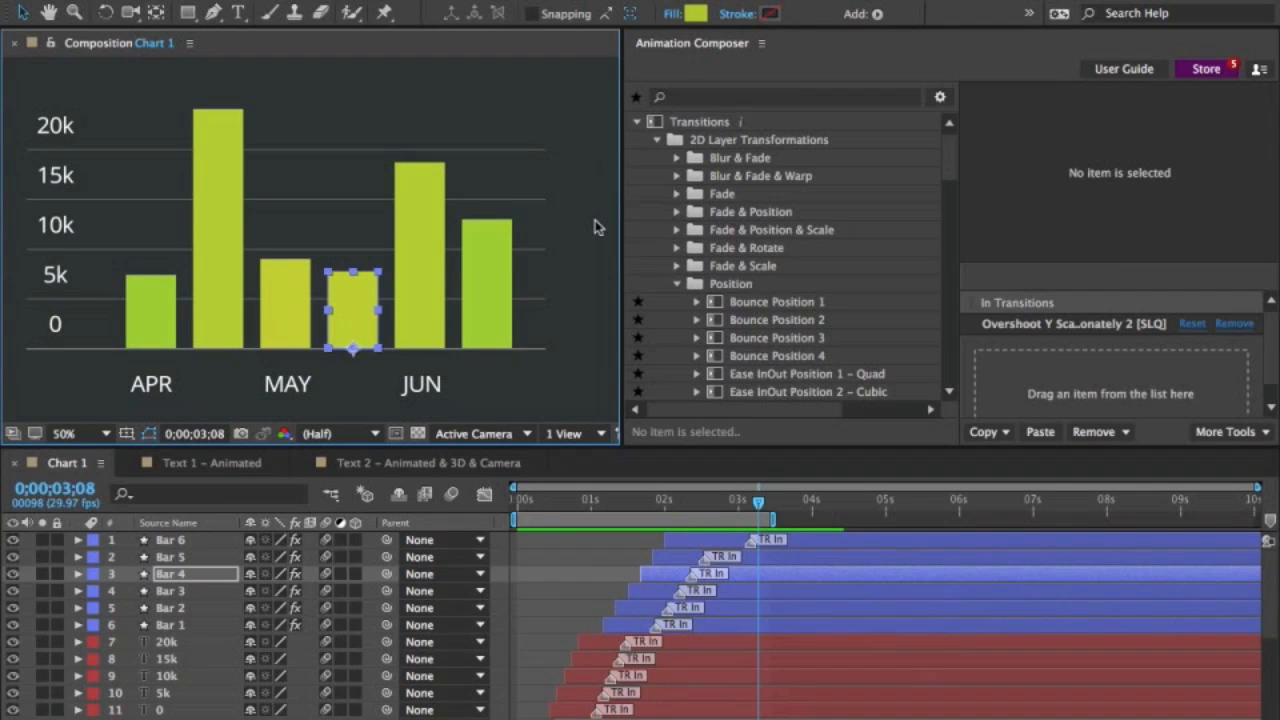
Open the Text 1 – Animated composition and preview its text animation in an enlarged, maximized view.
click(218, 466)
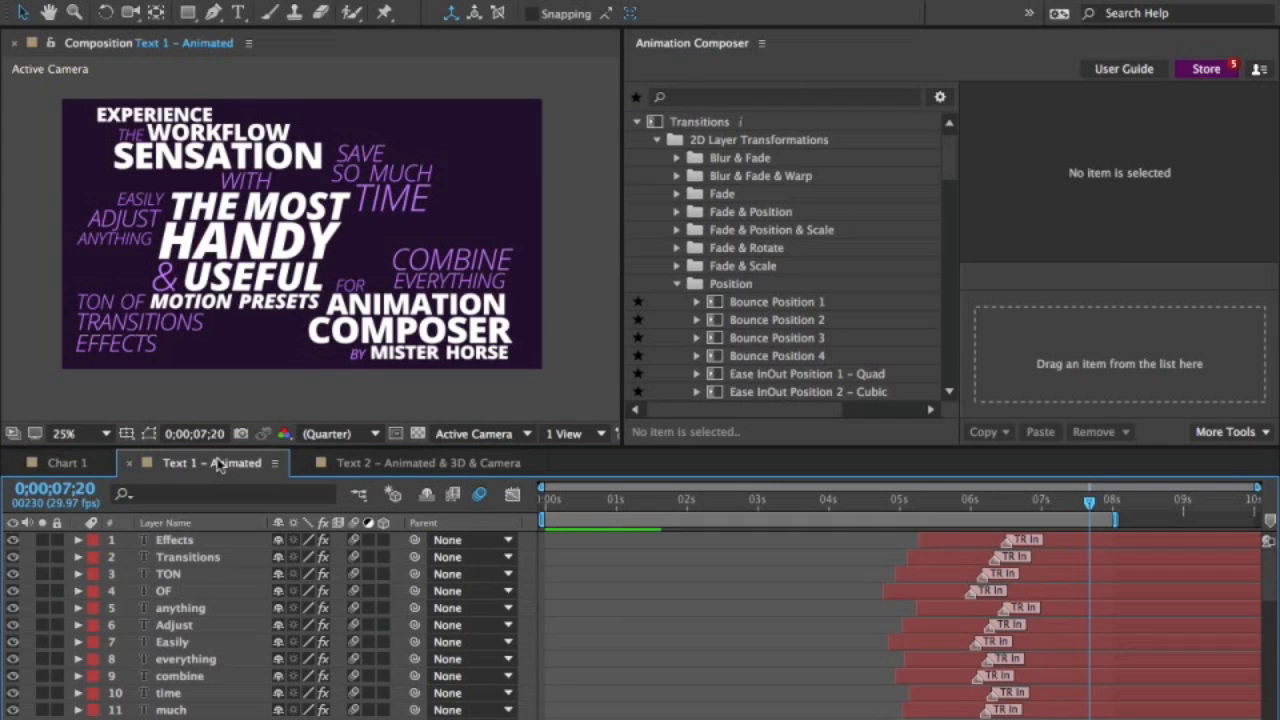
click(247, 401)
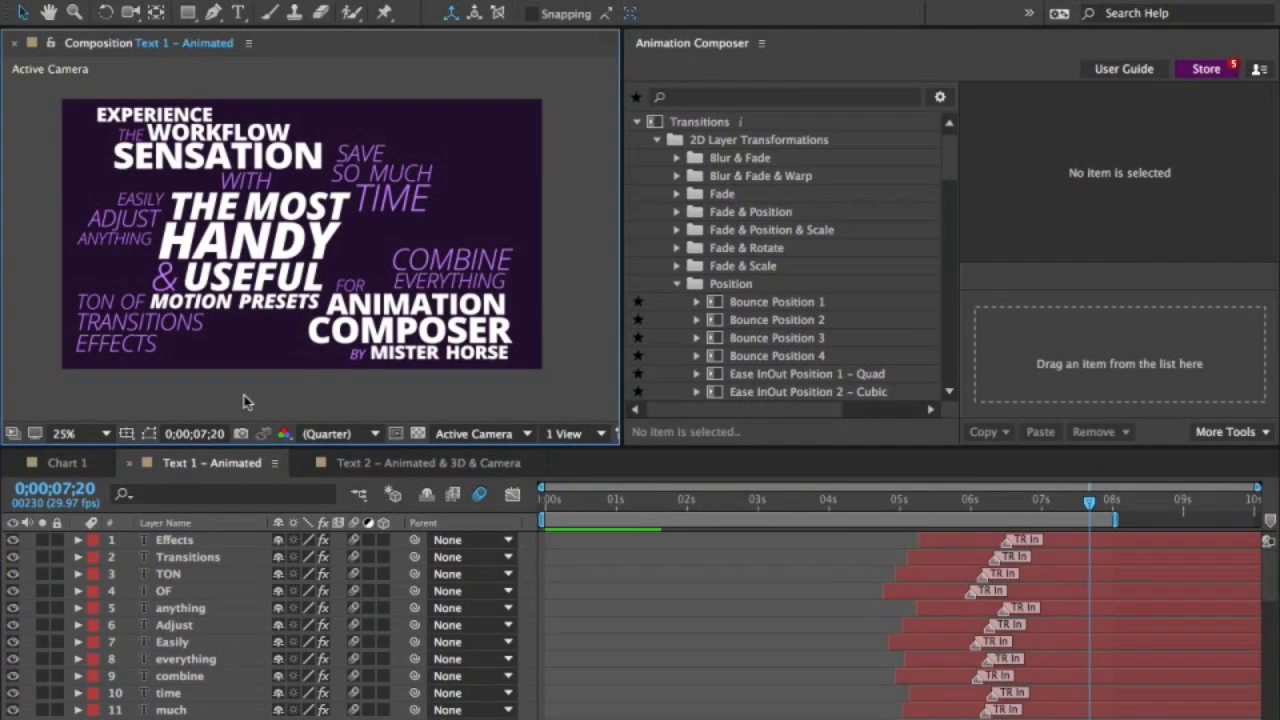
key(grave)
key(period)
key(period)
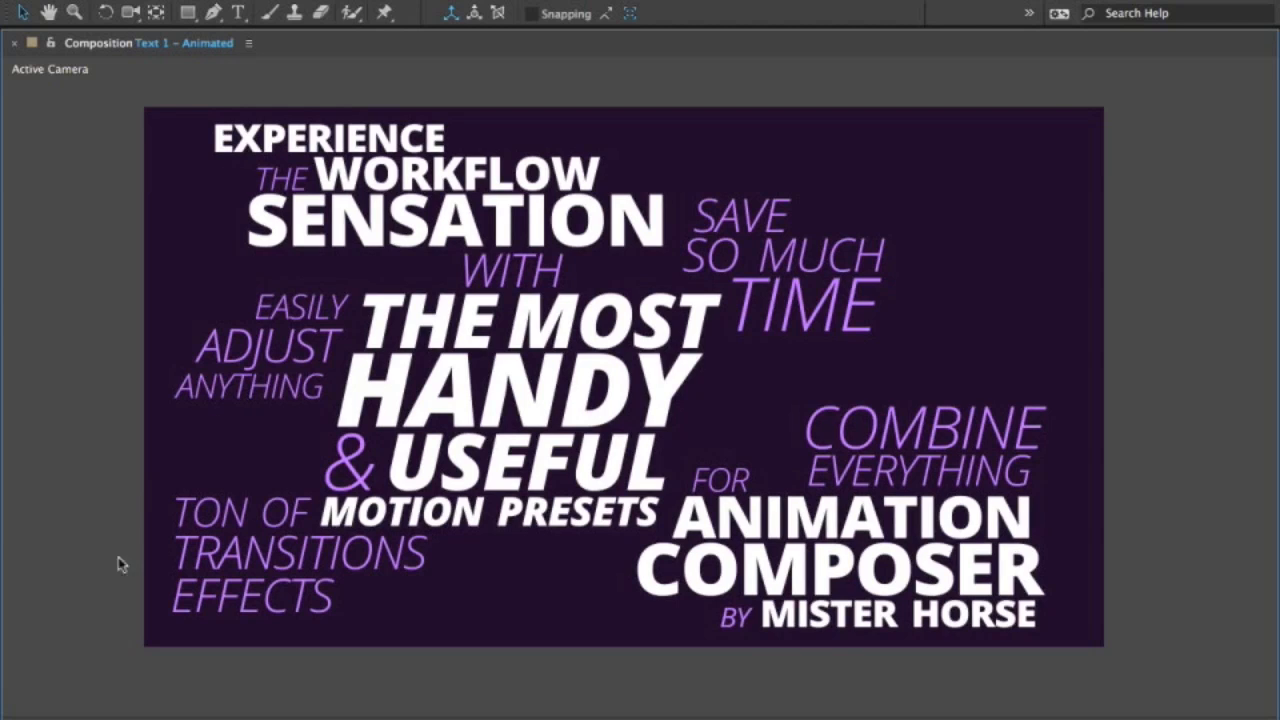
key(space)
key(grave)
Switch to the Text 2 – Animated & 3D & Camera composition to view the 3D camera version.
scroll(238, 400, down, 2)
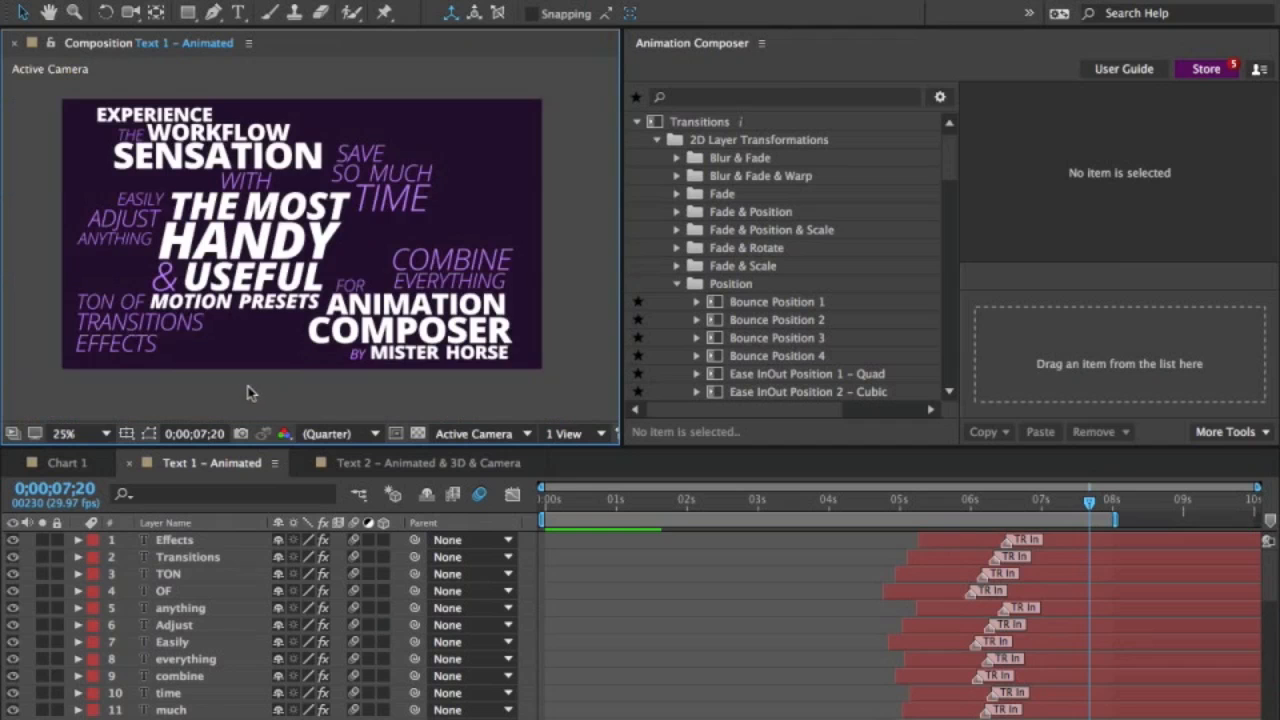
mouse_move(1262, 568)
mouse_down()
mouse_move(1262, 695)
mouse_move(1276, 553)
mouse_up()
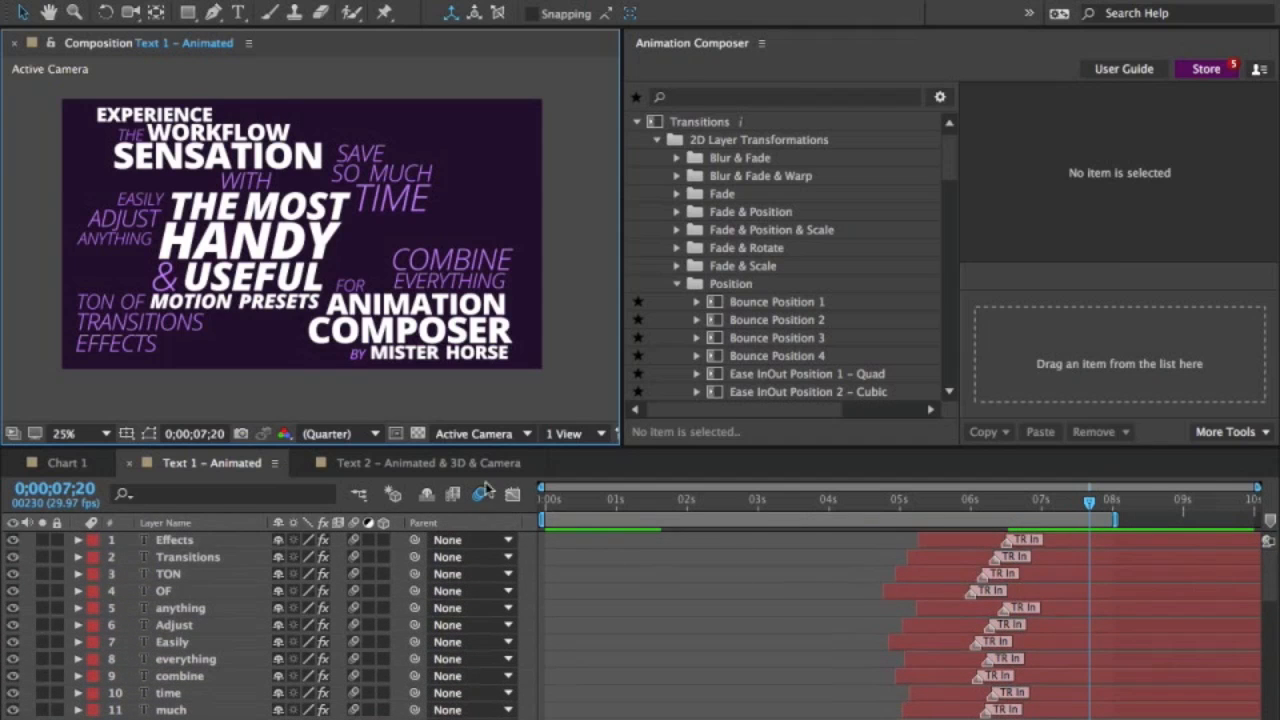
click(462, 463)
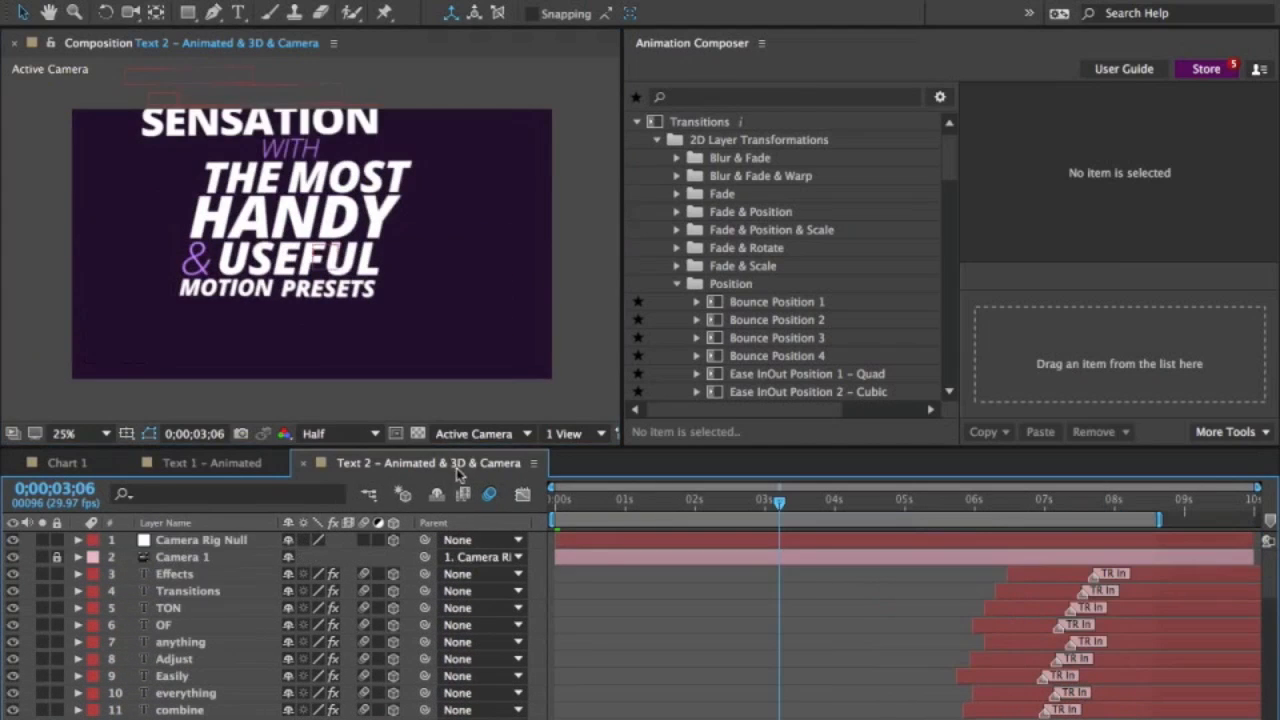
click(631, 542)
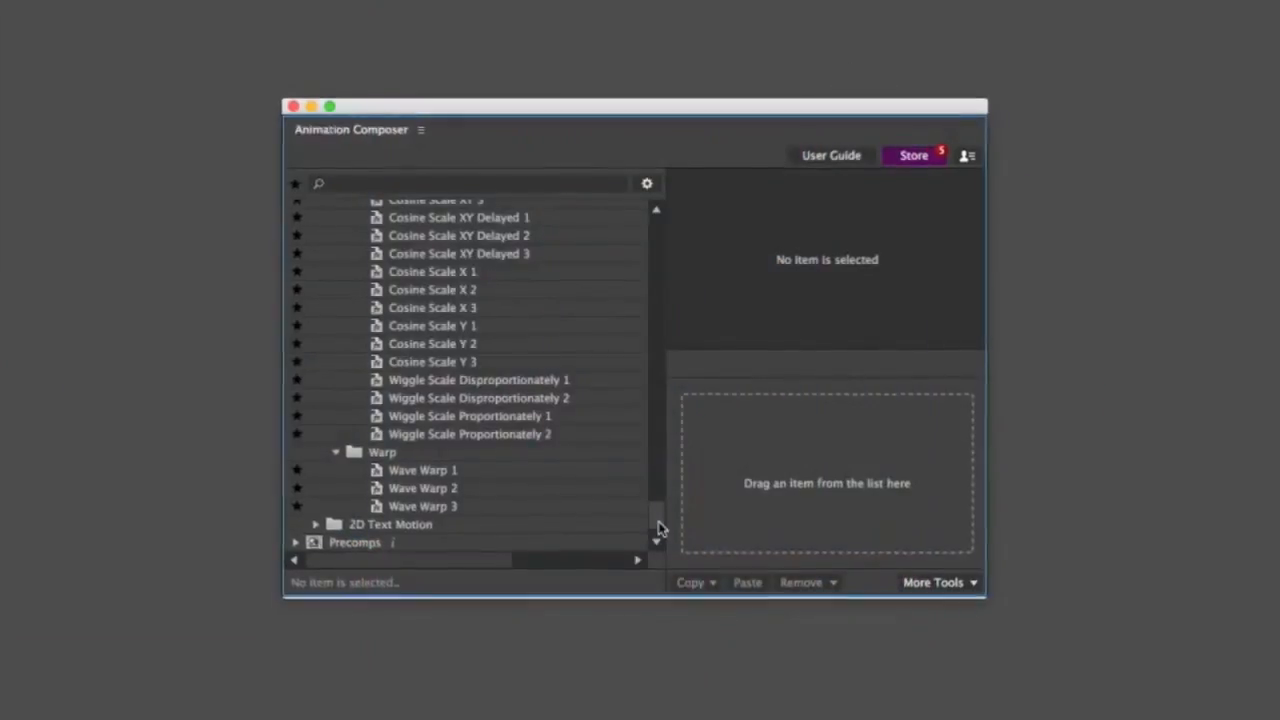
Browse the Transitions and Effects preset categories, expanding the effects' 2D Layer Transformations and the transitions' 3D Rotate and Fade & Rotate folders.
drag(655, 520, 652, 197)
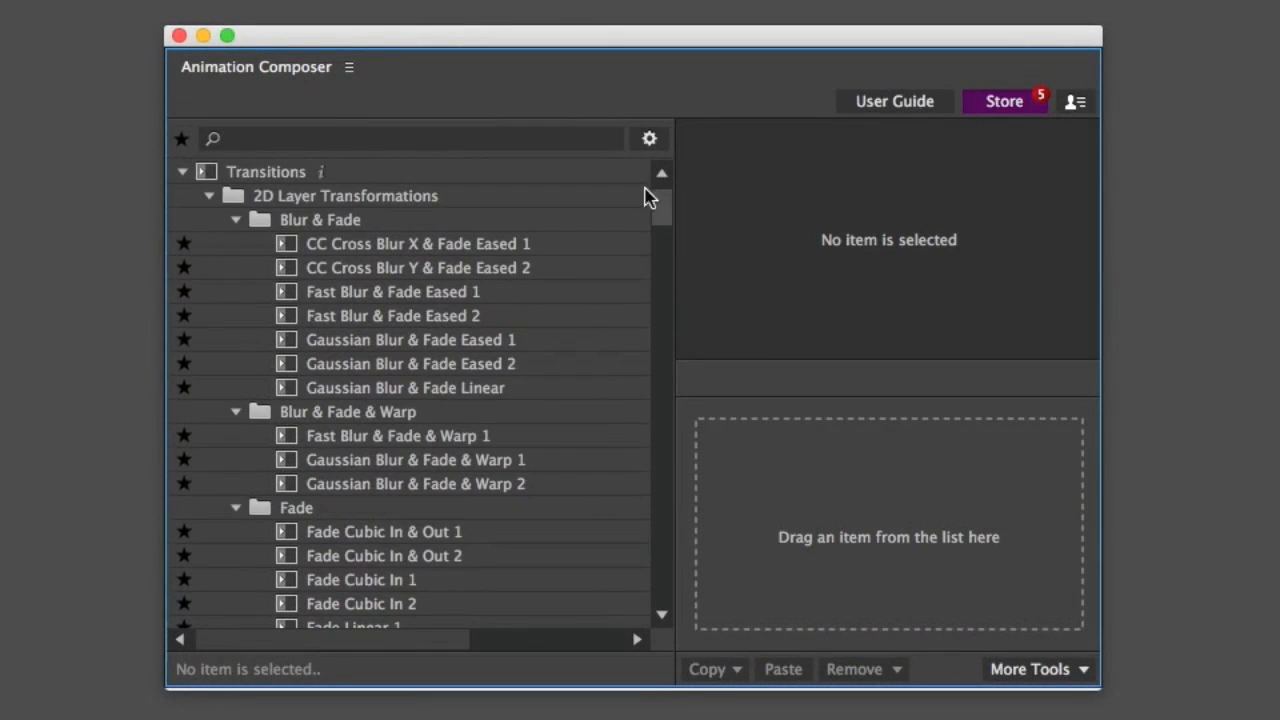
click(182, 172)
click(182, 197)
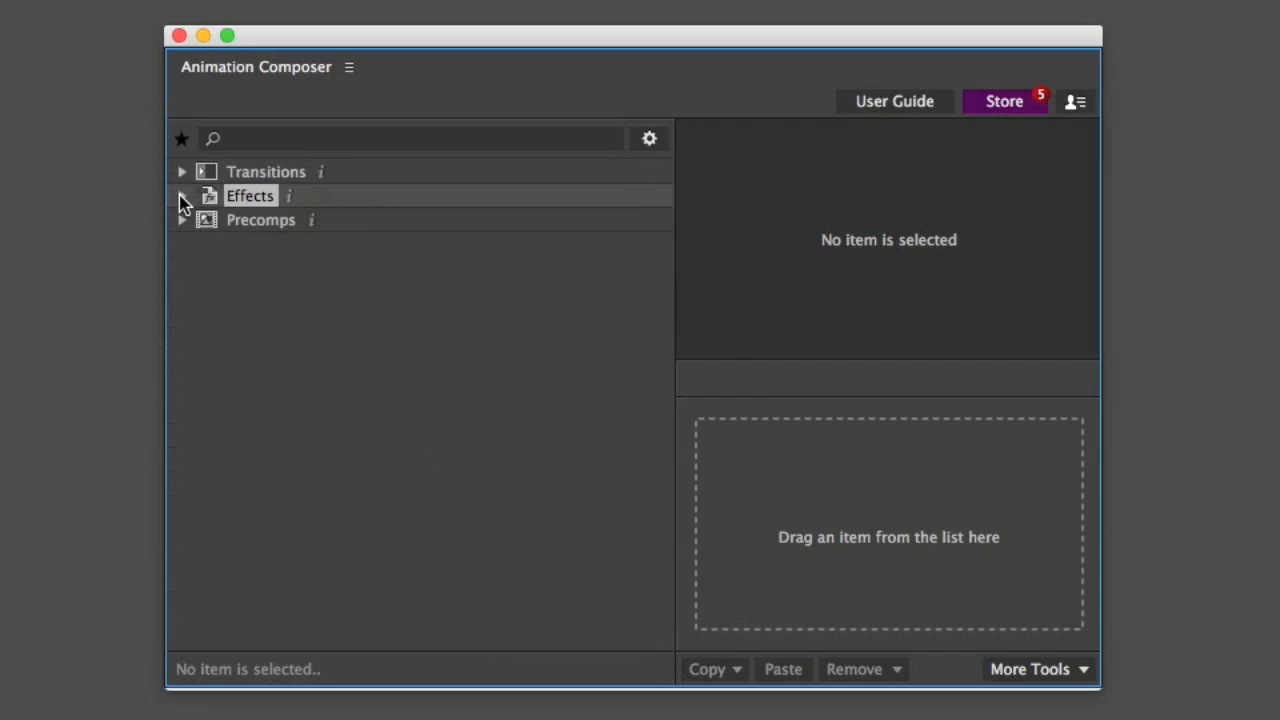
click(182, 196)
click(182, 173)
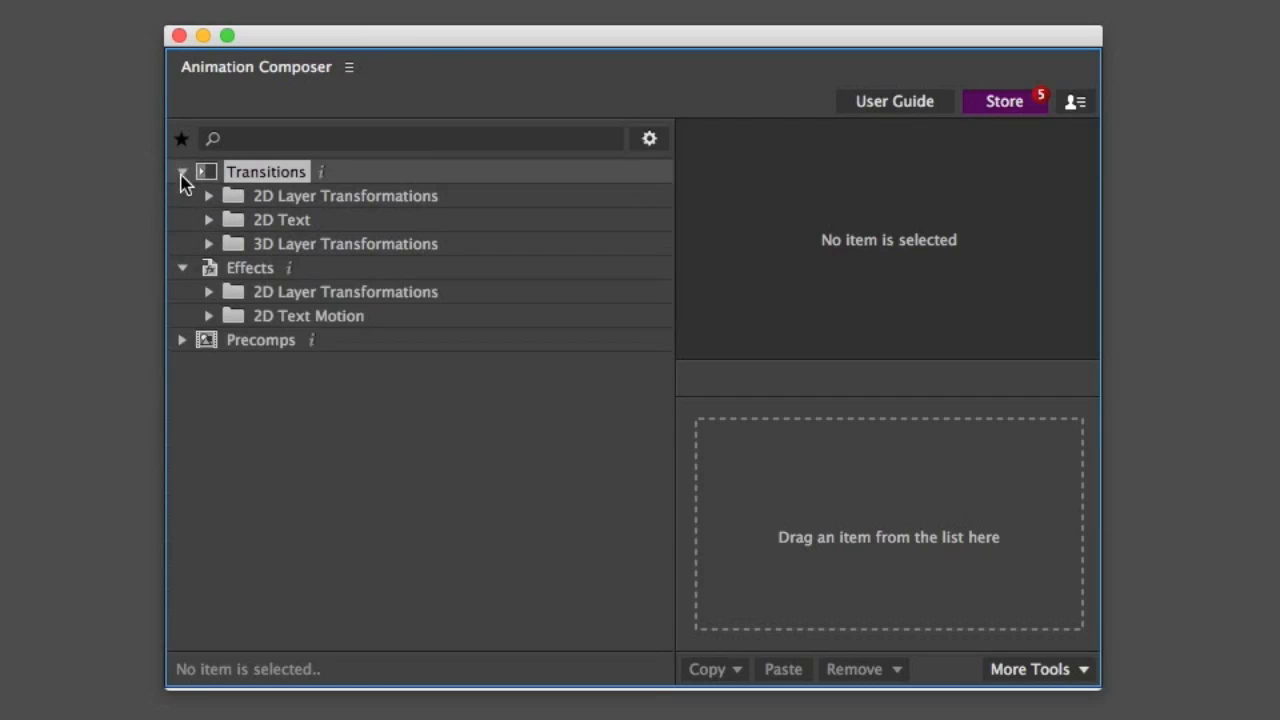
click(208, 292)
click(208, 245)
click(234, 316)
click(235, 268)
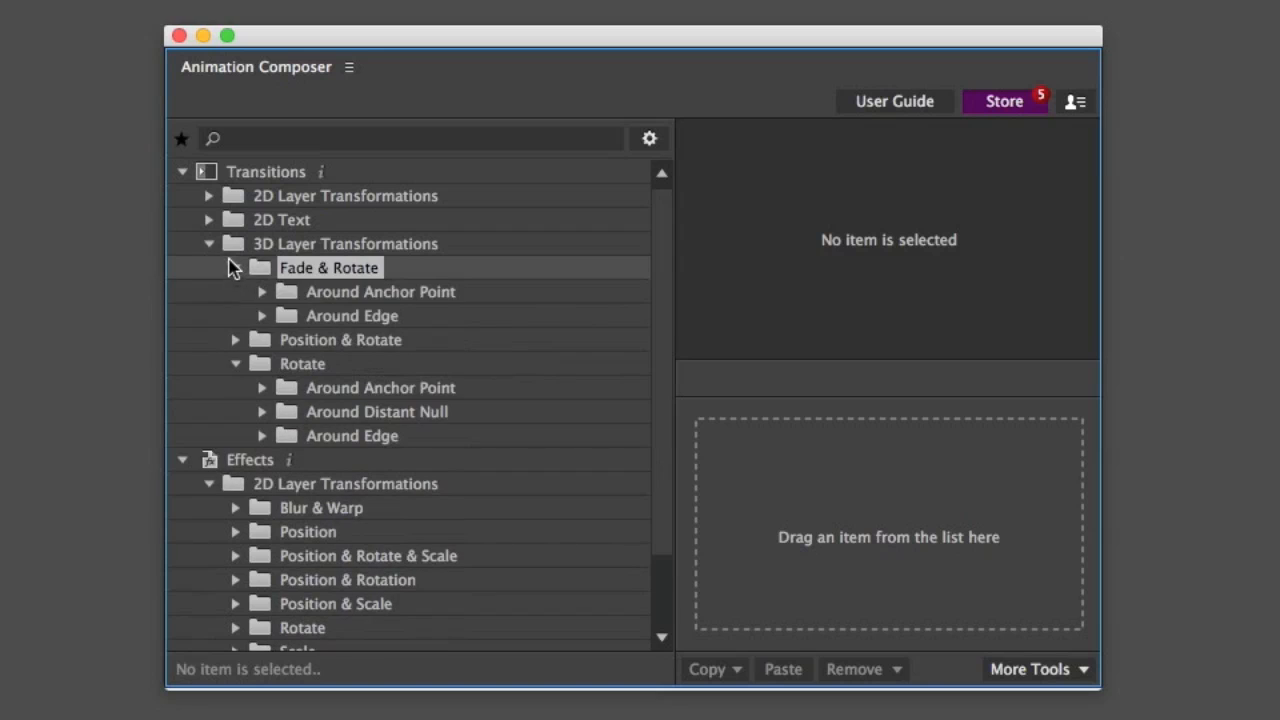
Preview the 2D Position transitions, including Bounce, Ease InOut, Ease In, Linear and Overshoot presets.
click(209, 197)
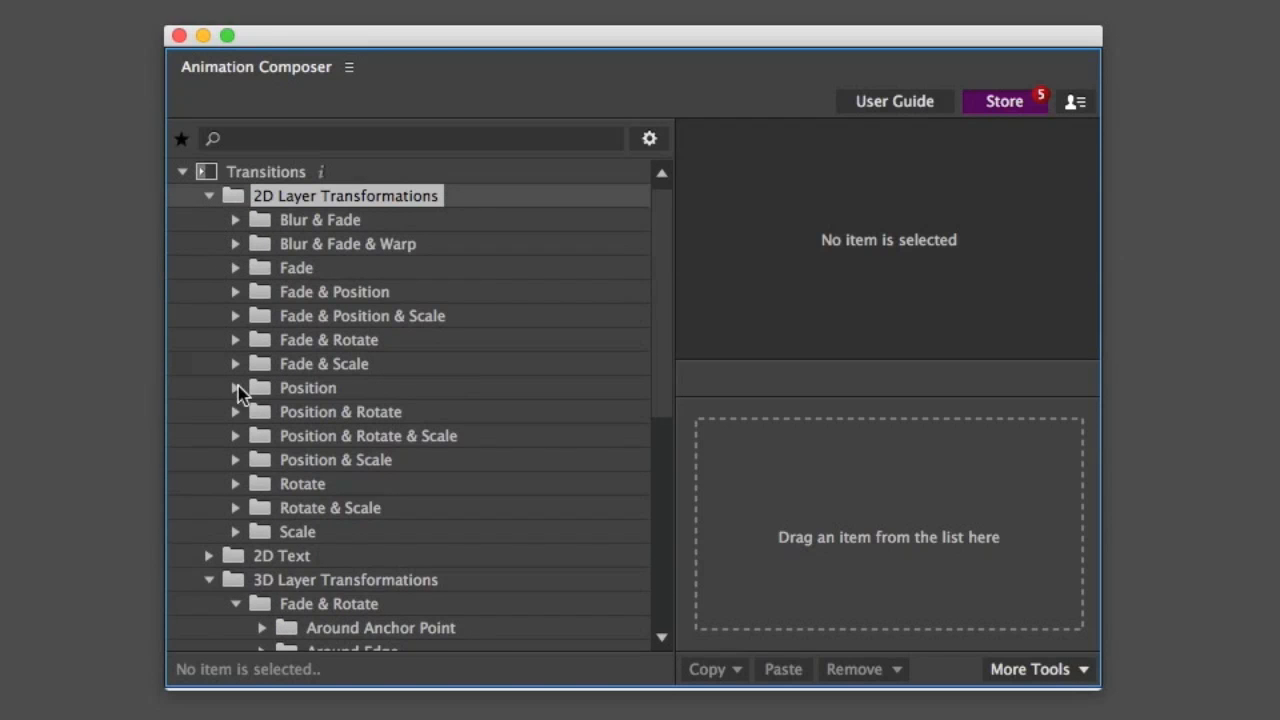
click(236, 388)
click(347, 436)
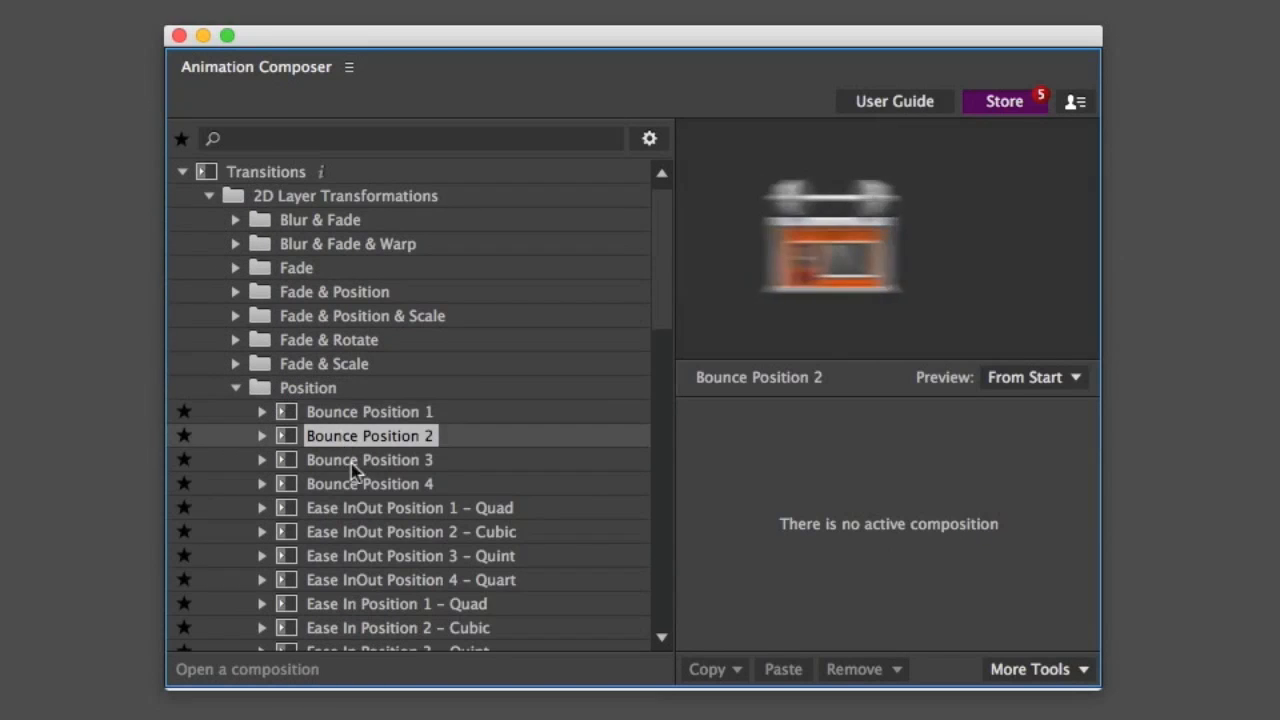
click(375, 509)
scroll(372, 512, down, 5)
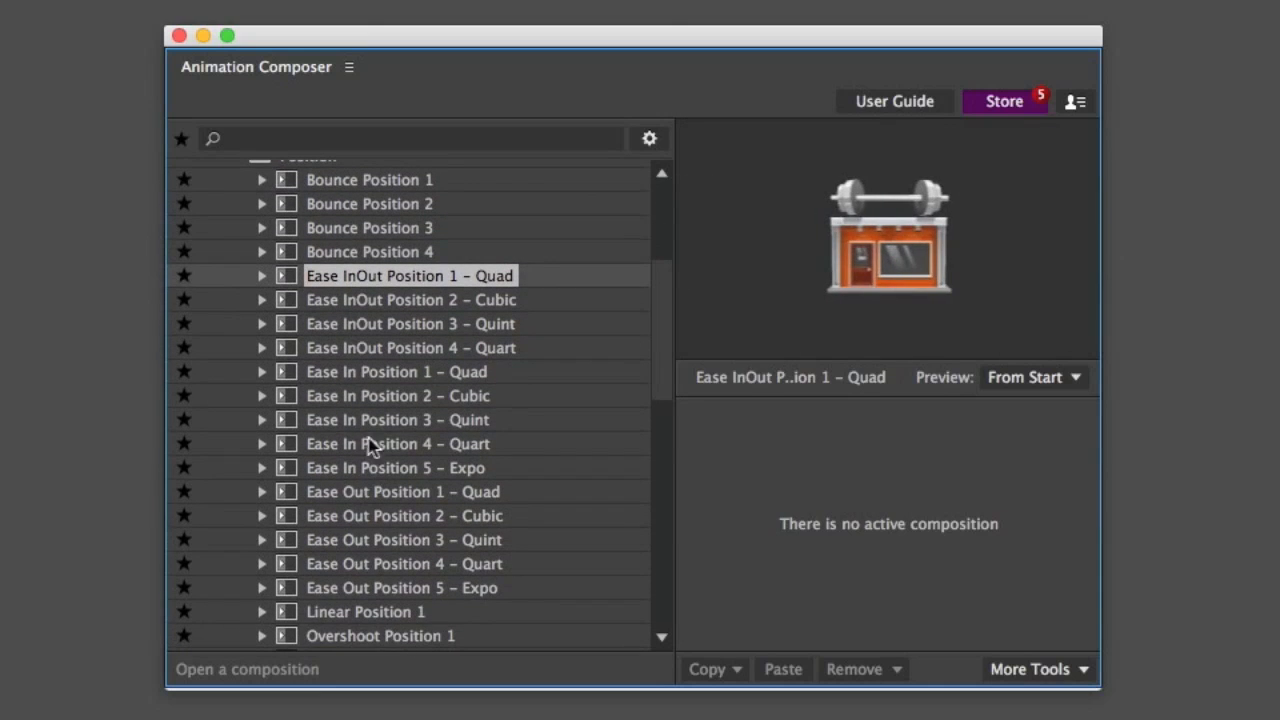
click(358, 427)
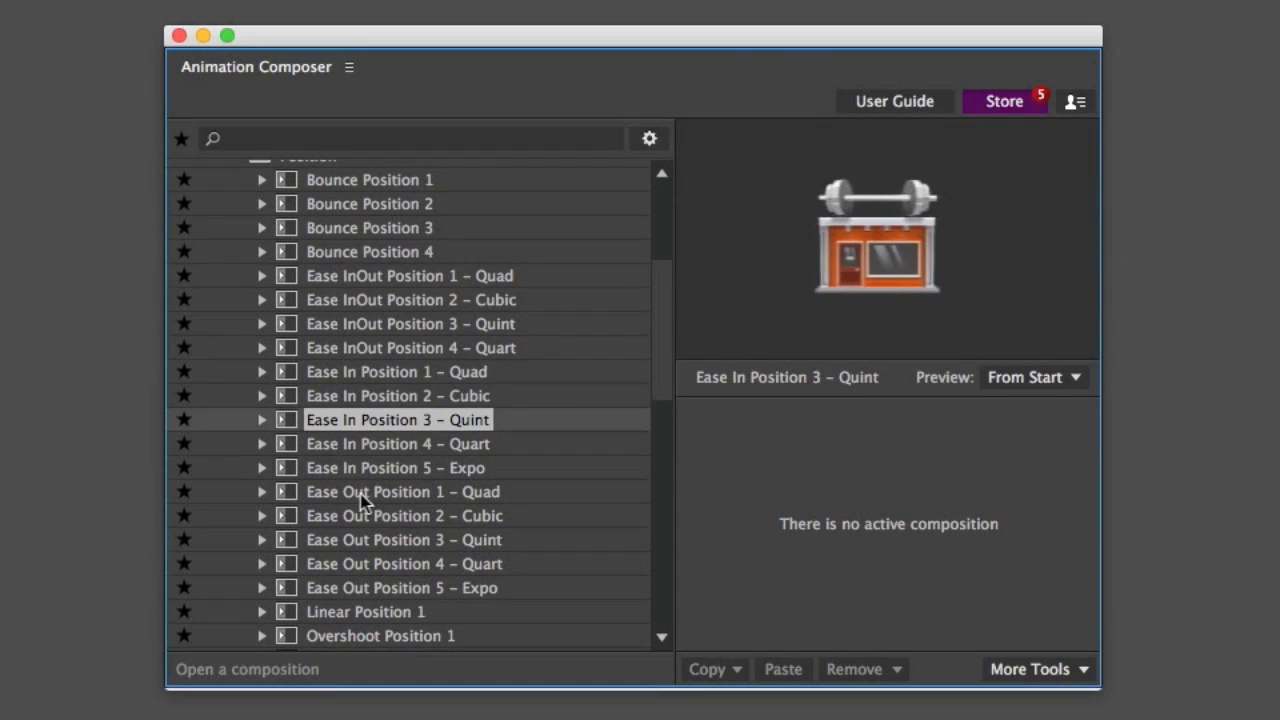
click(343, 469)
scroll(358, 515, down, 2)
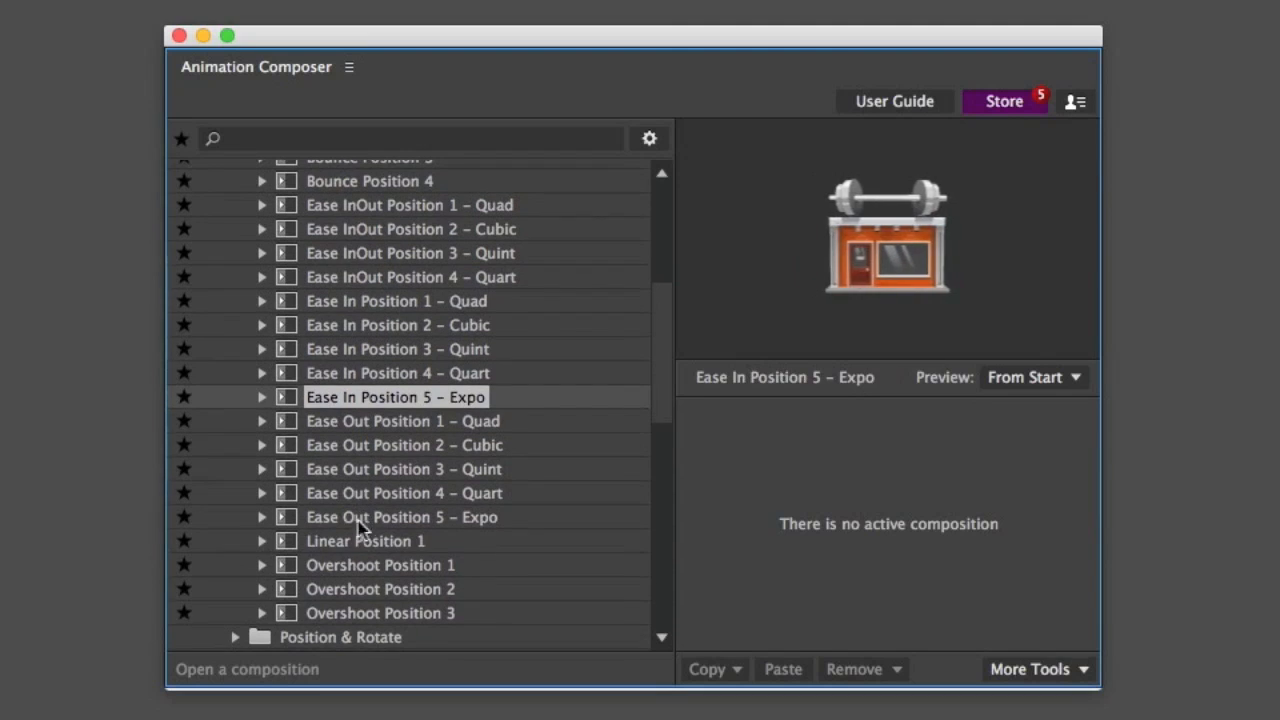
click(360, 541)
click(366, 568)
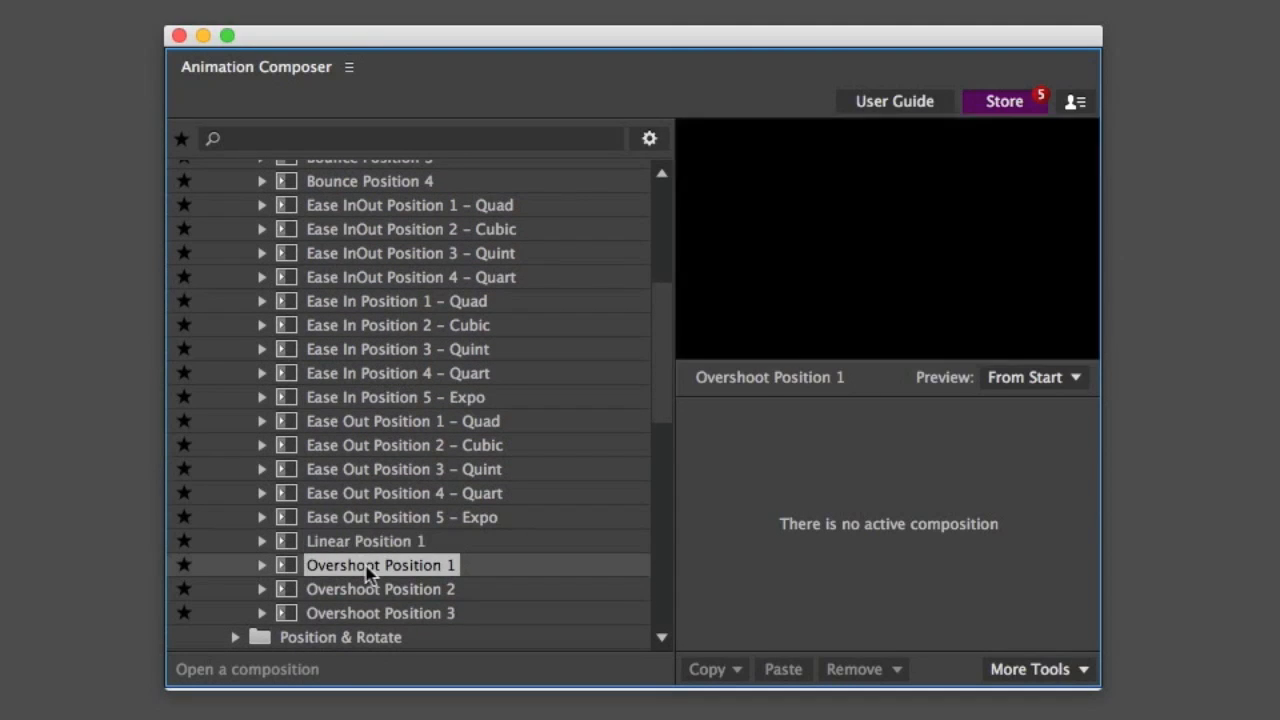
click(245, 487)
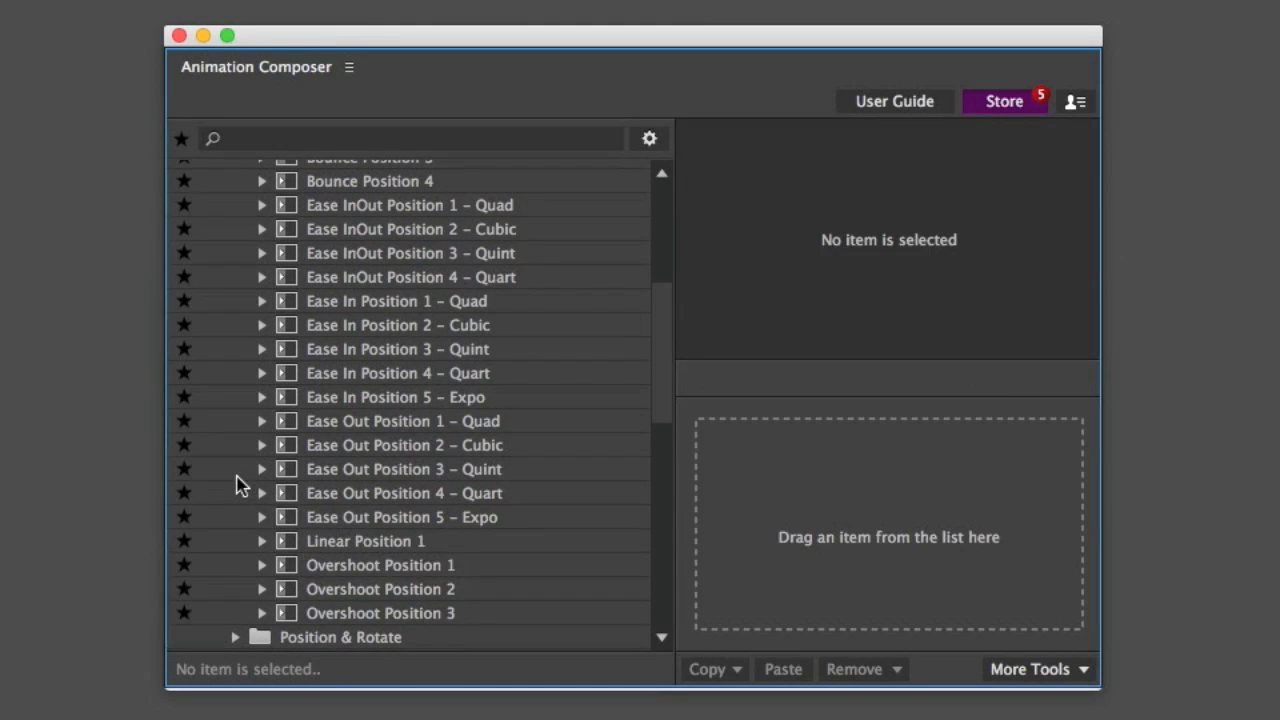
Preview Bounce, Ease InOut and Ease In presets among the Scale transitions From Anchor Point Proportionately.
scroll(242, 486, down, 10)
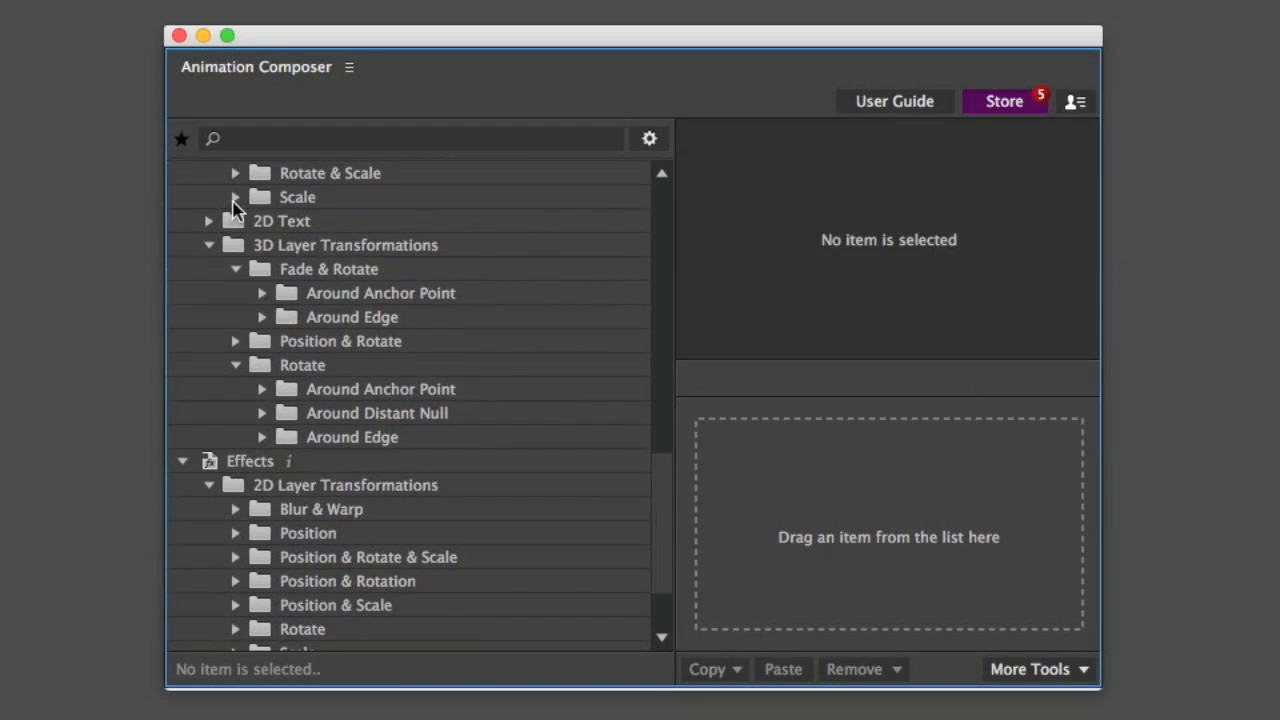
click(235, 198)
click(261, 270)
click(340, 318)
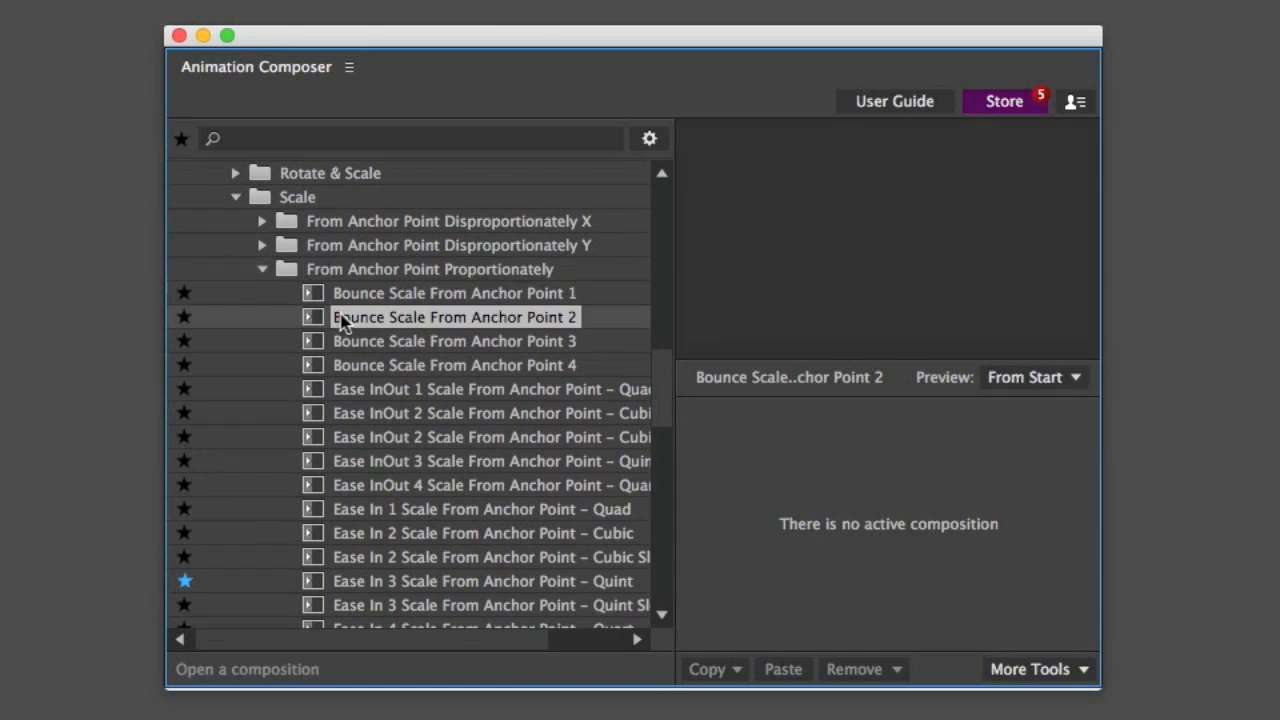
click(379, 469)
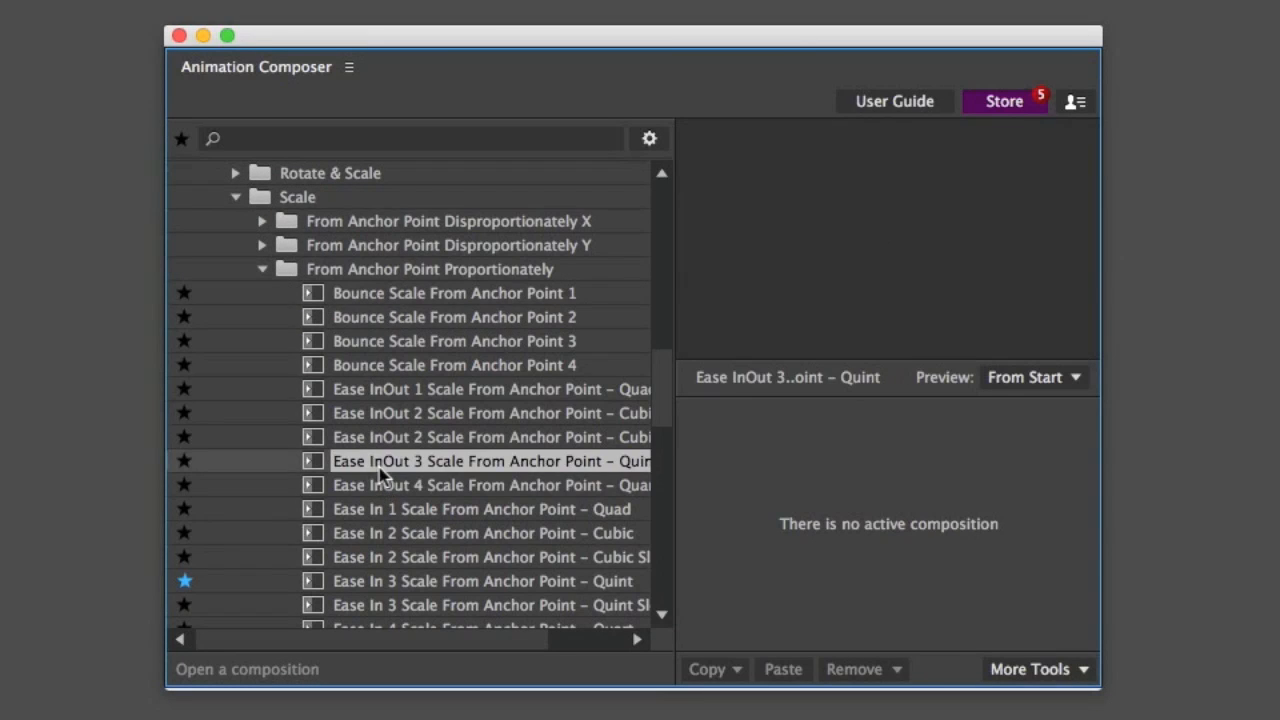
scroll(379, 471, down, 2)
click(382, 483)
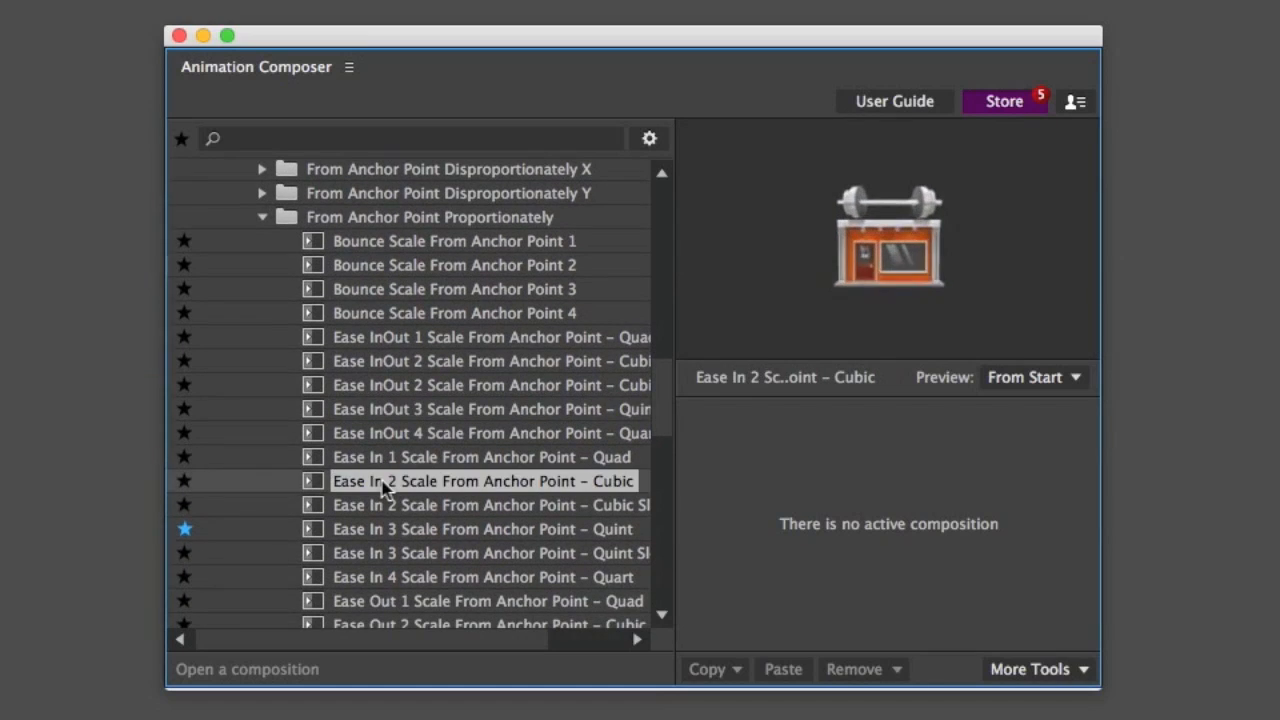
Preview the Ease In 3 Quint and Overshoot 2 presets among the Scale From Anchor Point transitions.
scroll(382, 486, down, 4)
click(378, 443)
scroll(375, 445, down, 5)
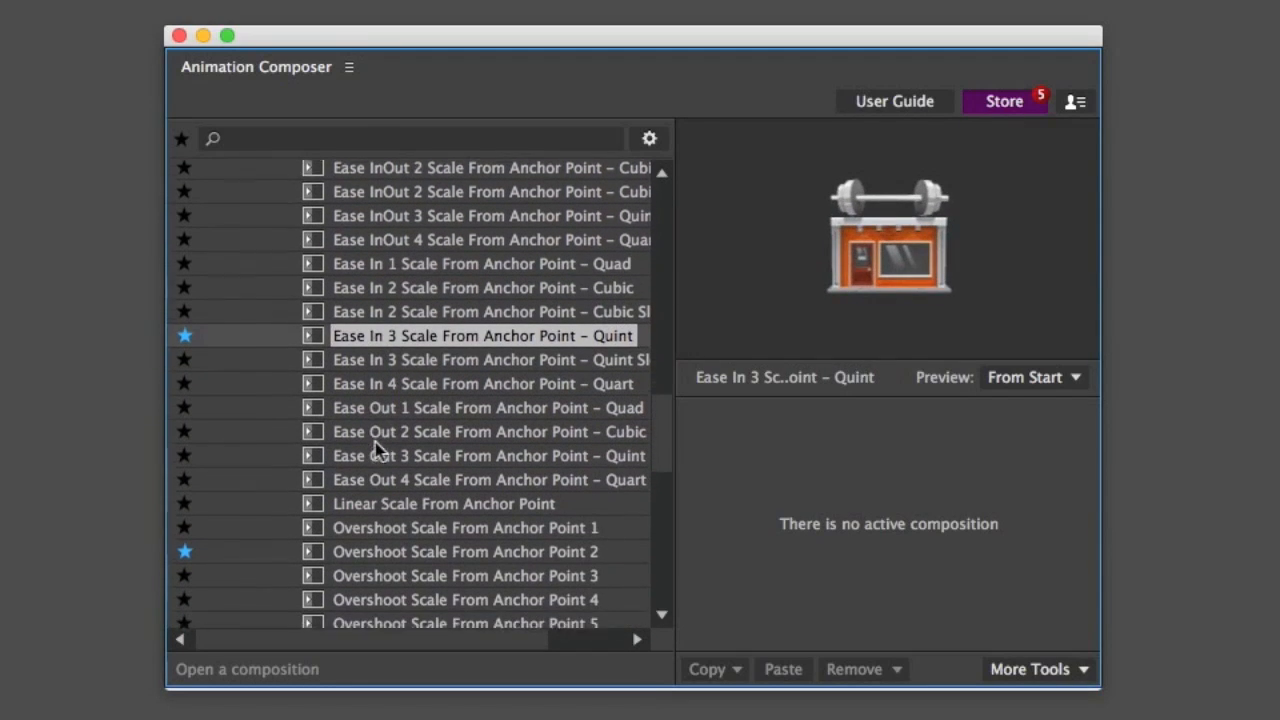
click(360, 490)
click(361, 537)
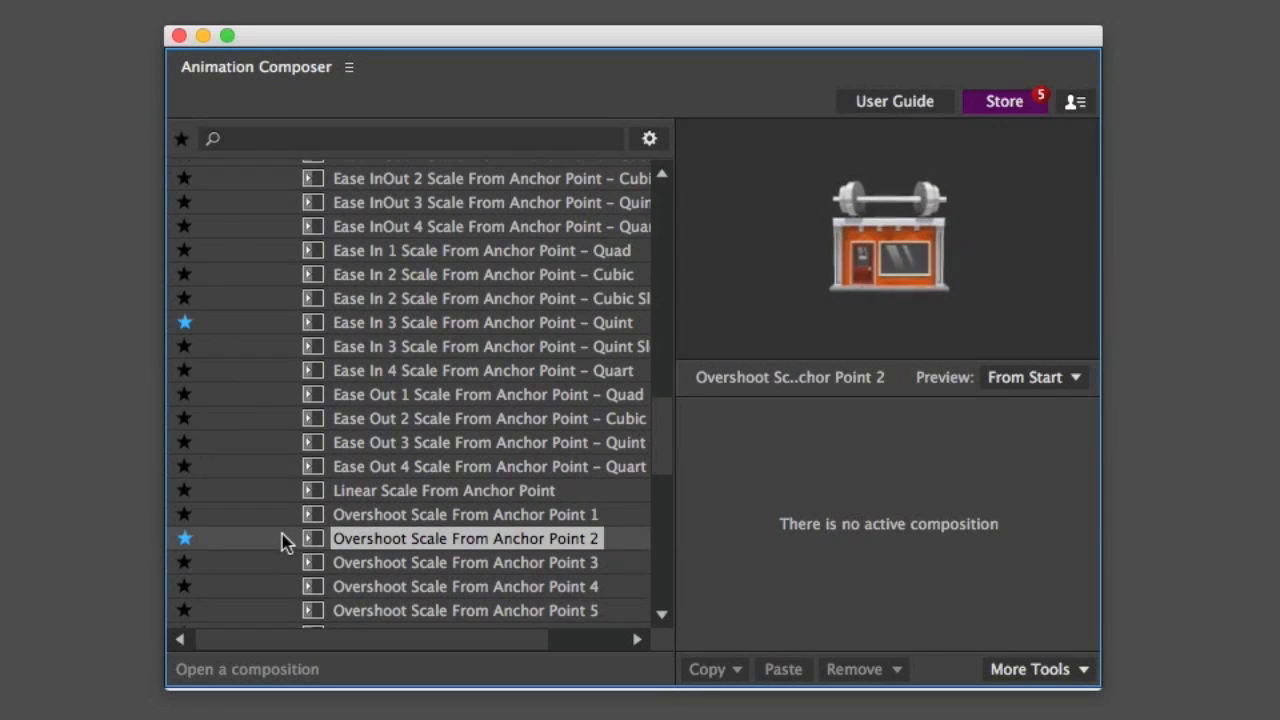
Preview Bounce 2, Ease 2, Overshoot 1 and Overshoot Delayed 3 among the Position & Rotate & Scale transitions.
scroll(306, 397, up, 10)
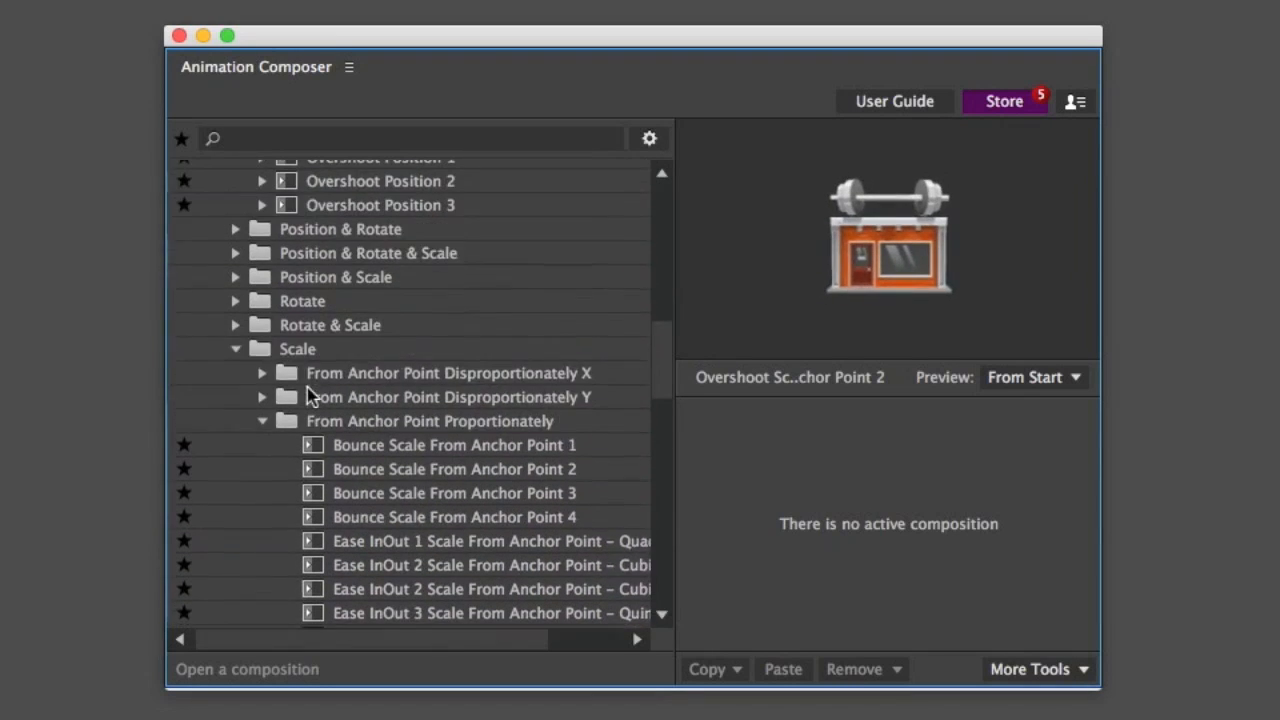
click(299, 294)
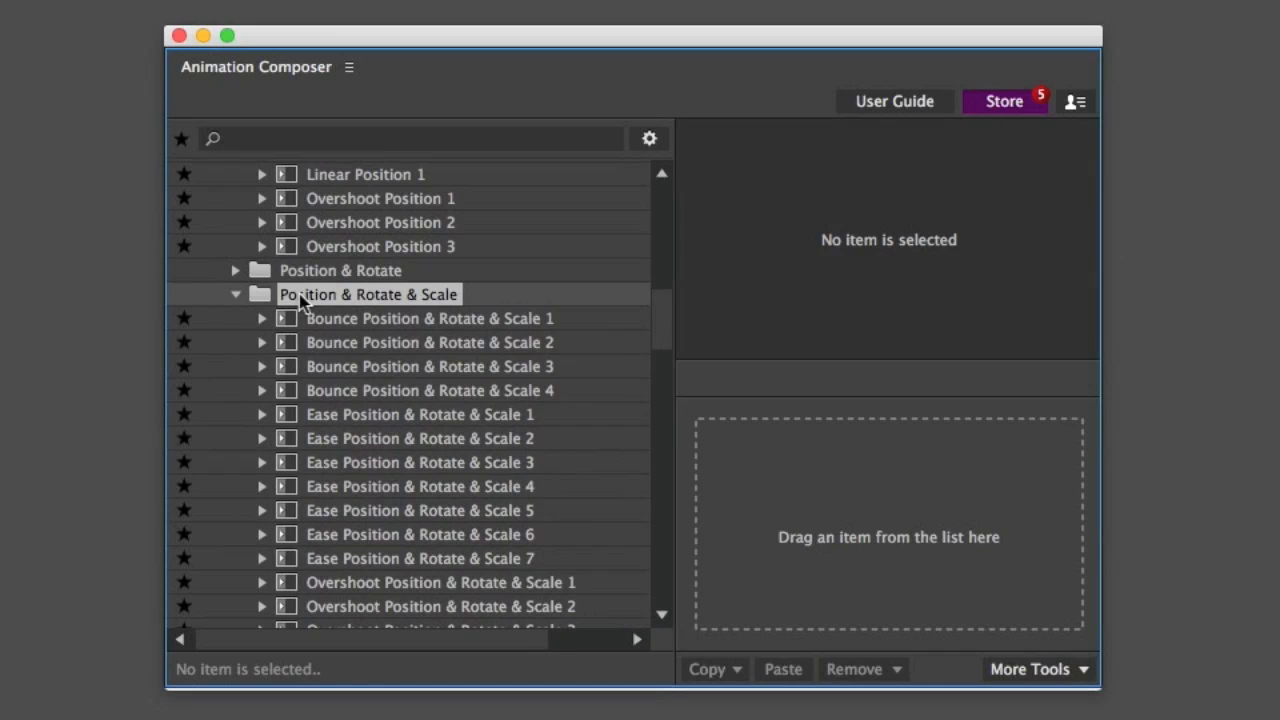
click(341, 348)
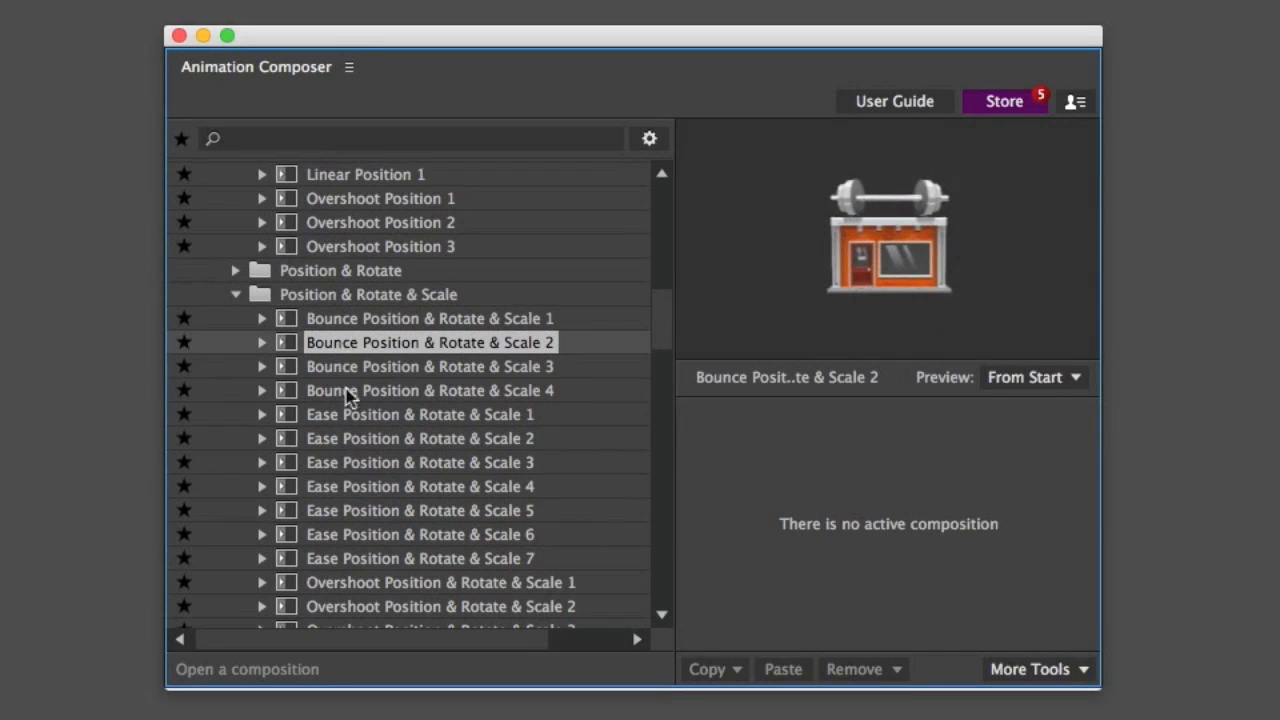
click(358, 438)
scroll(358, 440, down, 3)
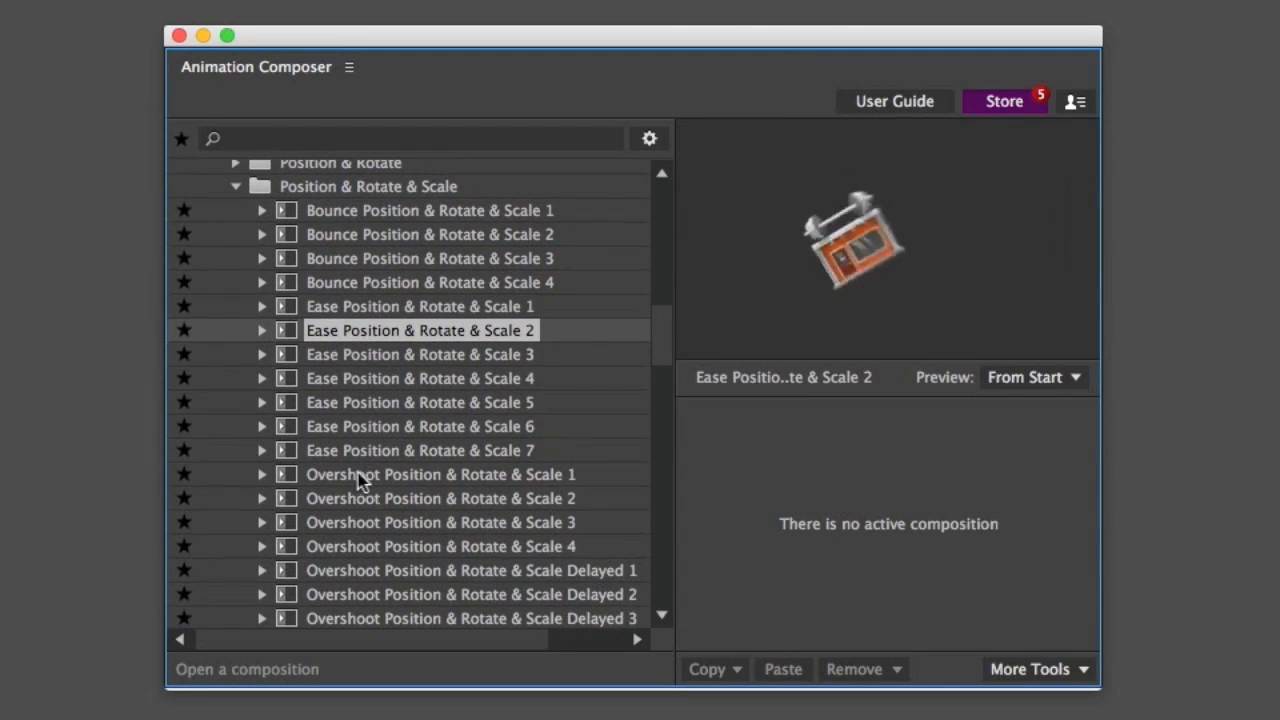
click(360, 476)
scroll(361, 480, down, 5)
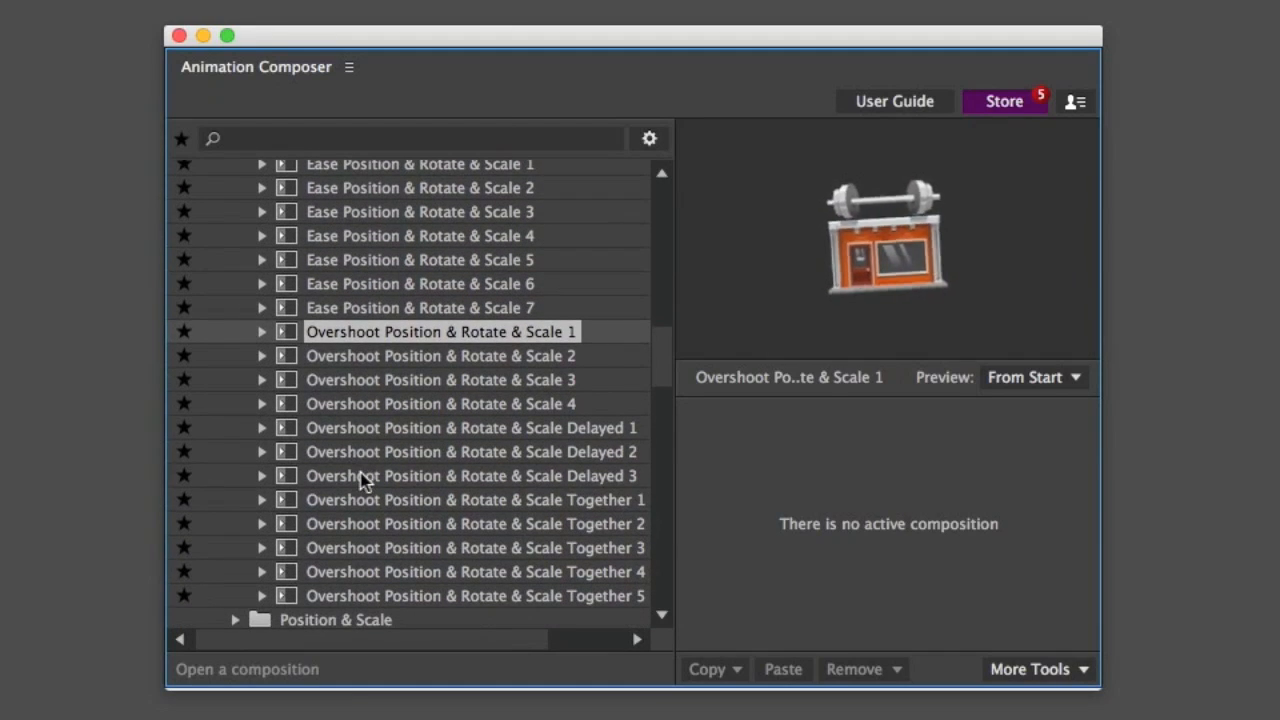
click(362, 478)
scroll(362, 478, down, 3)
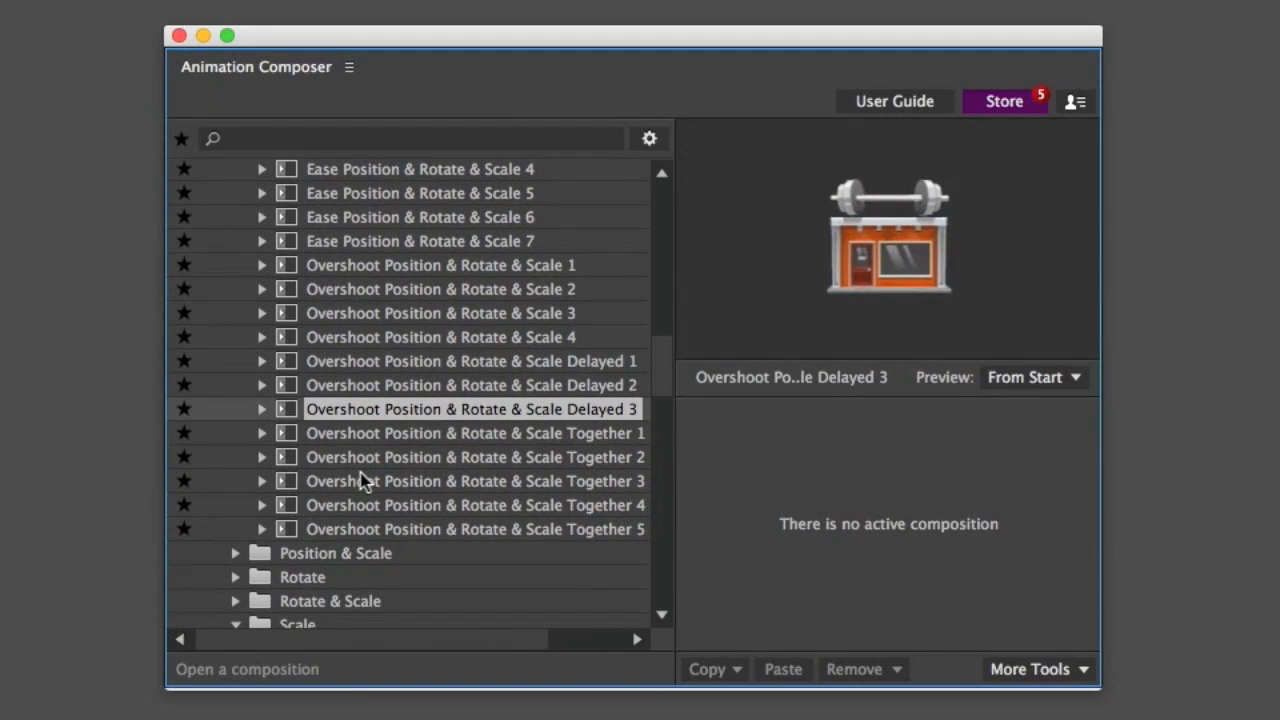
Preview the Overshoot Position & Rotate & Scale Together 1 to 5 transitions one after another.
key(Down)
key(Down)
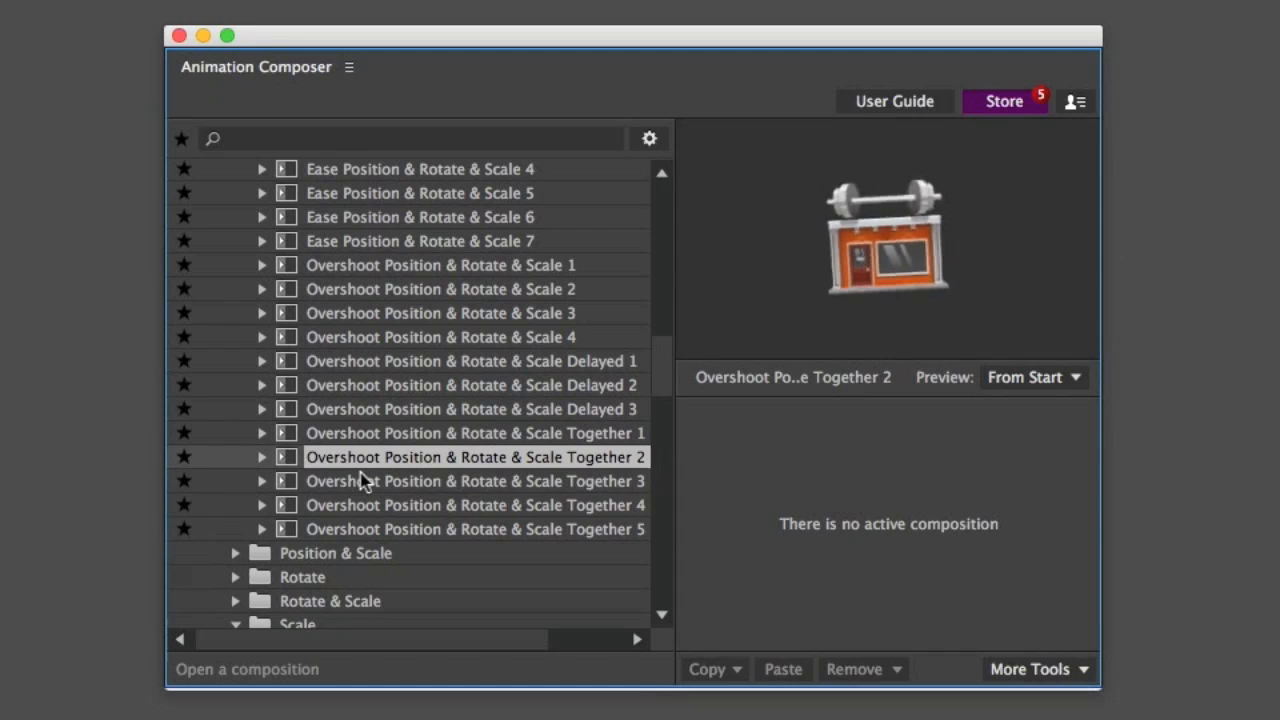
key(Down)
key(Down)
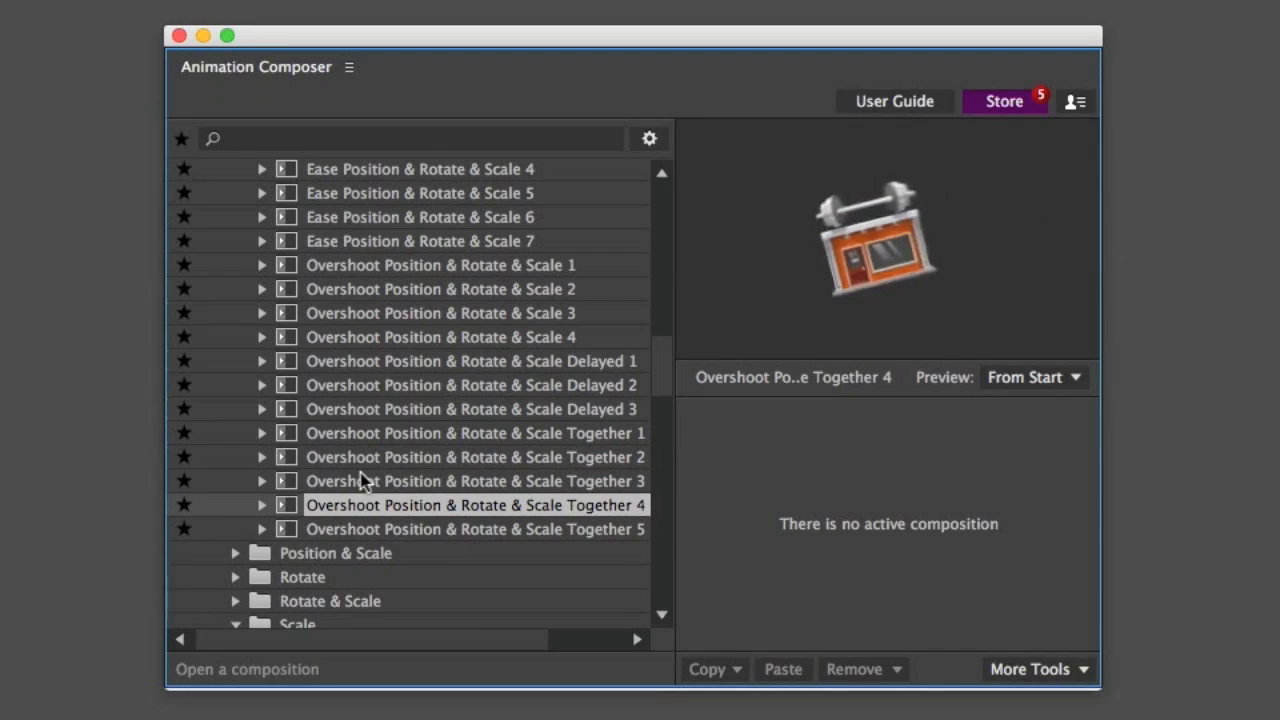
key(Down)
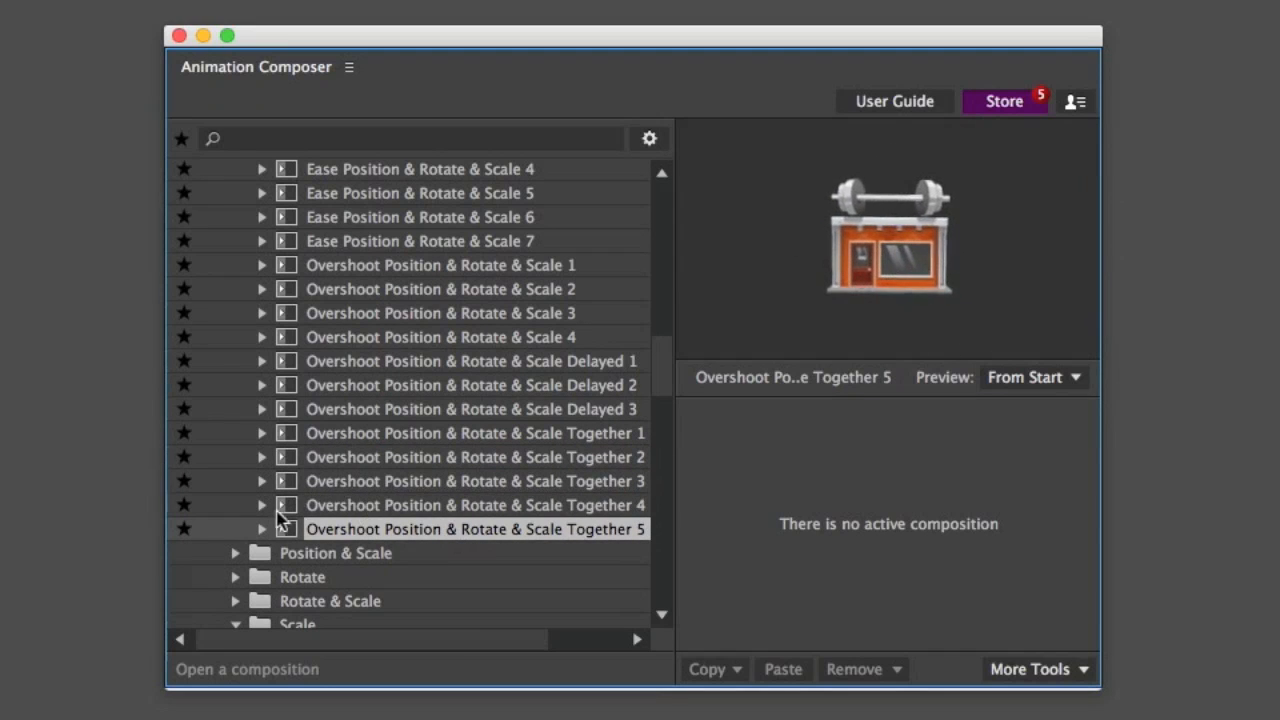
Expand Overshoot Position & Rotate & Scale Together 5 and preview its directional variants through to Top, then clear the selection.
click(263, 529)
scroll(271, 537, down, 2)
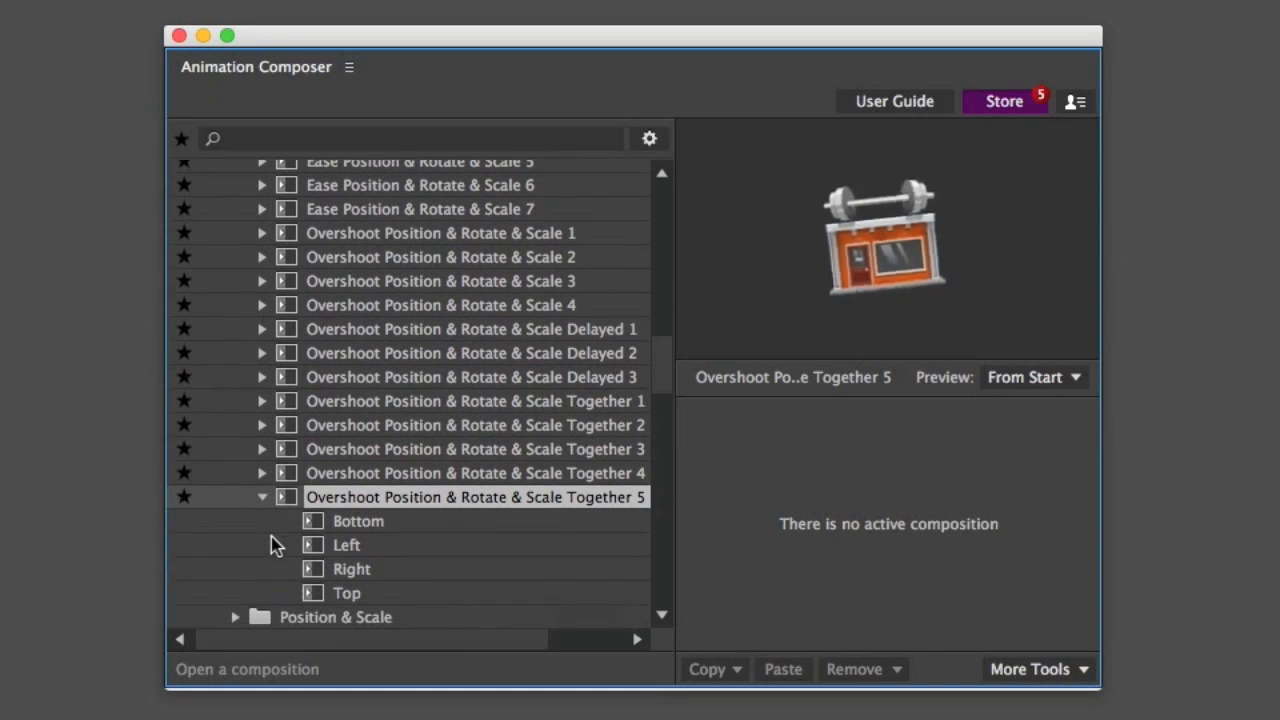
click(279, 507)
key(Down)
key(Down)
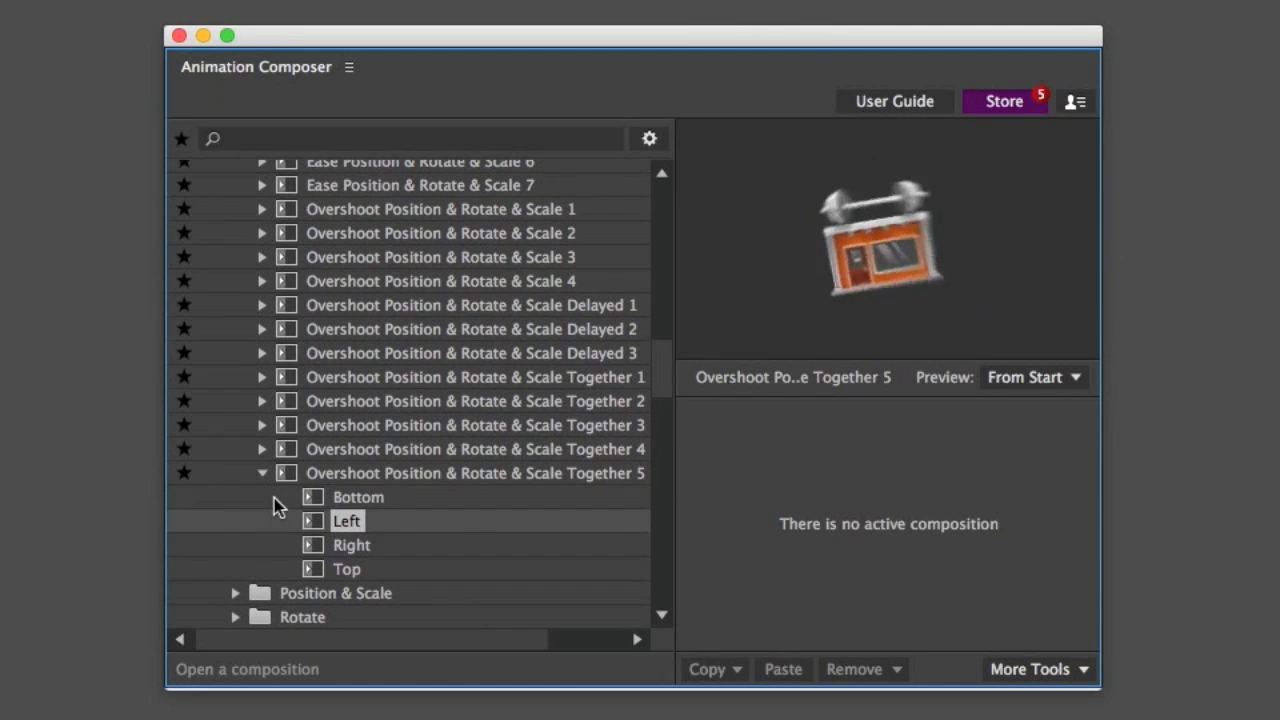
key(Down)
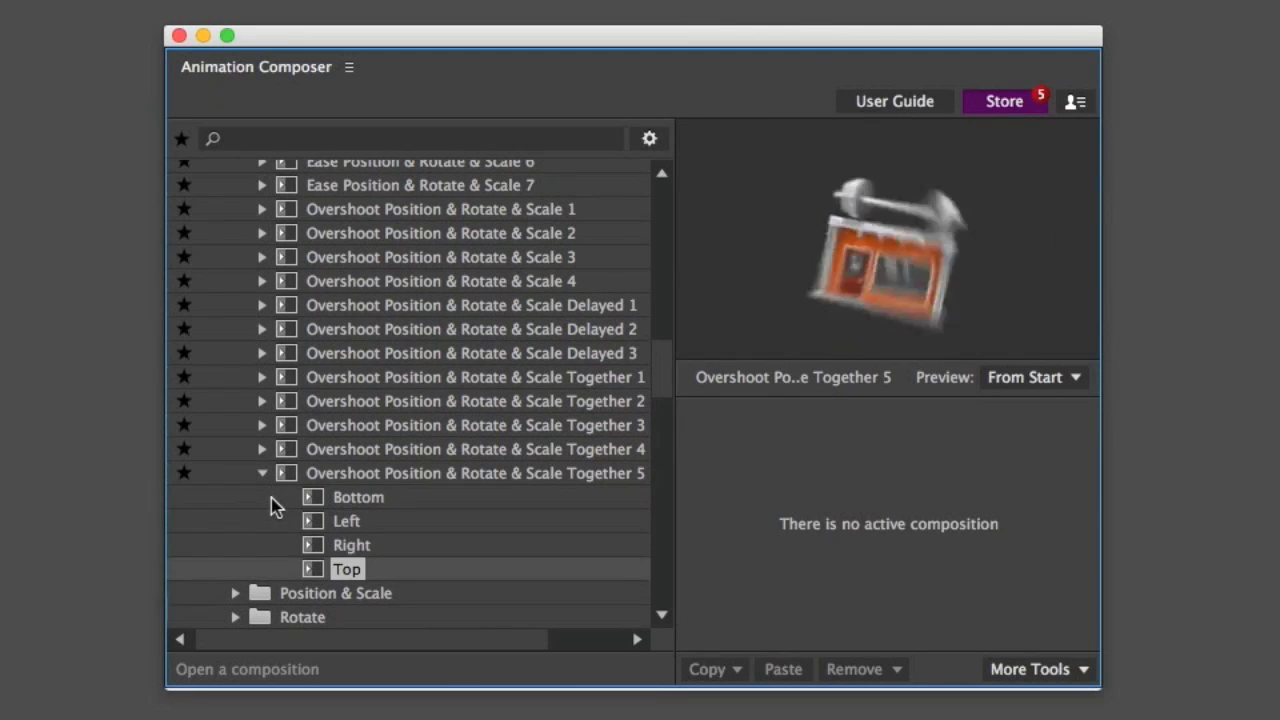
click(245, 515)
Collapse the Transitions category and expand the Position folder in the Effects' 2D Layer Transformations.
scroll(248, 523, up, 15)
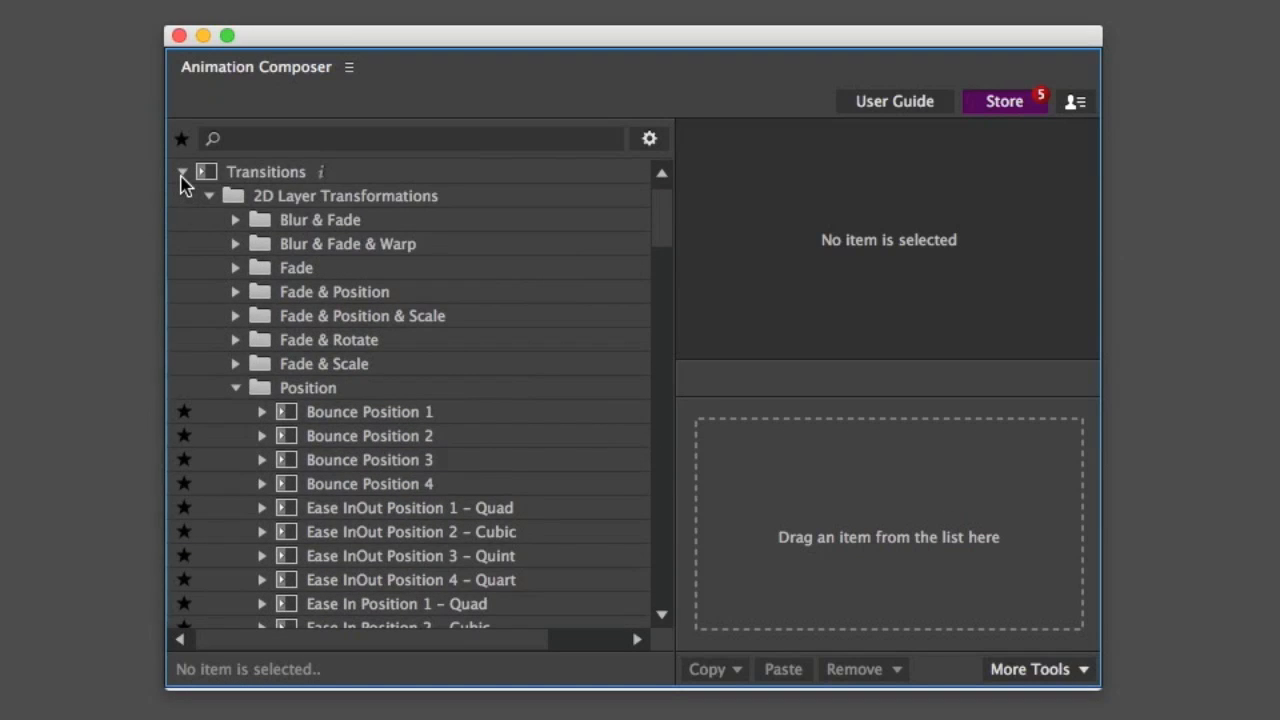
click(182, 173)
click(240, 200)
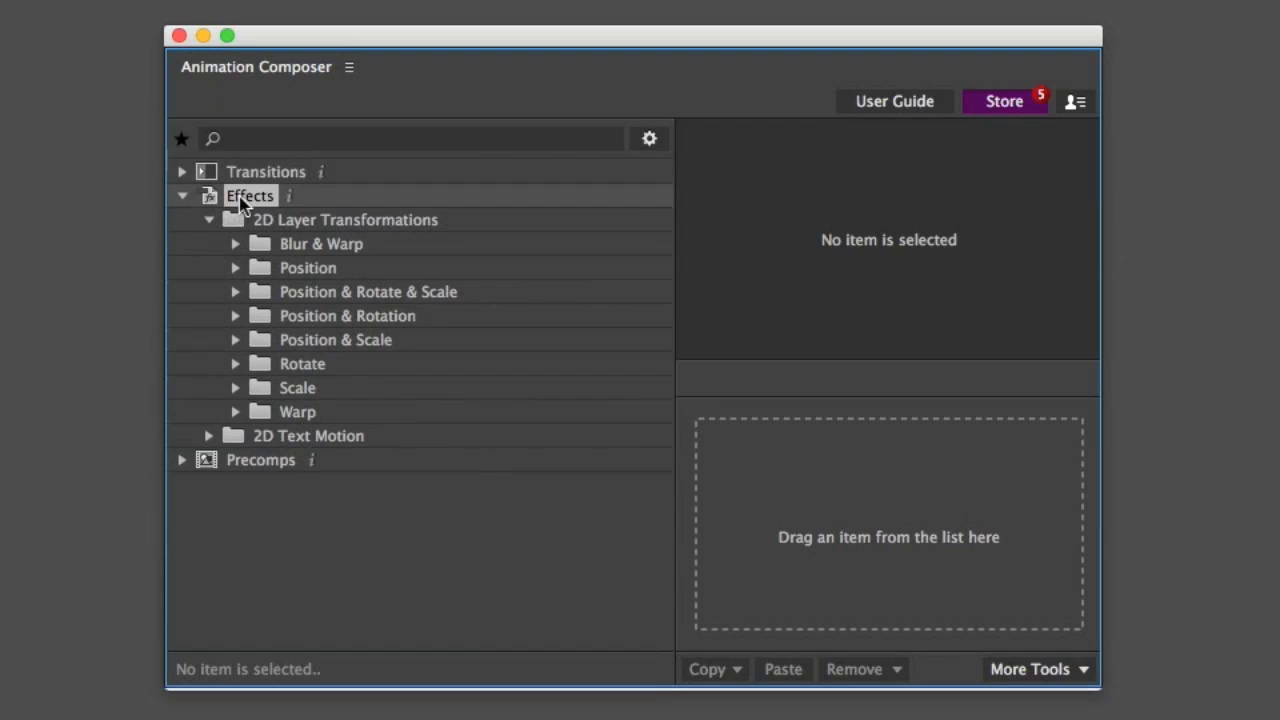
double_click(305, 268)
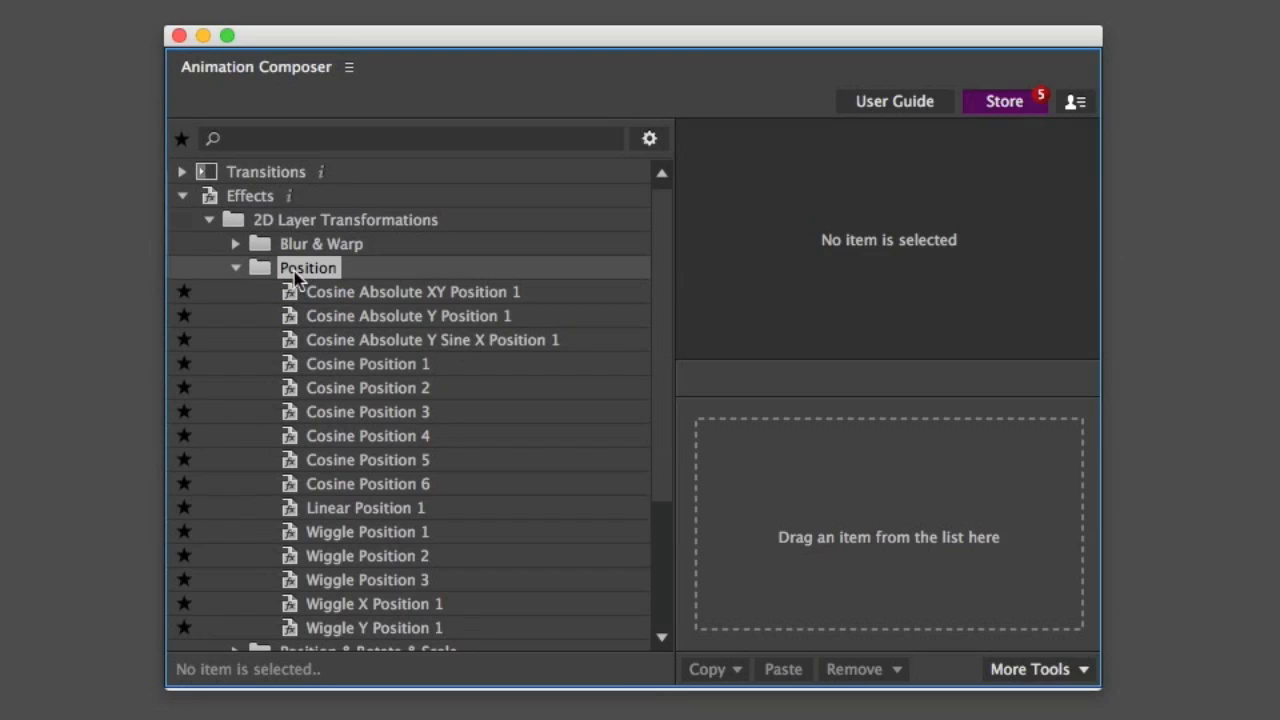
Preview the Cosine Absolute, Cosine Position 1 and Wiggle Position 1 to 3 effects in the Position folder.
click(315, 290)
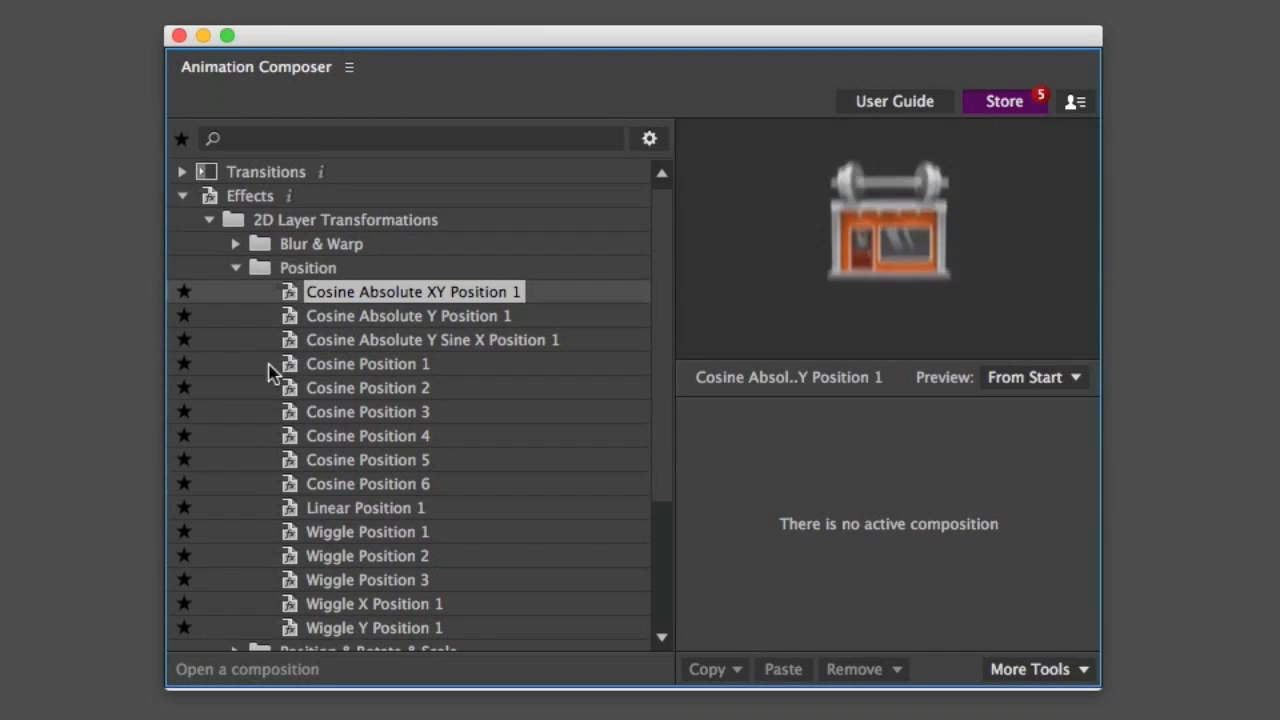
key(Down)
key(Down)
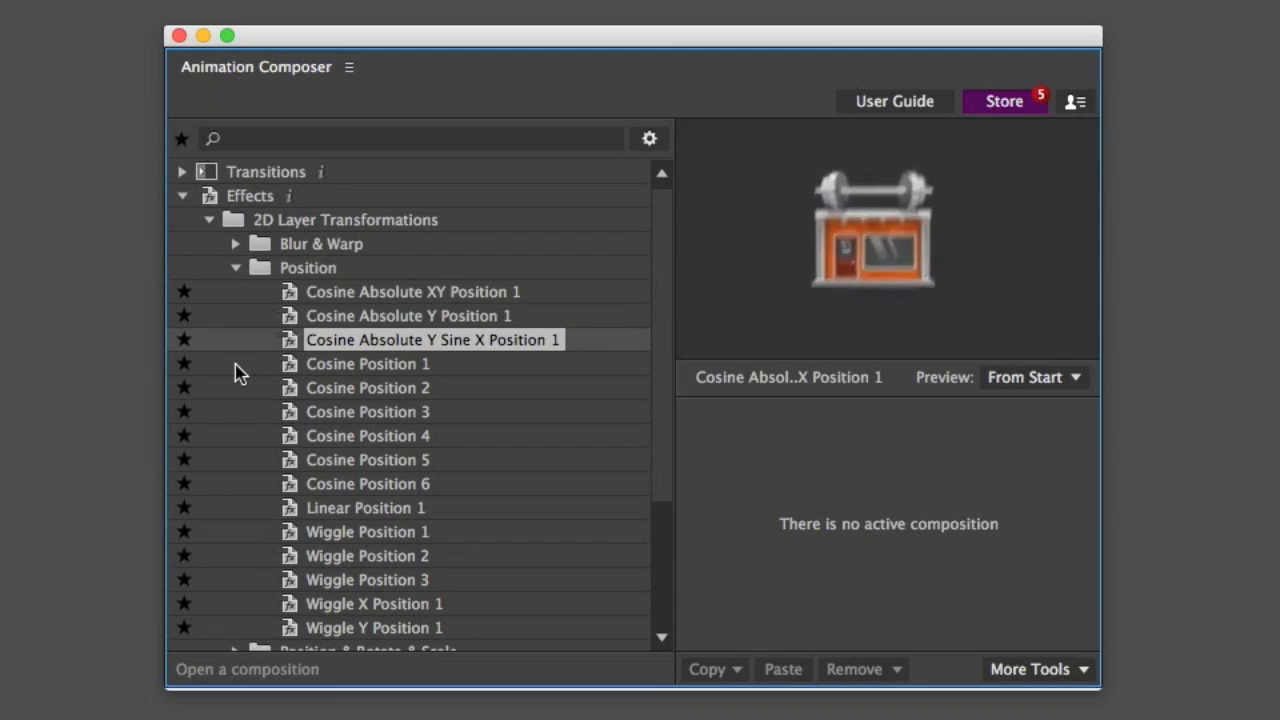
key(Down)
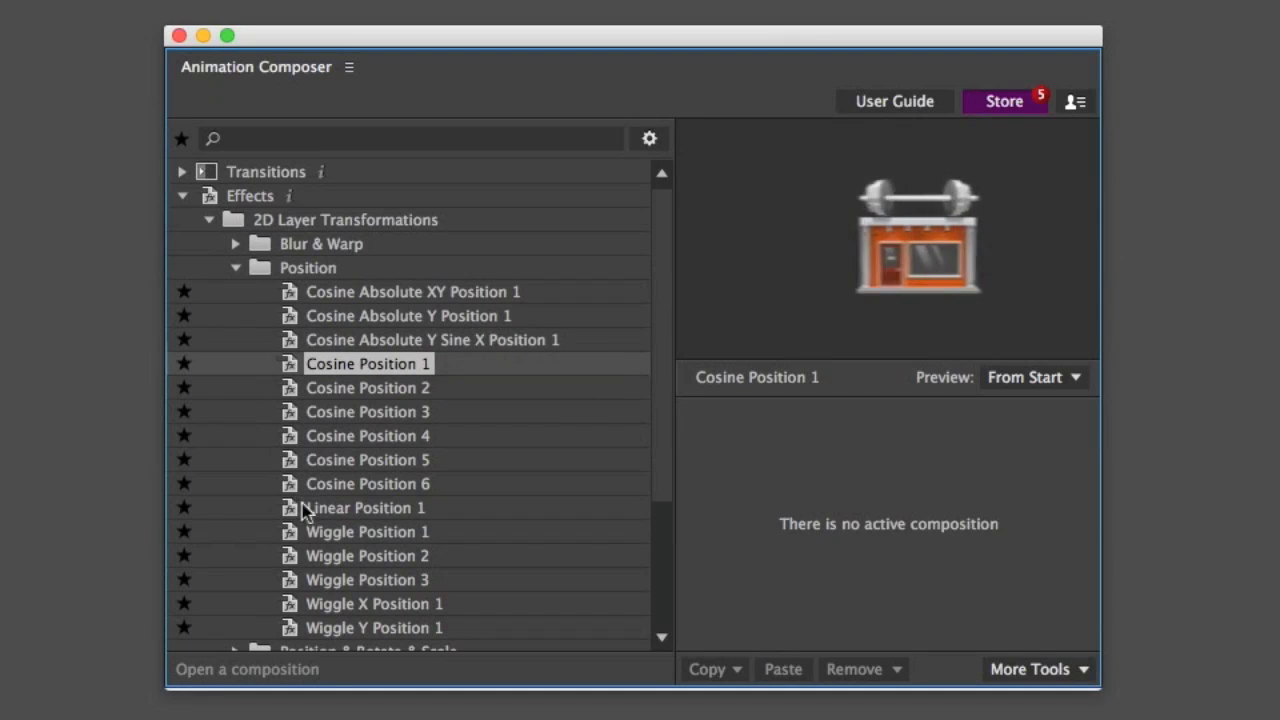
click(322, 533)
key(Down)
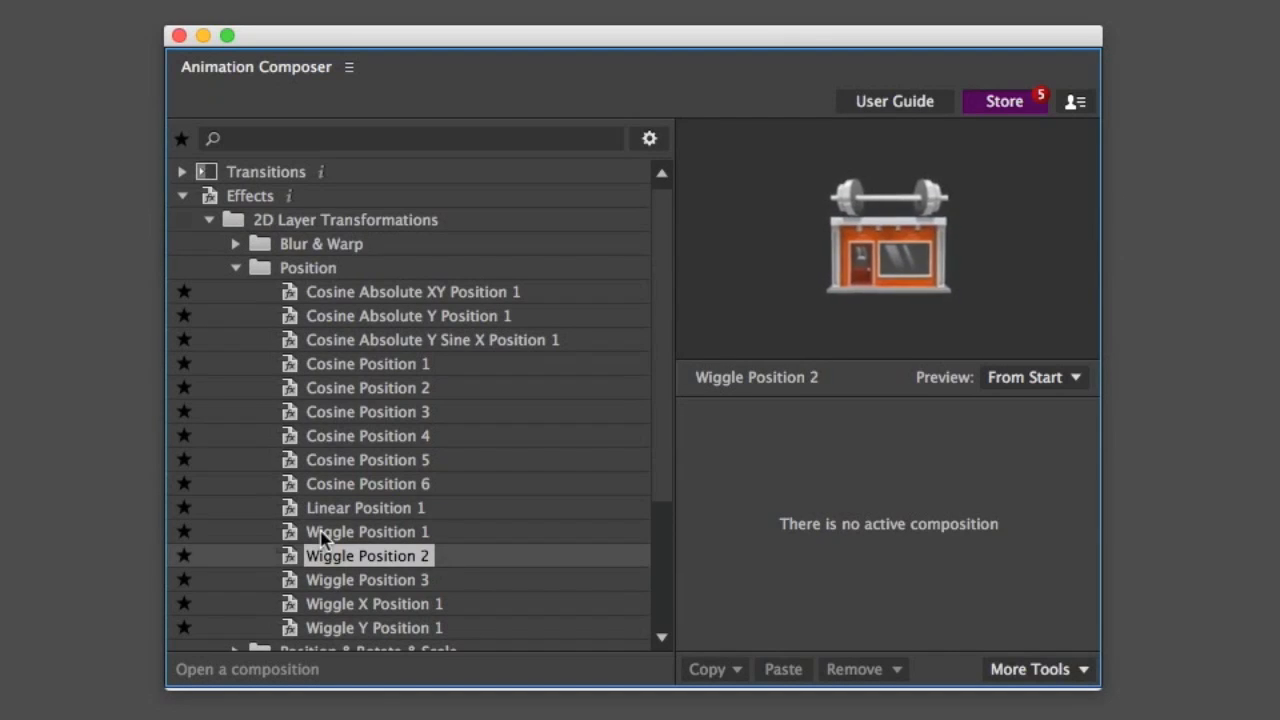
key(Down)
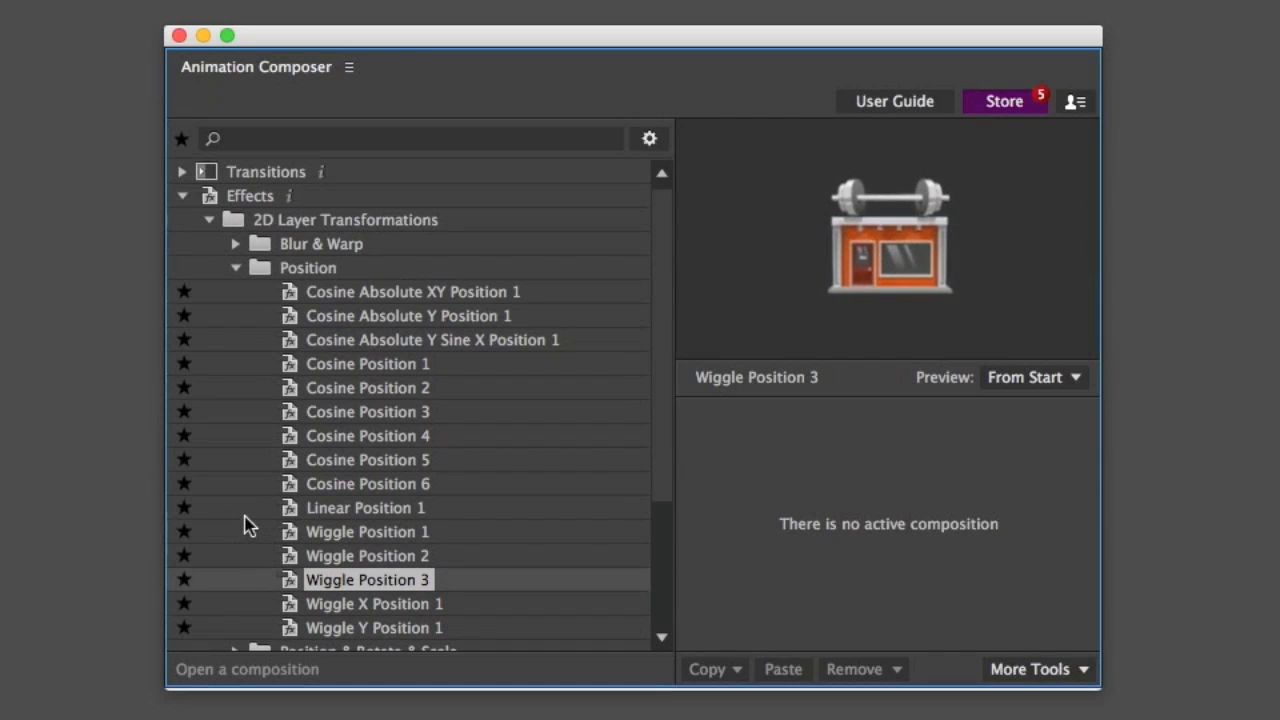
Close the Position effects folder and preview the Cosine presets in the Position & Rotate & Scale effects folder.
click(239, 270)
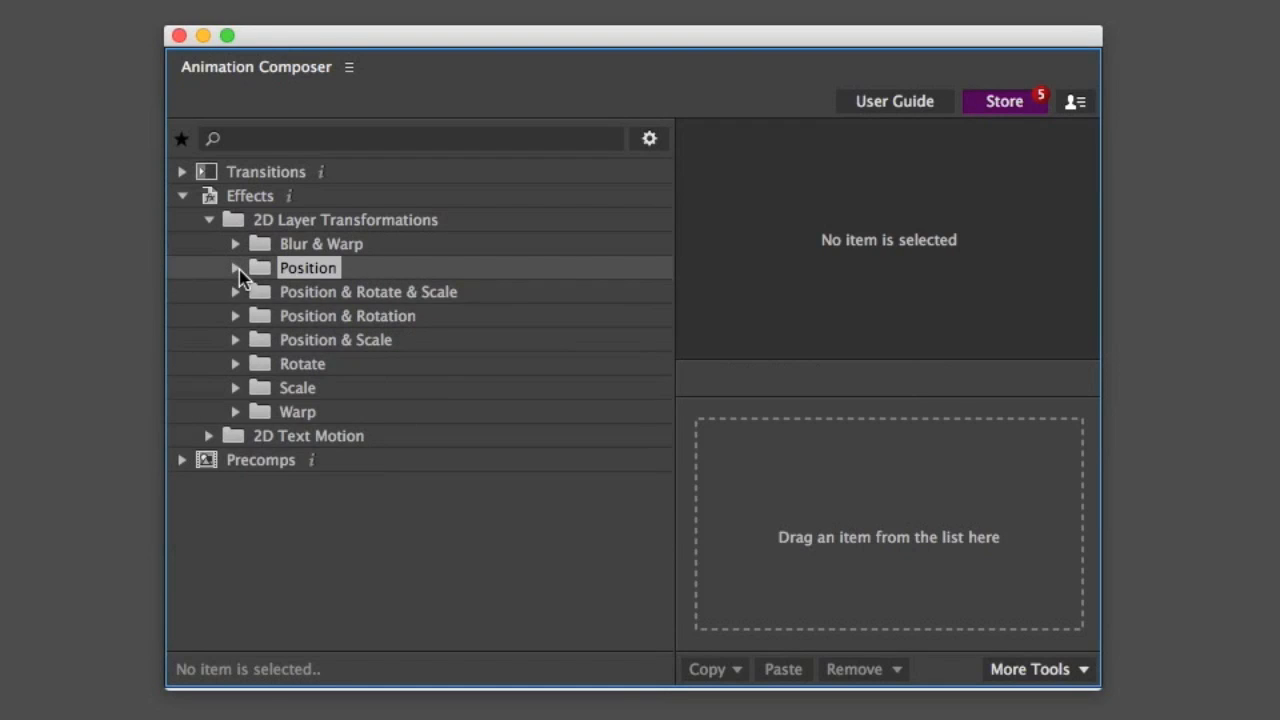
click(232, 294)
click(293, 324)
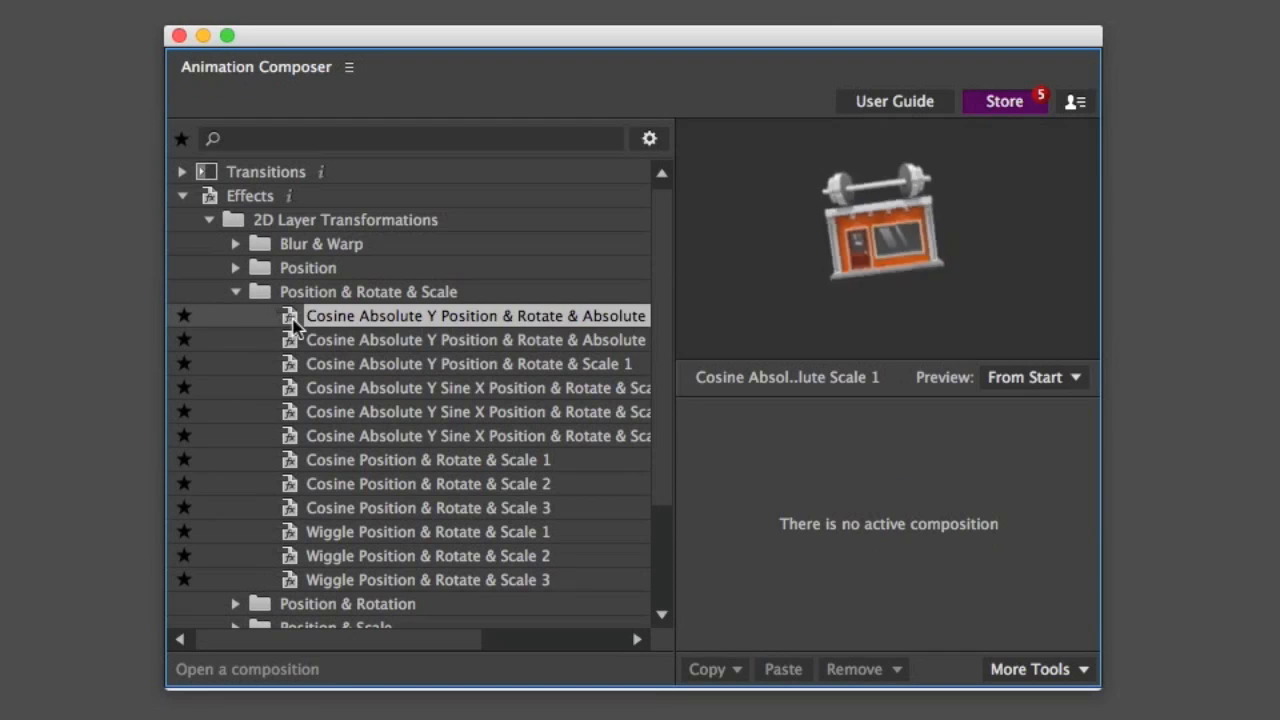
click(243, 333)
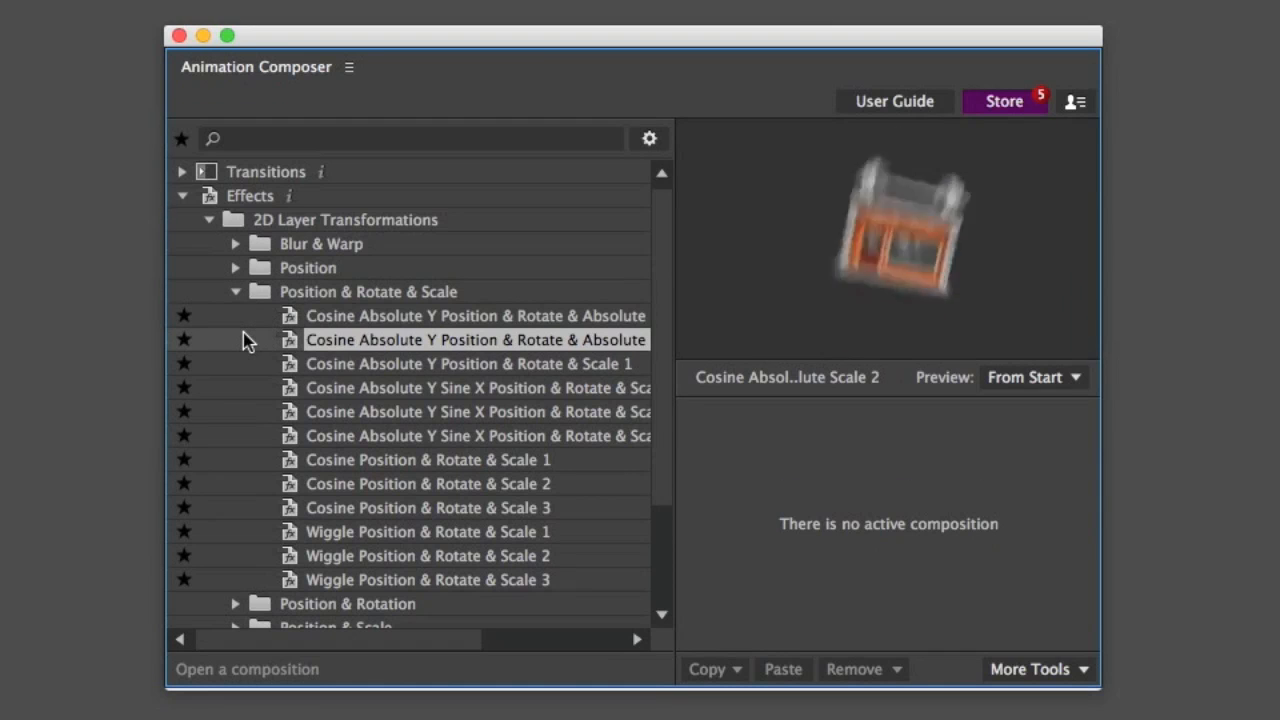
key(Down)
key(Down)
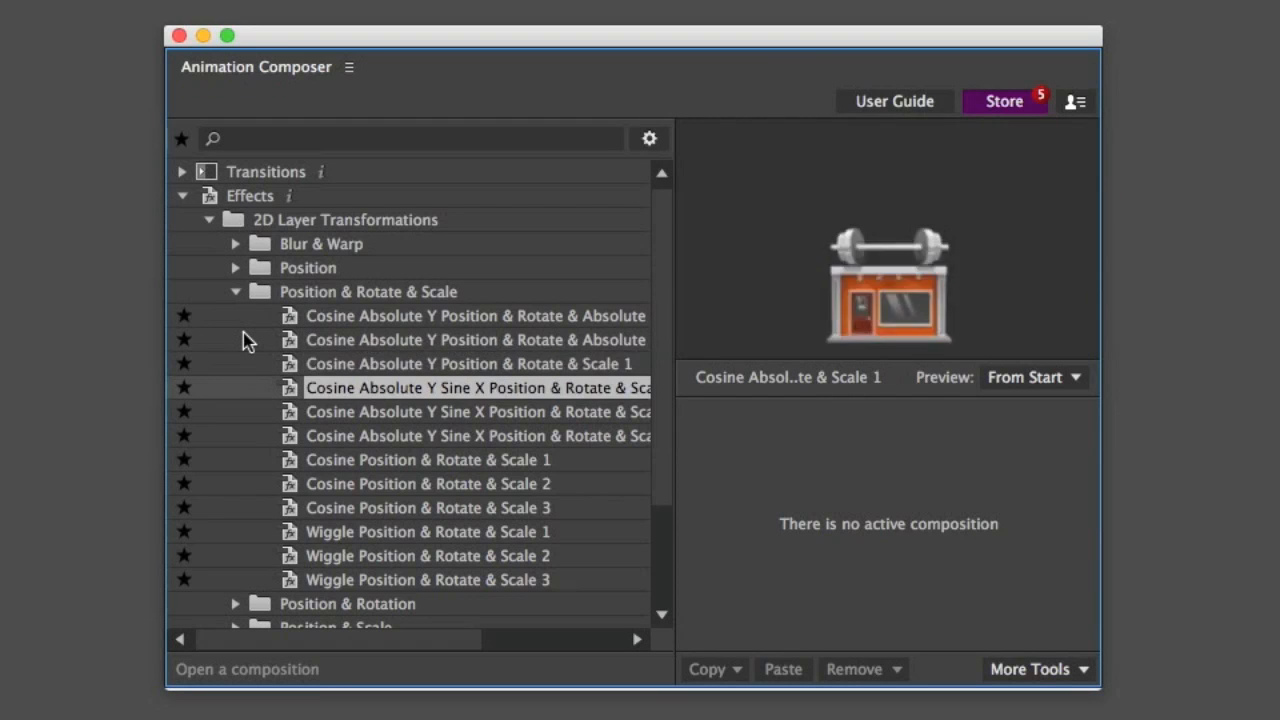
key(Down)
key(Down)
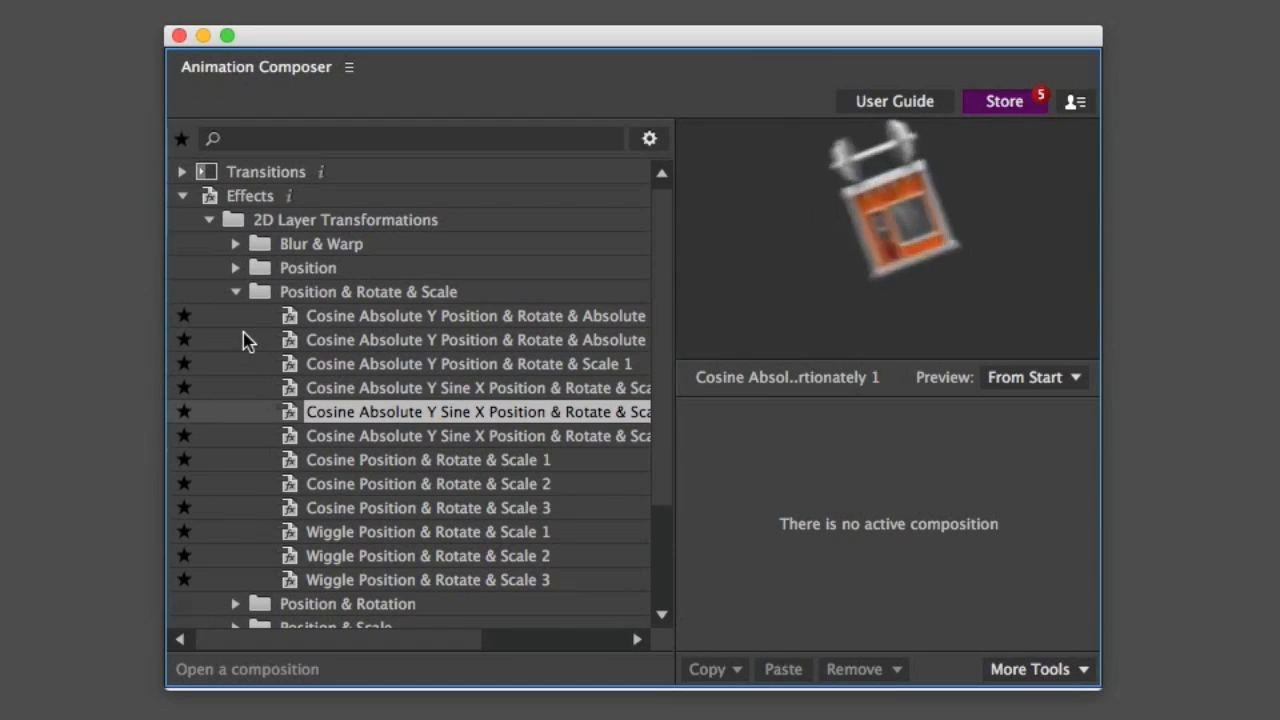
key(Down)
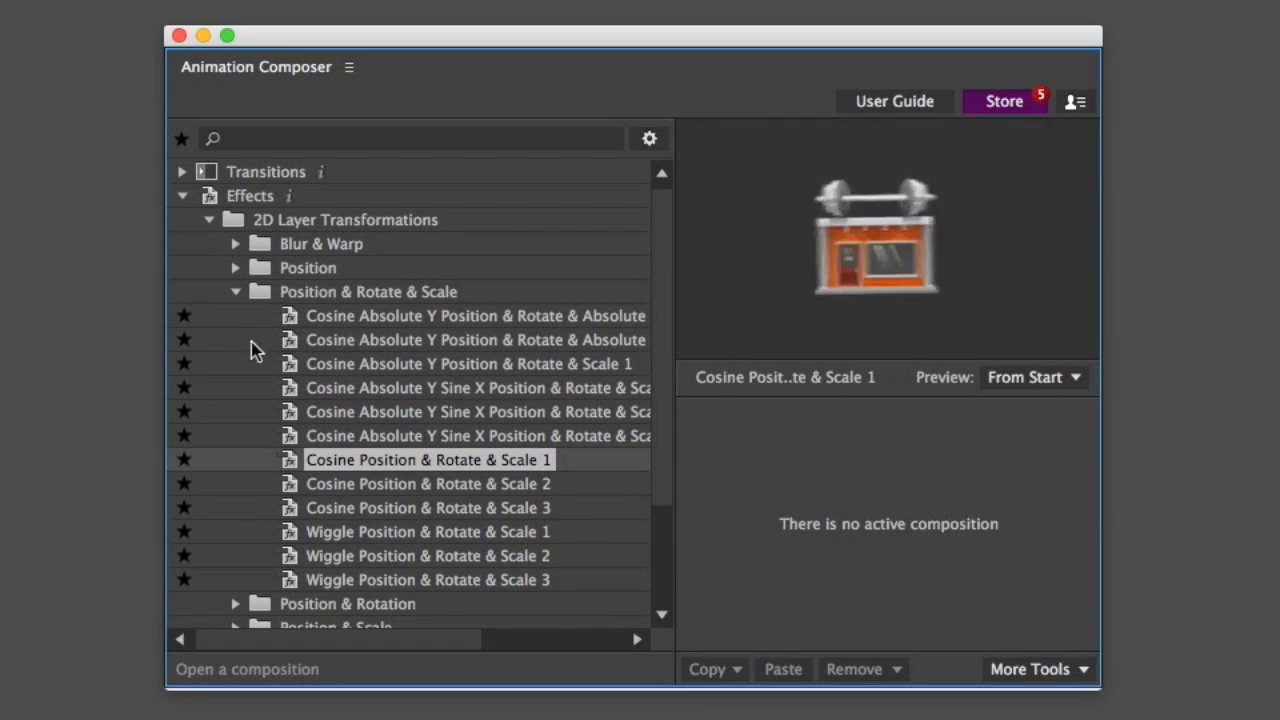
Preview the Wiggle Position & Rotate & Scale 1 to 3 effects, then clear the selection.
click(347, 537)
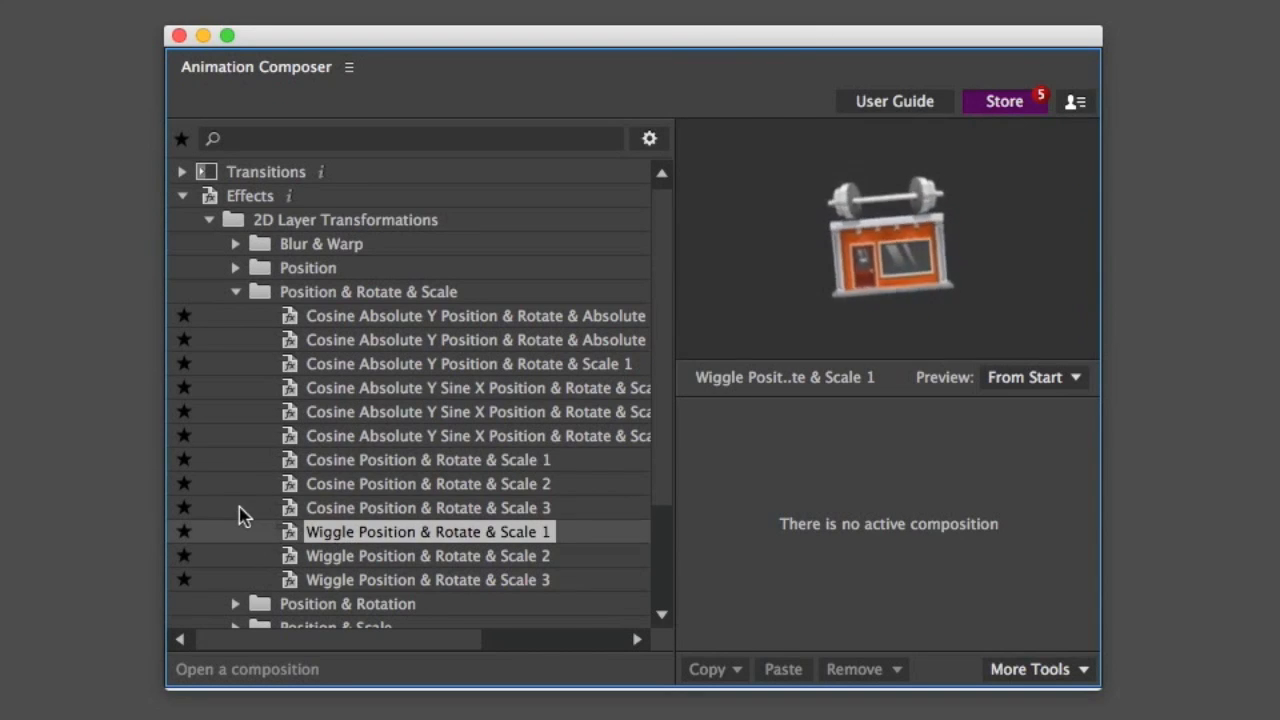
key(Down)
key(Down)
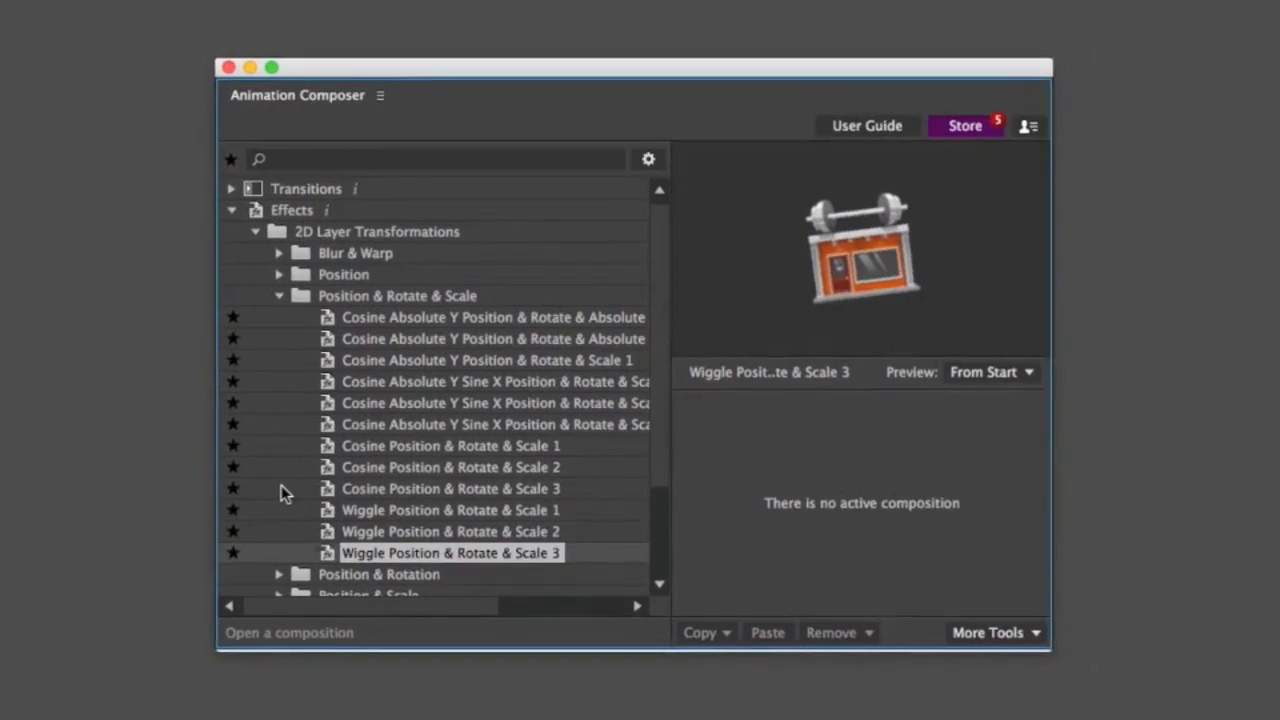
click(303, 476)
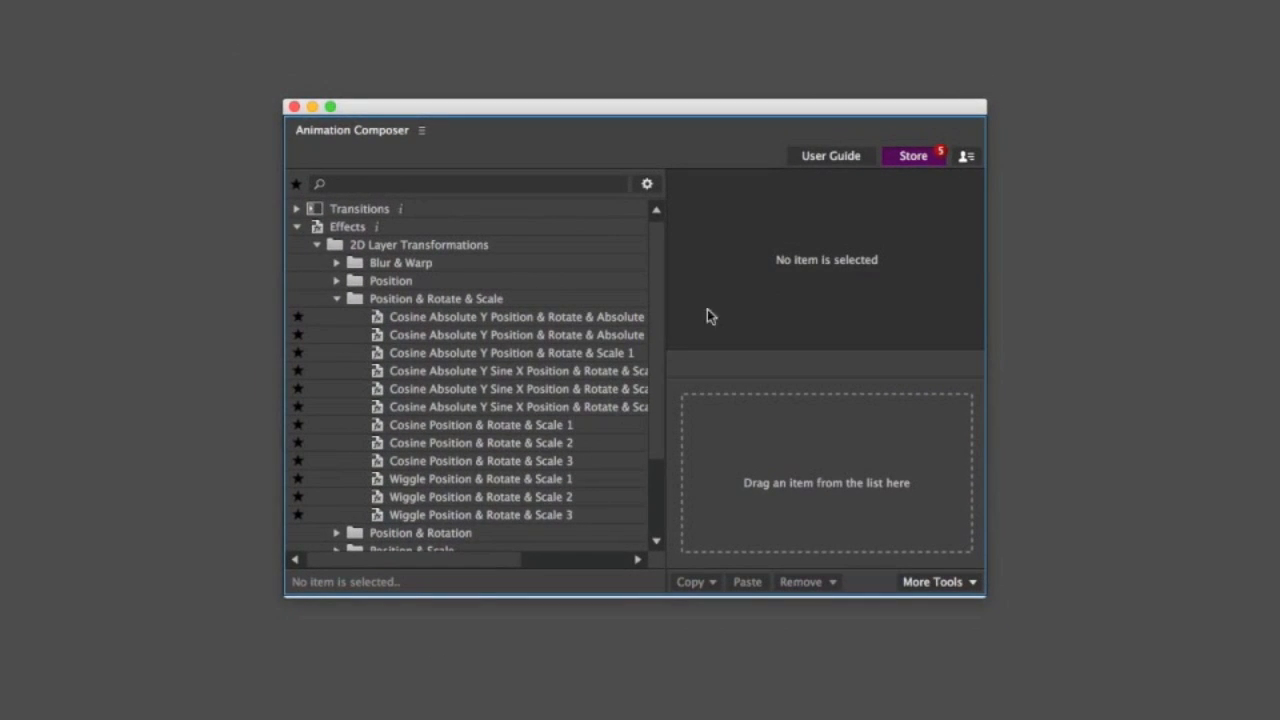
Open the User Guide and play its Quick Start video tutorial.
click(806, 160)
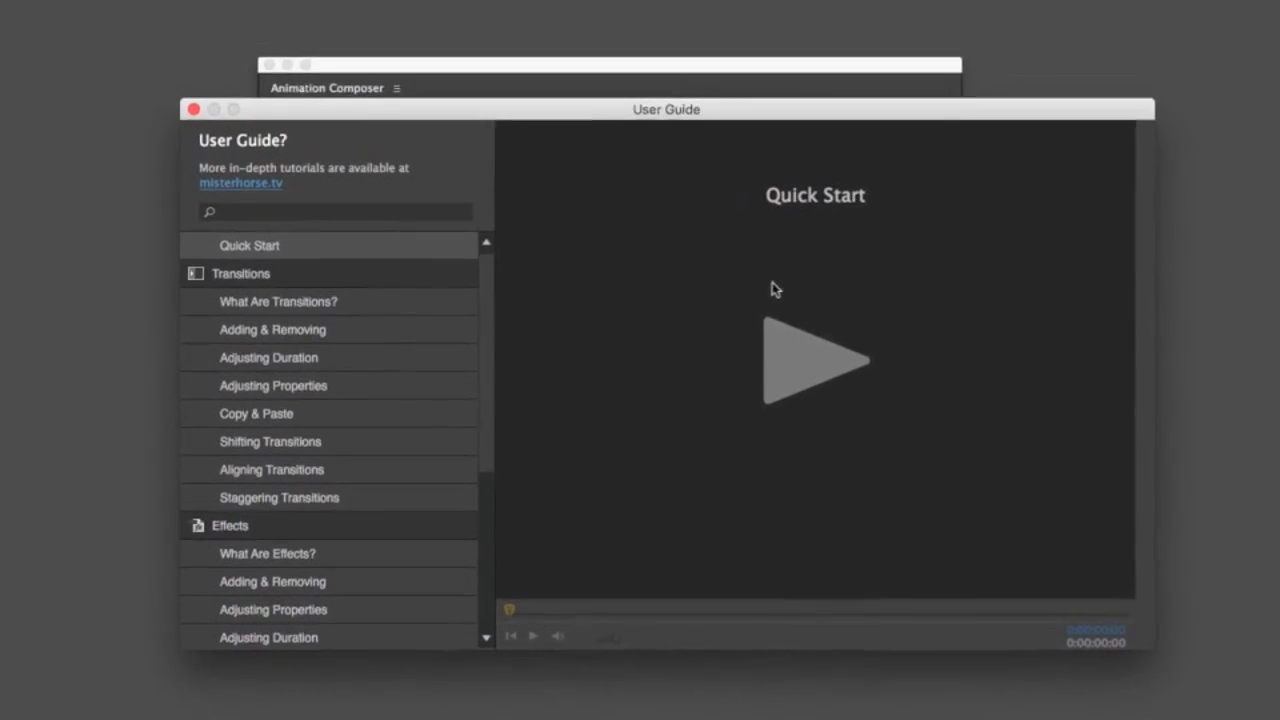
click(793, 352)
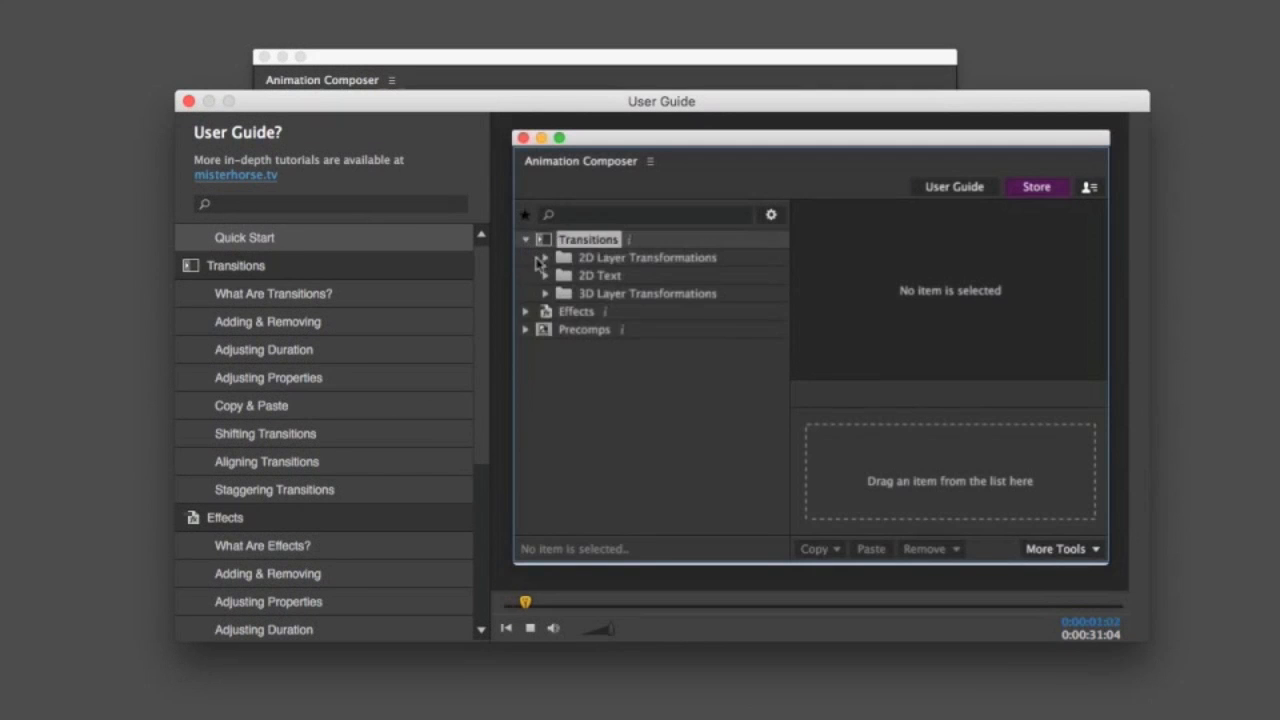